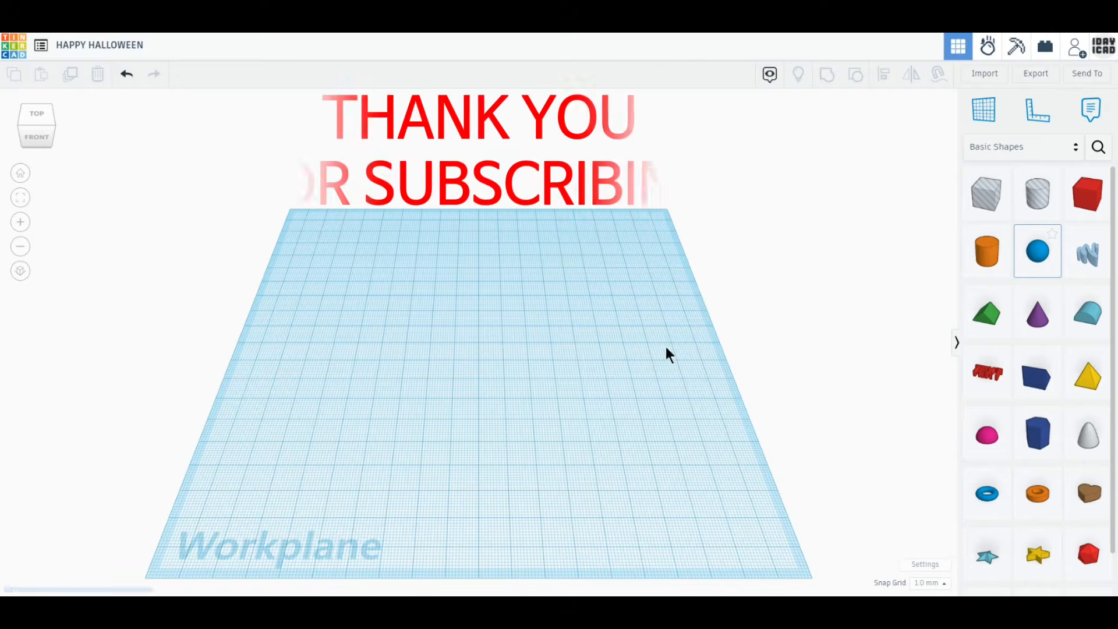
Place a sphere and a cylinder on the workplane, and give the cylinder 64 sides and a green colour.
click(469, 373)
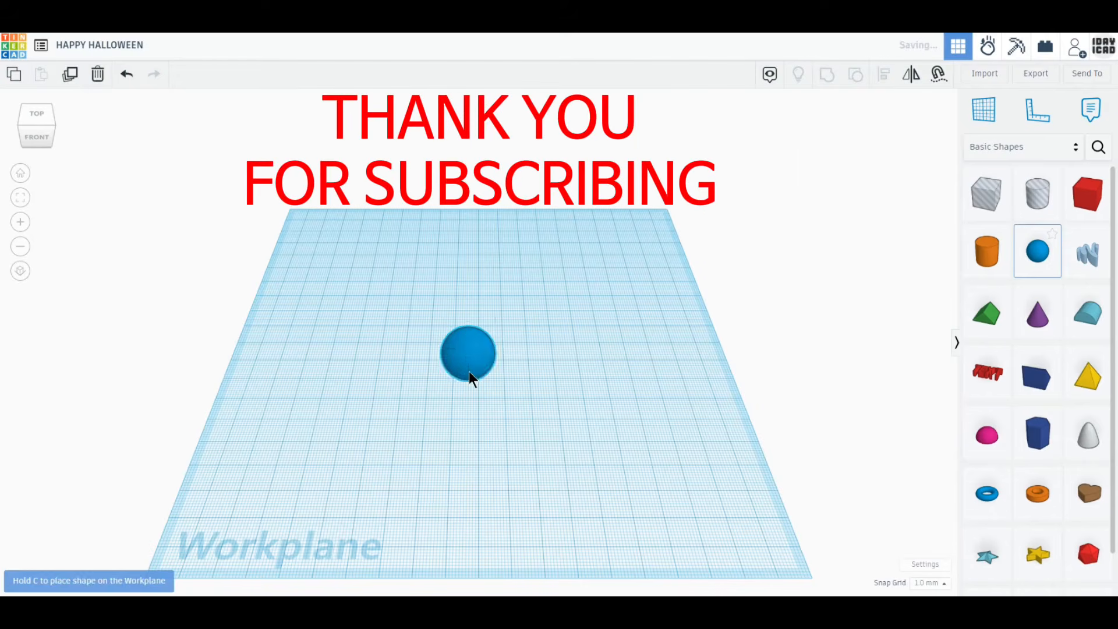
click(993, 266)
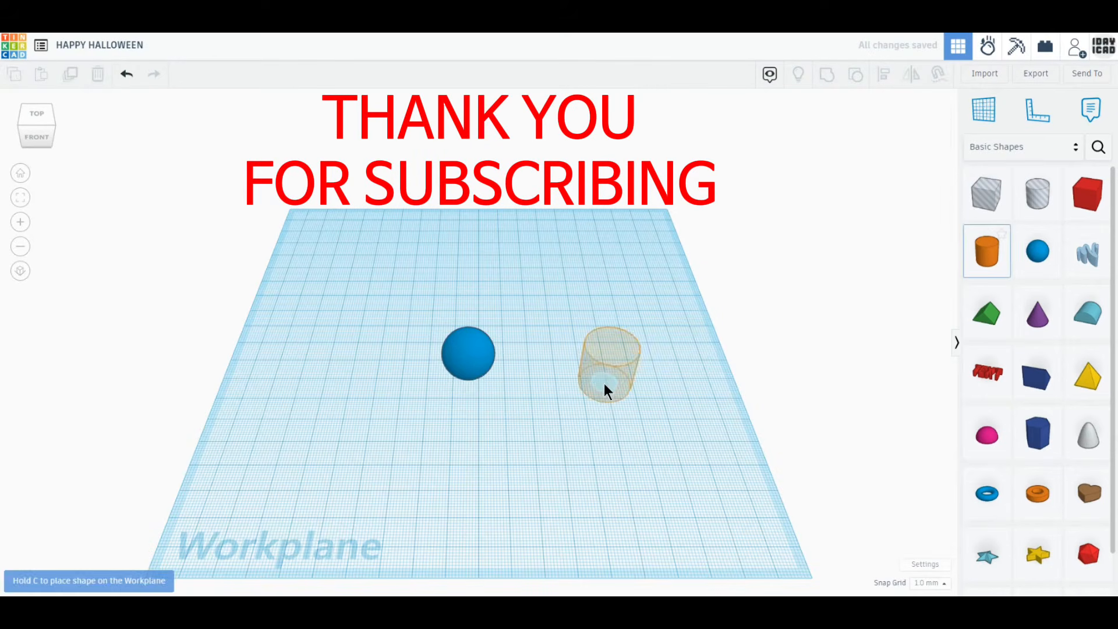
click(603, 383)
drag(862, 215, 908, 217)
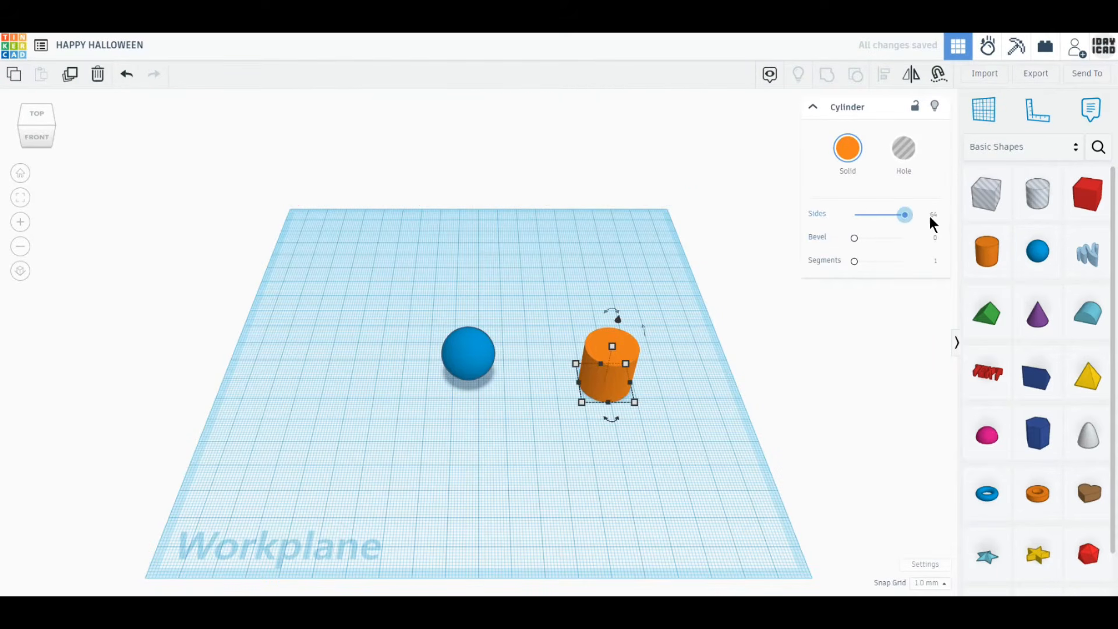
click(848, 149)
click(789, 272)
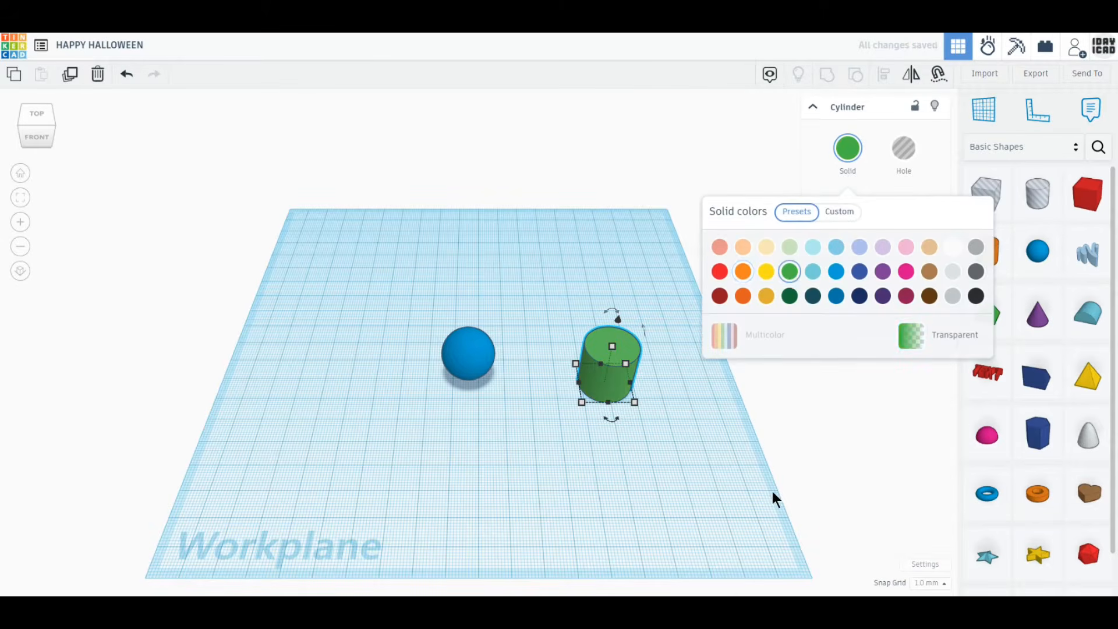
Colour the sphere orange and raise its steps to 24.
click(477, 368)
click(847, 149)
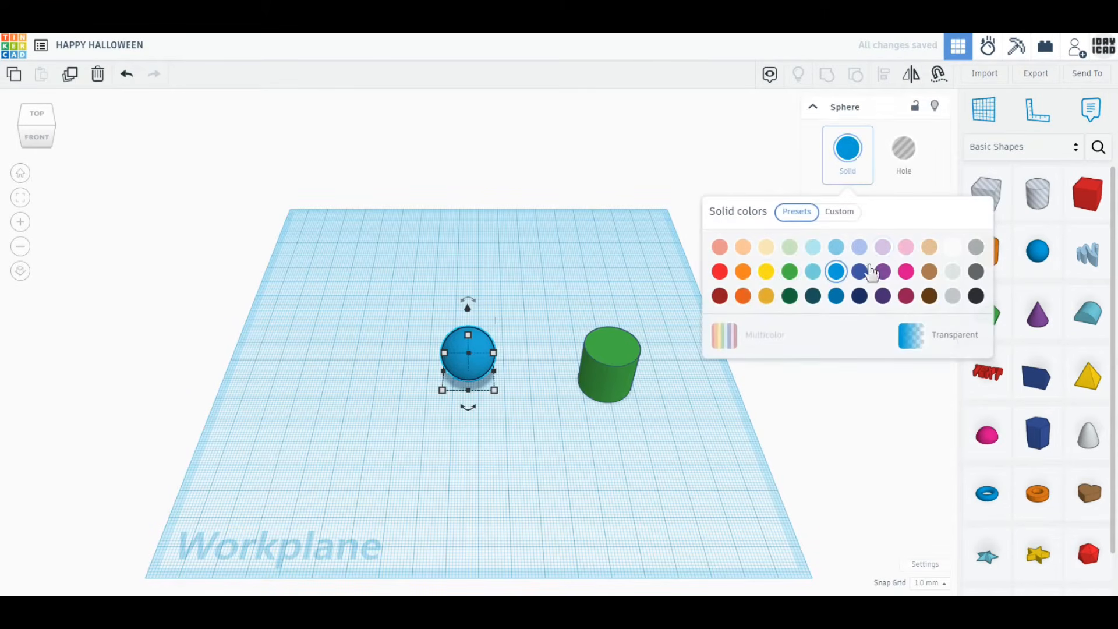
click(743, 272)
click(849, 146)
drag(889, 214, 911, 219)
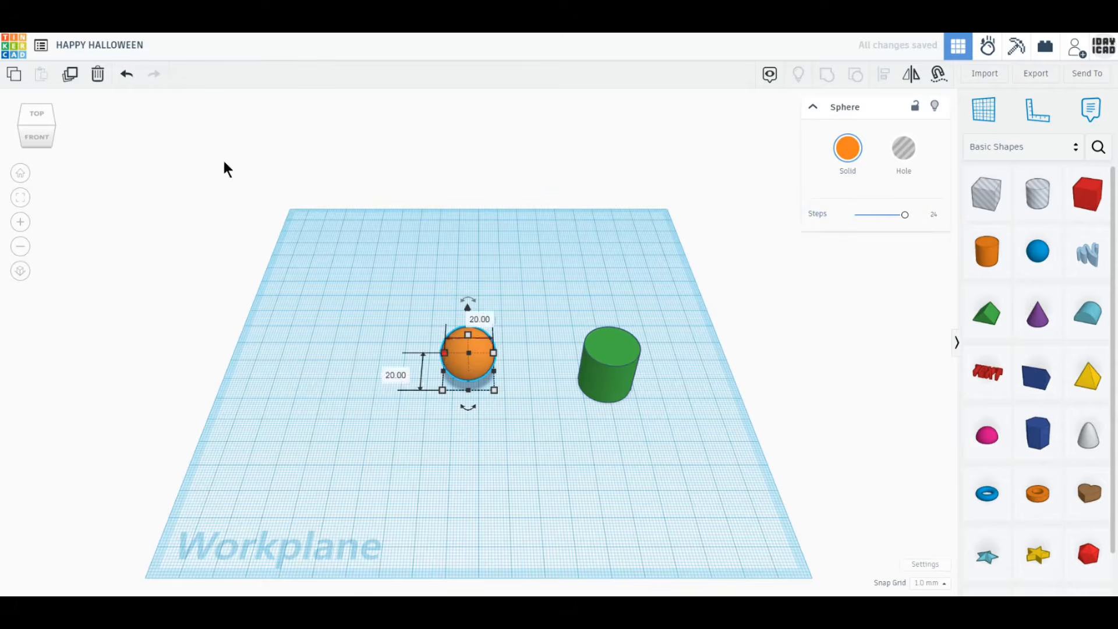
Squash the sphere to half its width, duplicate it, and offset the copy lengthwise so the two lobes overlap.
click(35, 116)
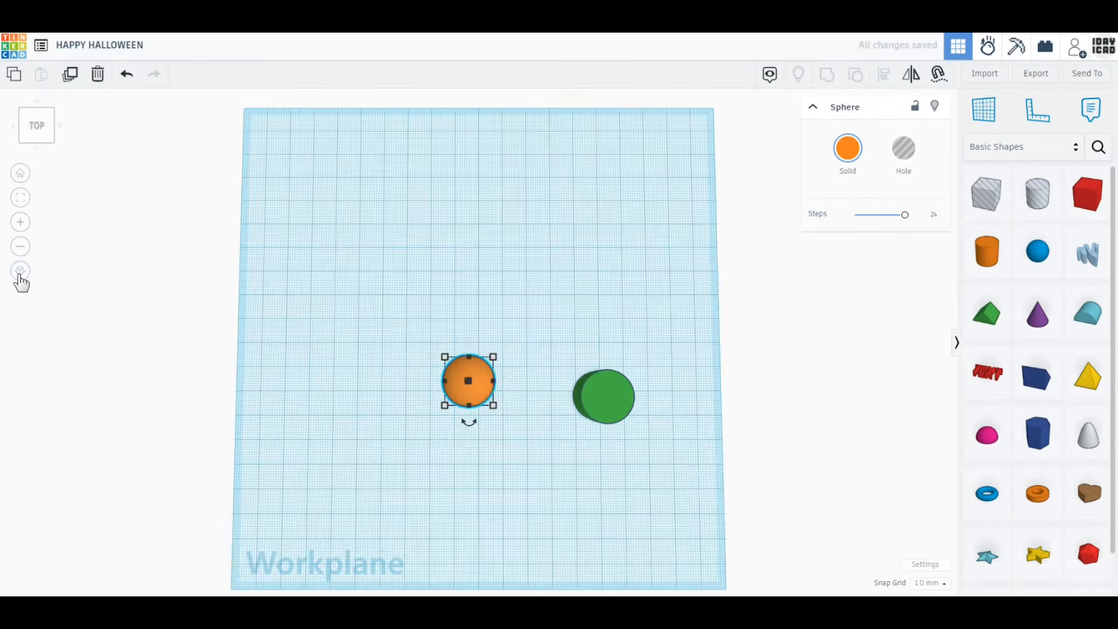
click(21, 270)
scroll(384, 460, up, 4)
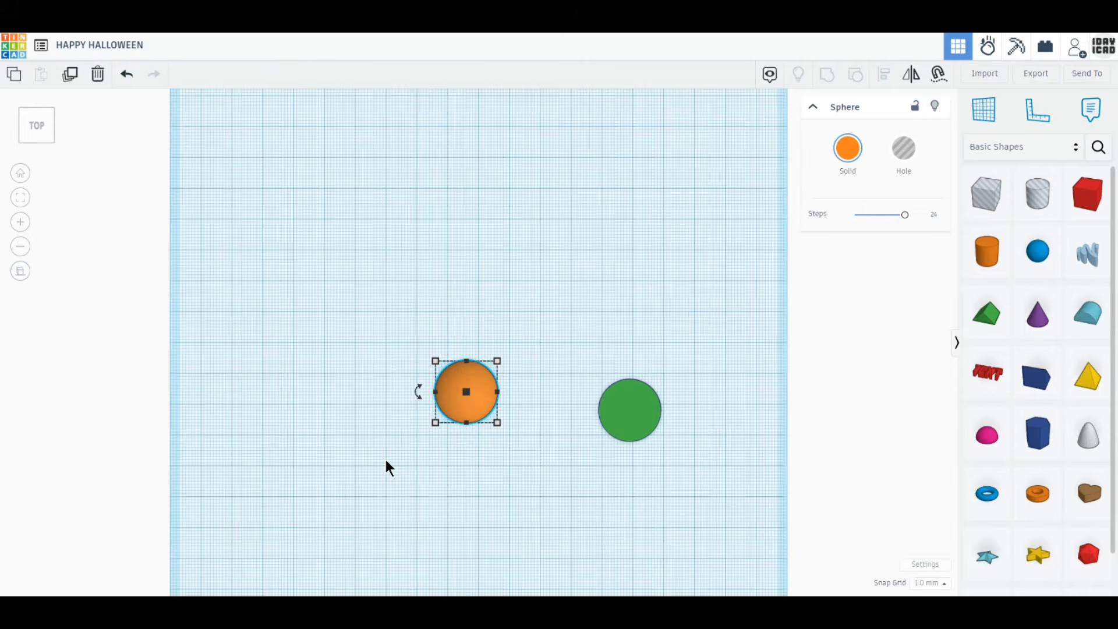
scroll(455, 427, up, 2)
middle_drag(502, 489, 527, 397)
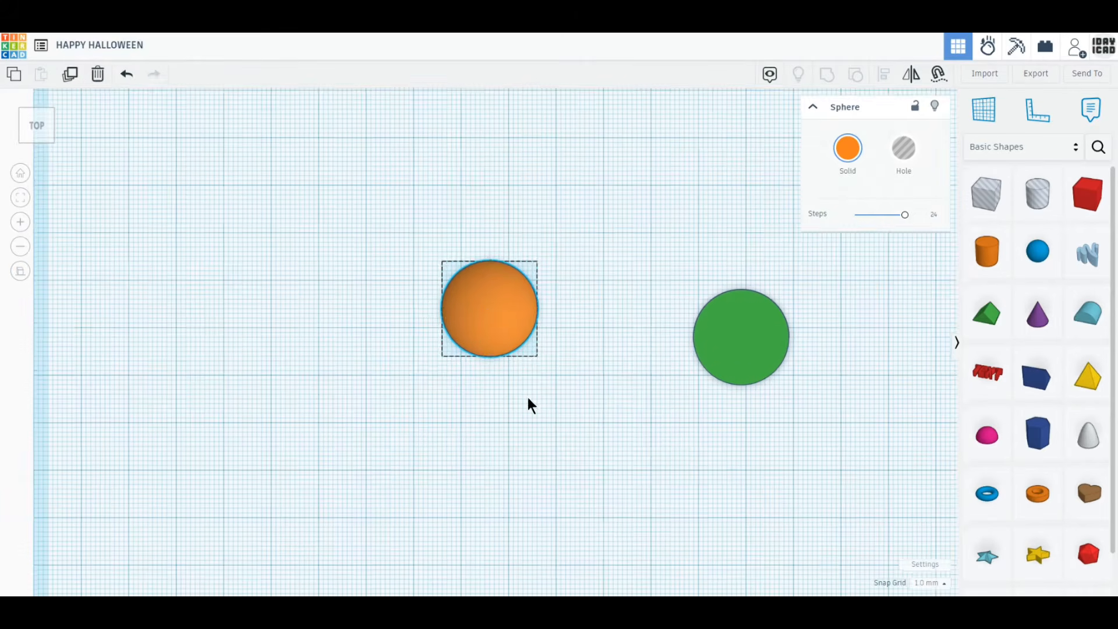
drag(516, 318, 479, 297)
click(69, 82)
drag(545, 341, 463, 278)
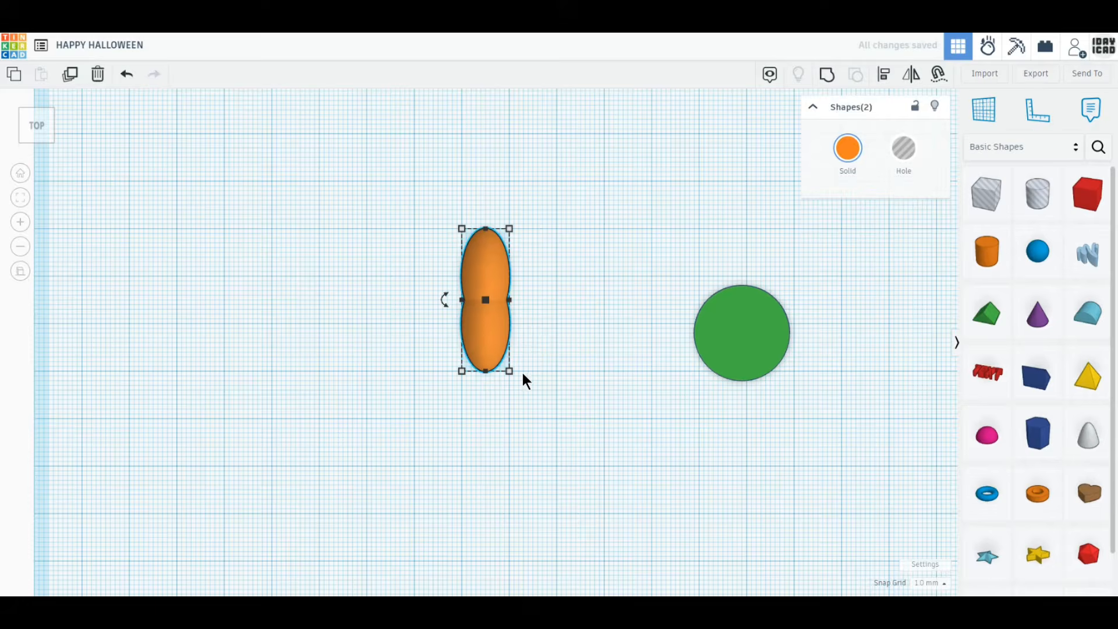
Duplicate the lobe pair repeatedly at 22.5° rotations to complete a full pumpkin ring, and group all 16 shapes.
click(70, 74)
drag(442, 305, 448, 313)
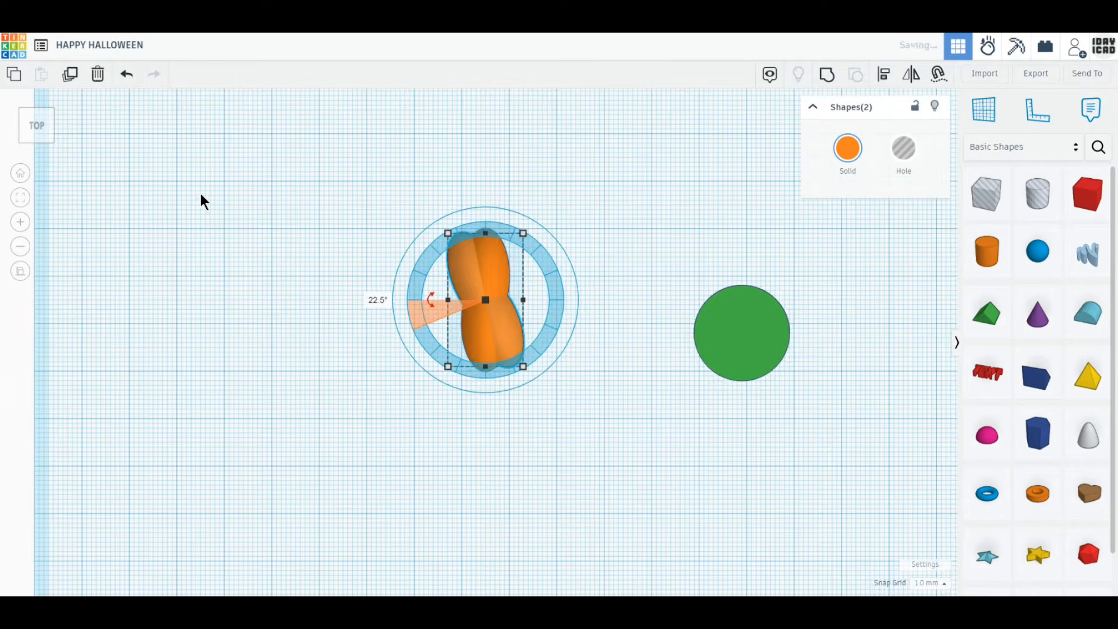
click(70, 75)
click(70, 75)
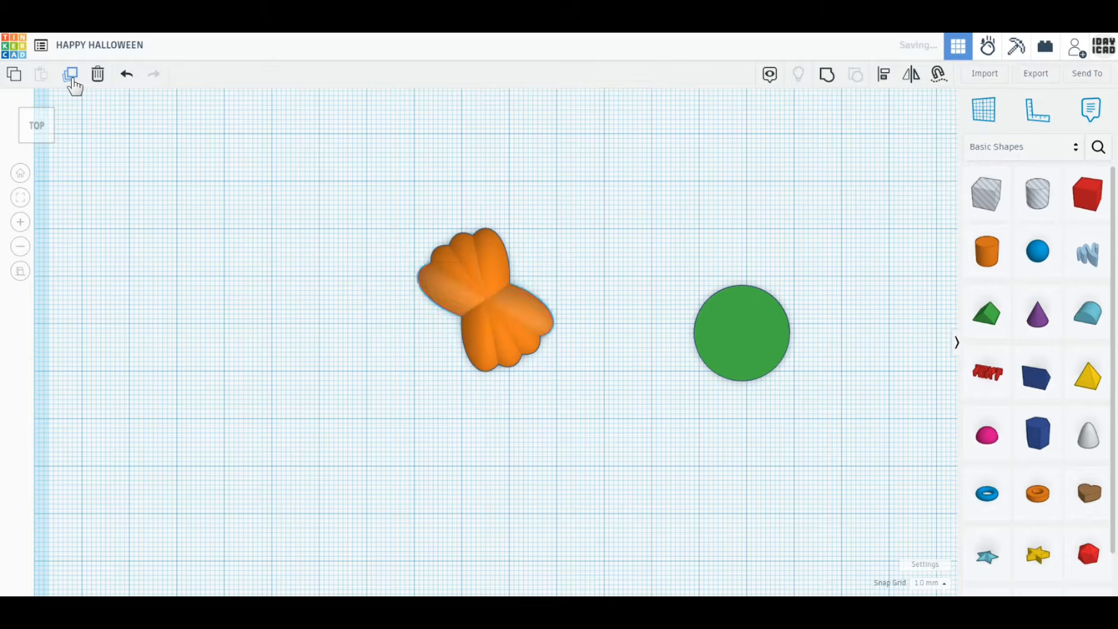
click(70, 75)
click(71, 74)
click(71, 74)
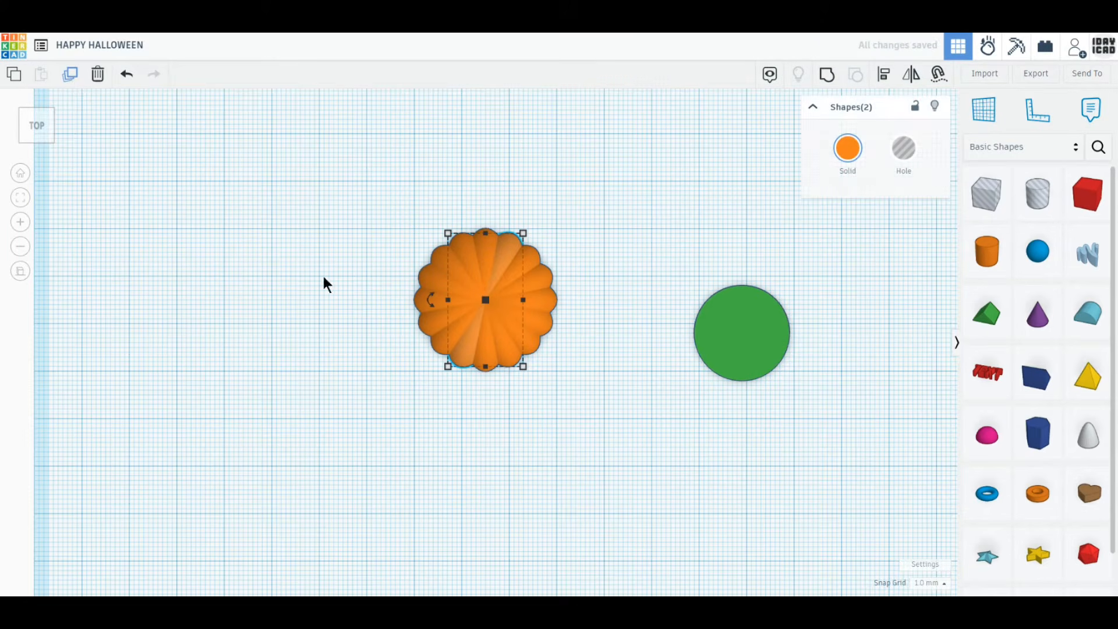
drag(328, 175, 606, 406)
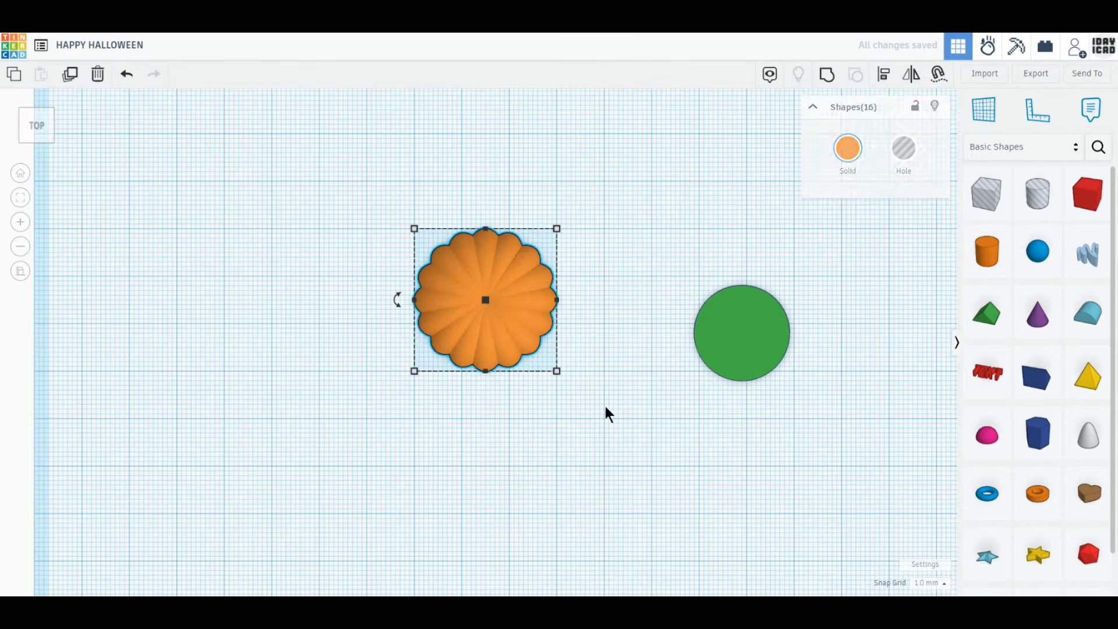
click(825, 79)
Shrink the green cylinder into a thin stem and raise it above the workplane.
click(744, 341)
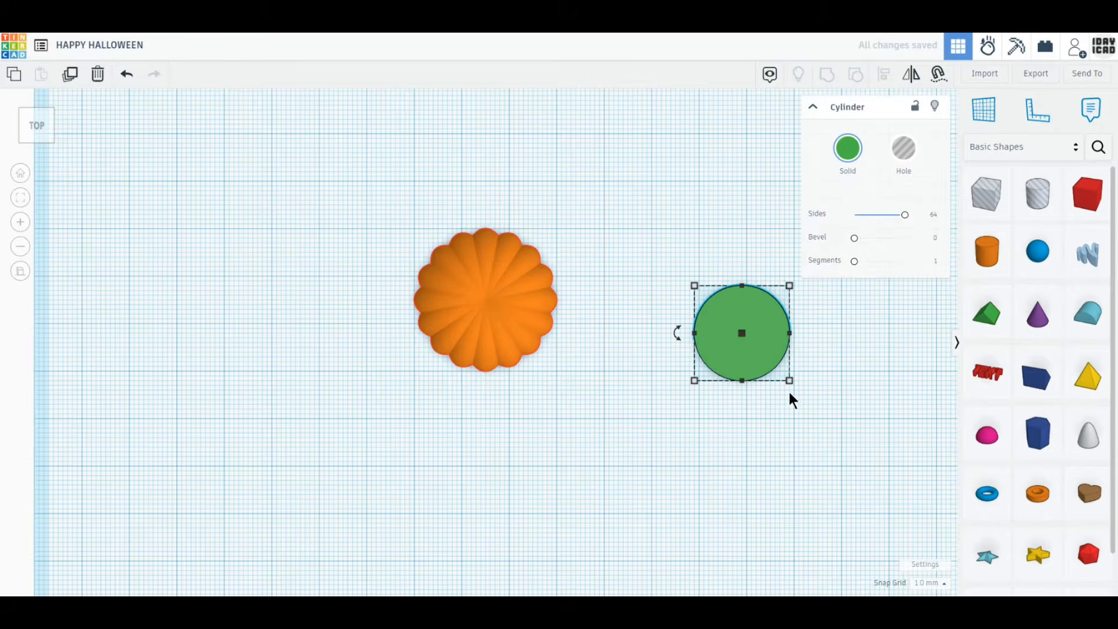
drag(788, 381, 707, 295)
right_drag(709, 390, 700, 328)
drag(705, 262, 717, 169)
Align the stem to the centre of the pumpkin in both horizontal directions.
drag(364, 157, 730, 386)
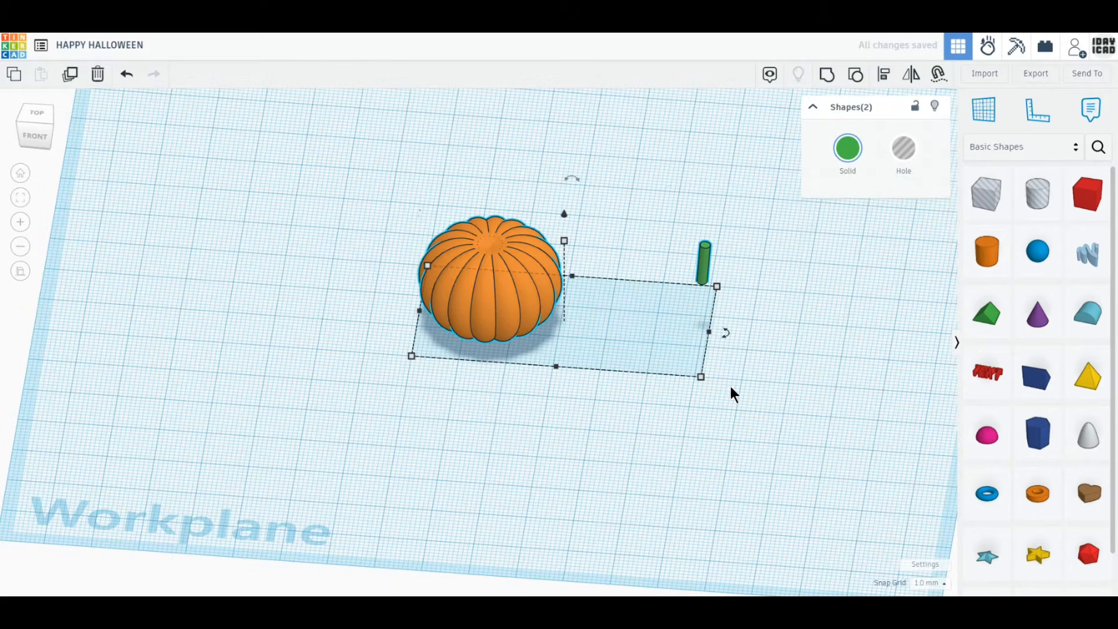
click(883, 74)
click(556, 375)
click(483, 318)
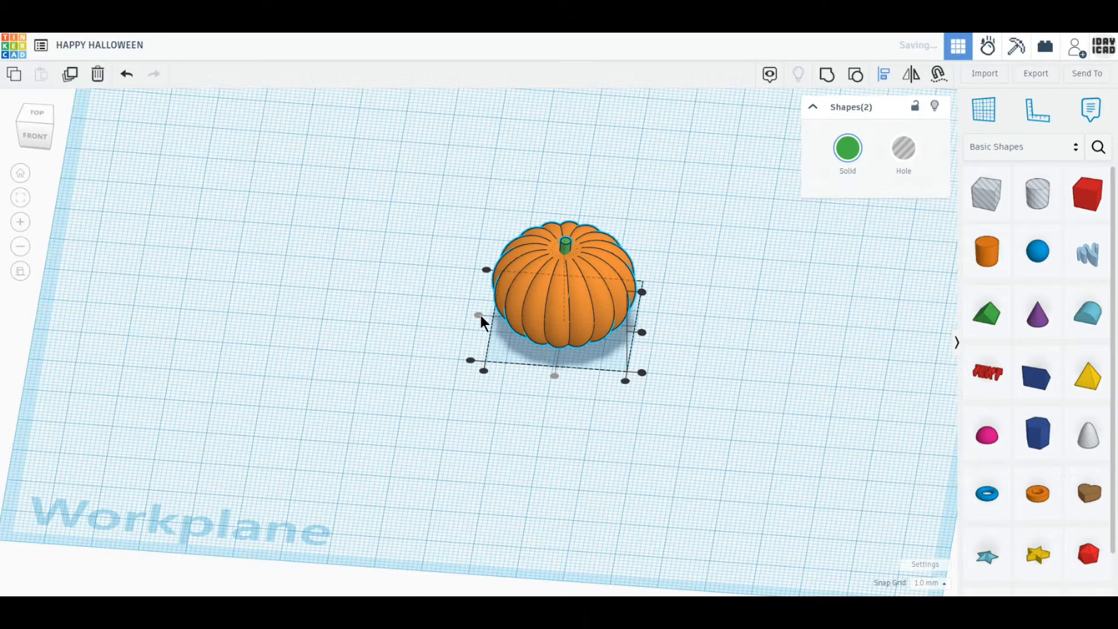
click(427, 314)
click(565, 246)
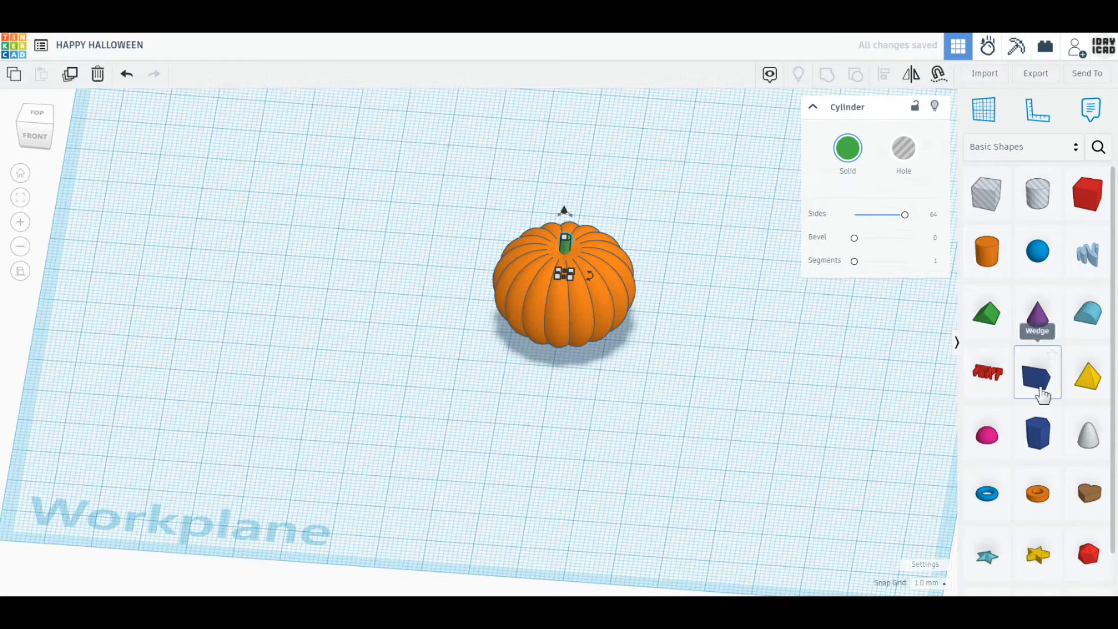
Add a Roof shape beside the pumpkin and rotate it upright so its triangular profile faces up.
drag(985, 320, 725, 418)
right_drag(851, 457, 708, 233)
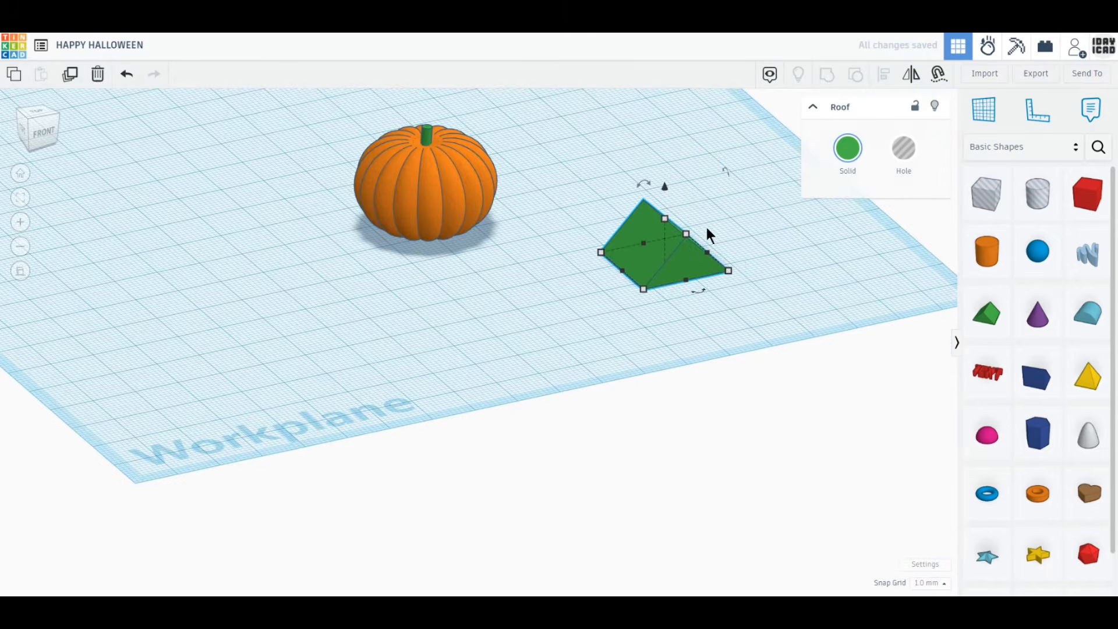
drag(738, 242, 741, 256)
middle_drag(741, 266, 718, 428)
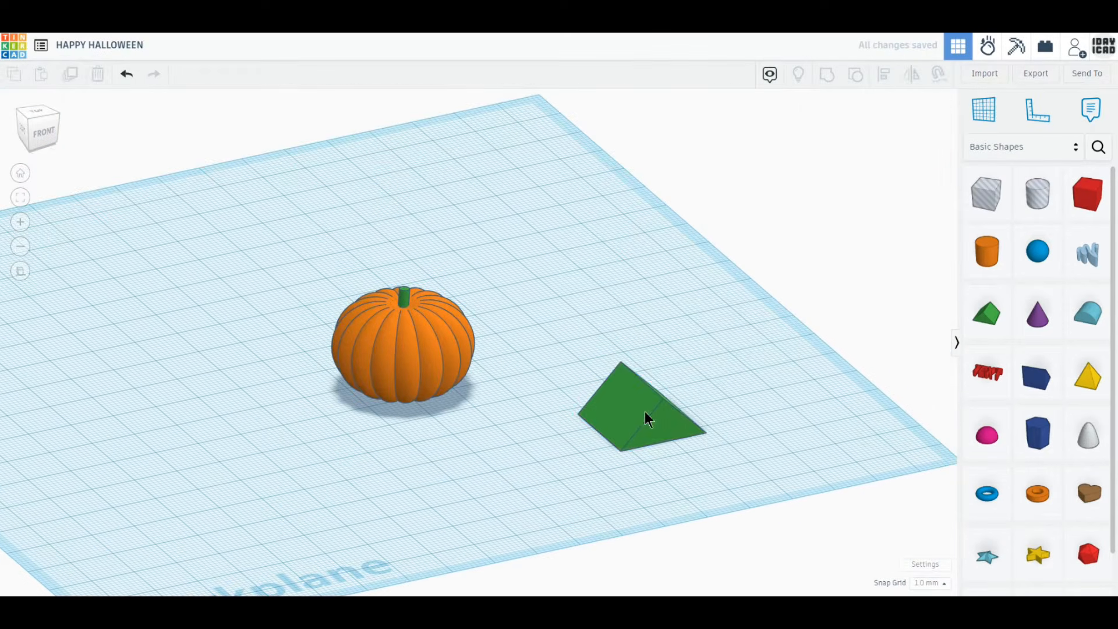
click(645, 412)
drag(684, 353, 701, 410)
drag(641, 316, 643, 309)
Turn and shrink the roof into a slanted eye, setting its footprint to 7 mm by 5 mm.
click(37, 116)
scroll(531, 295, up, 5)
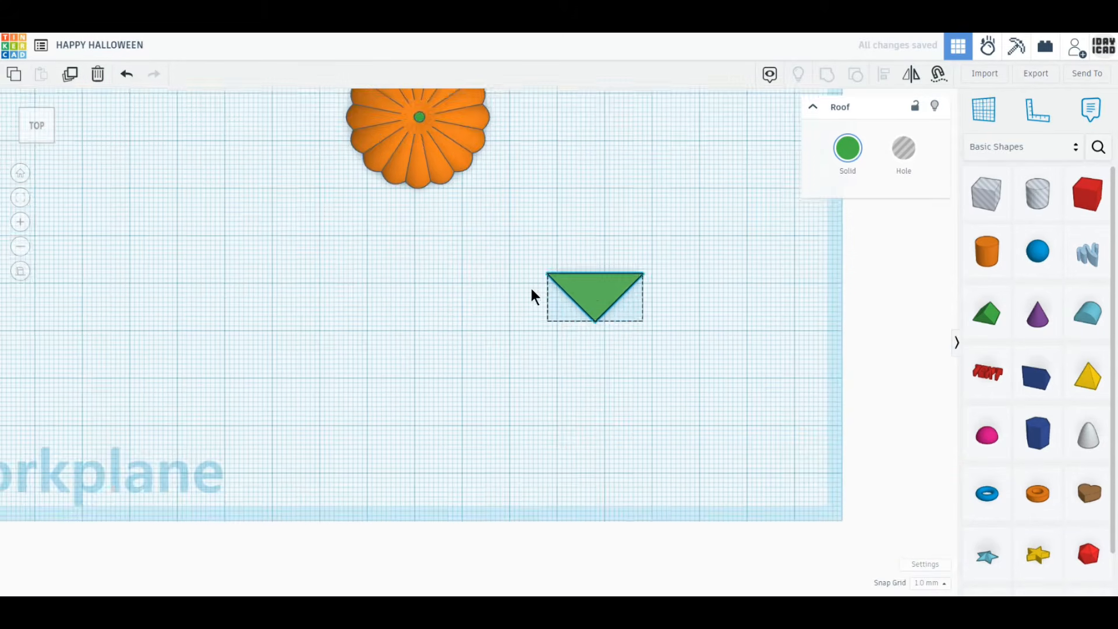
drag(481, 366, 591, 379)
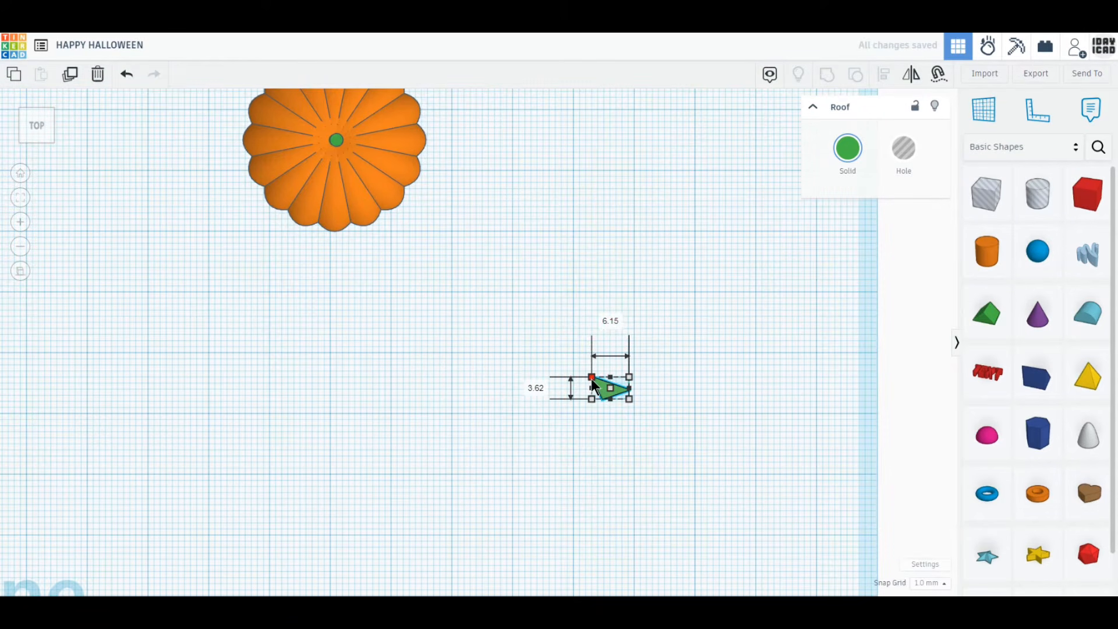
click(611, 320)
text(7)
key(Return)
click(535, 388)
text(5)
key(Return)
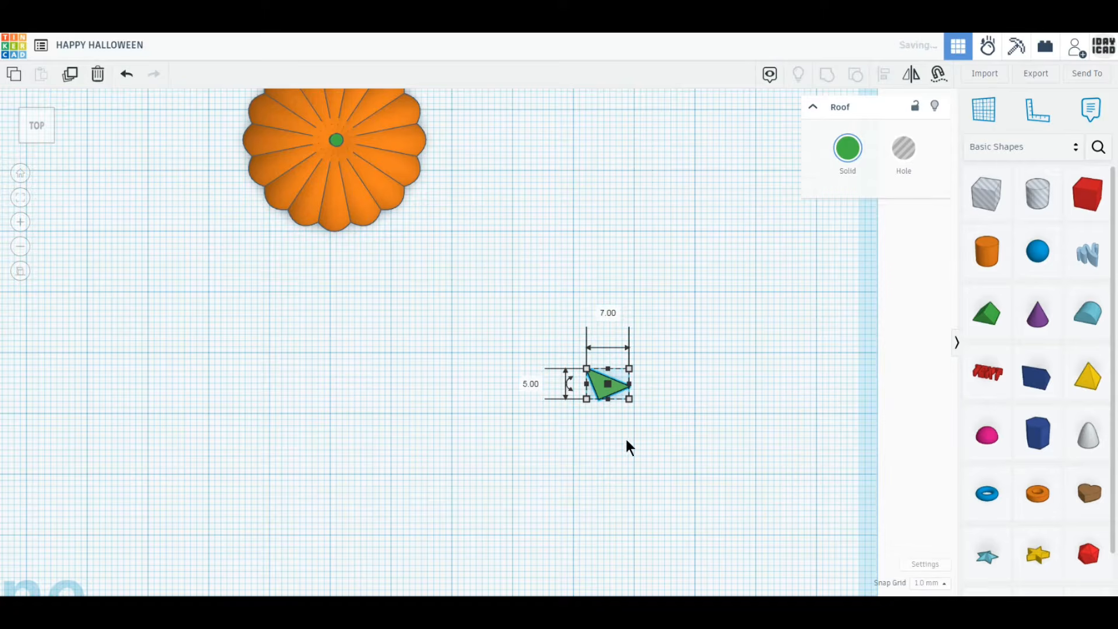
Duplicate the eye 9 mm to the side and mirror the copy horizontally.
scroll(585, 441, up, 2)
drag(630, 398, 614, 369)
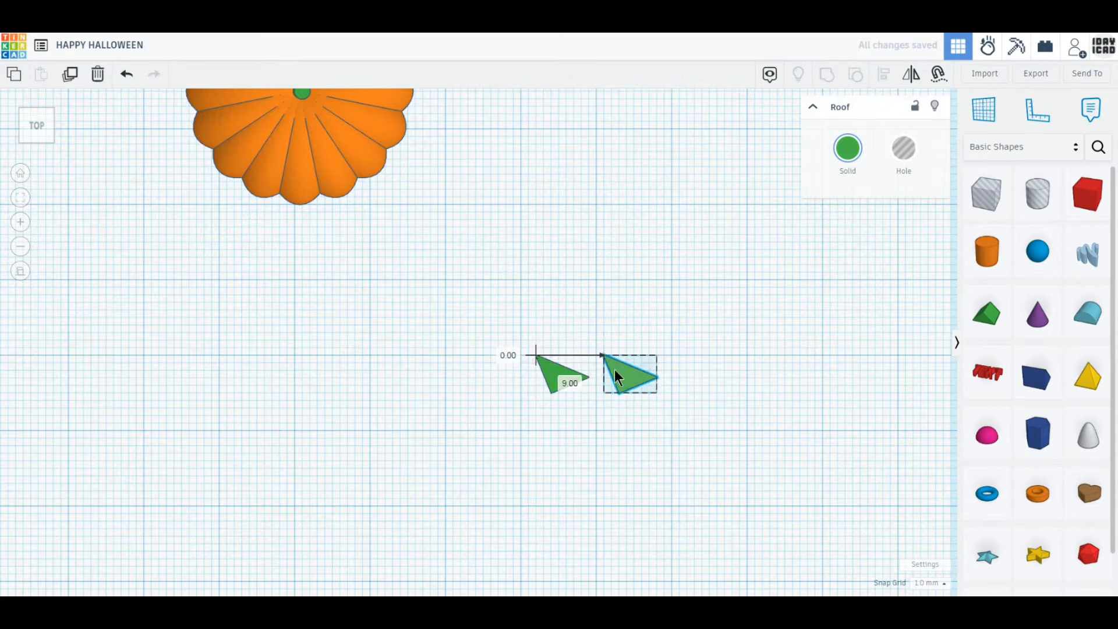
click(912, 74)
click(646, 408)
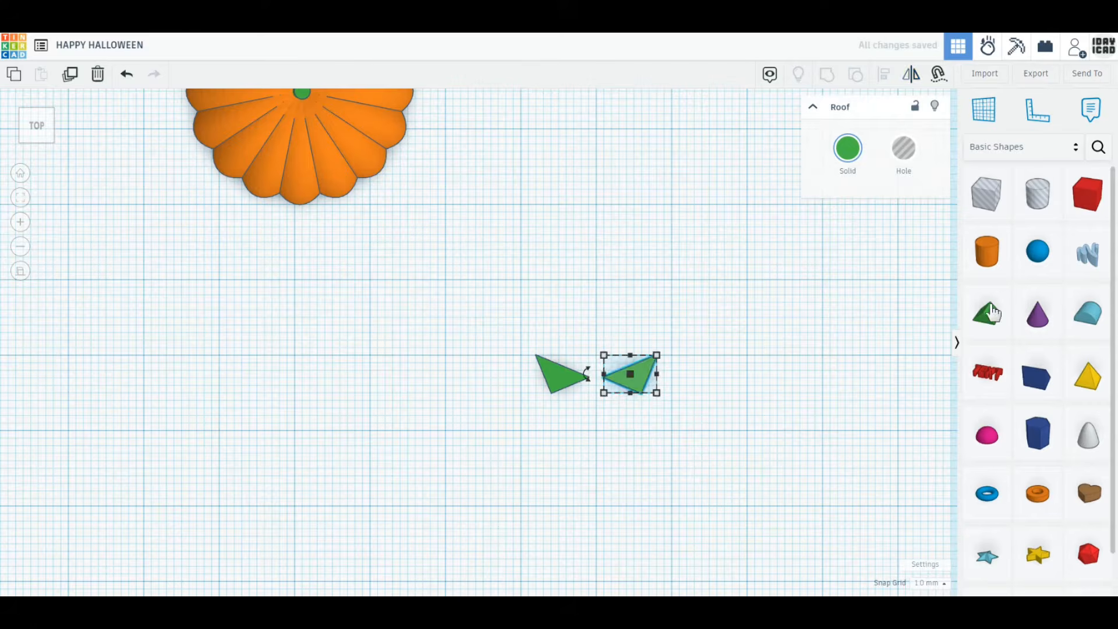
Add a Round Roof shape near the eyes, rotate it upright, and raise it 5 mm.
drag(1088, 313, 800, 468)
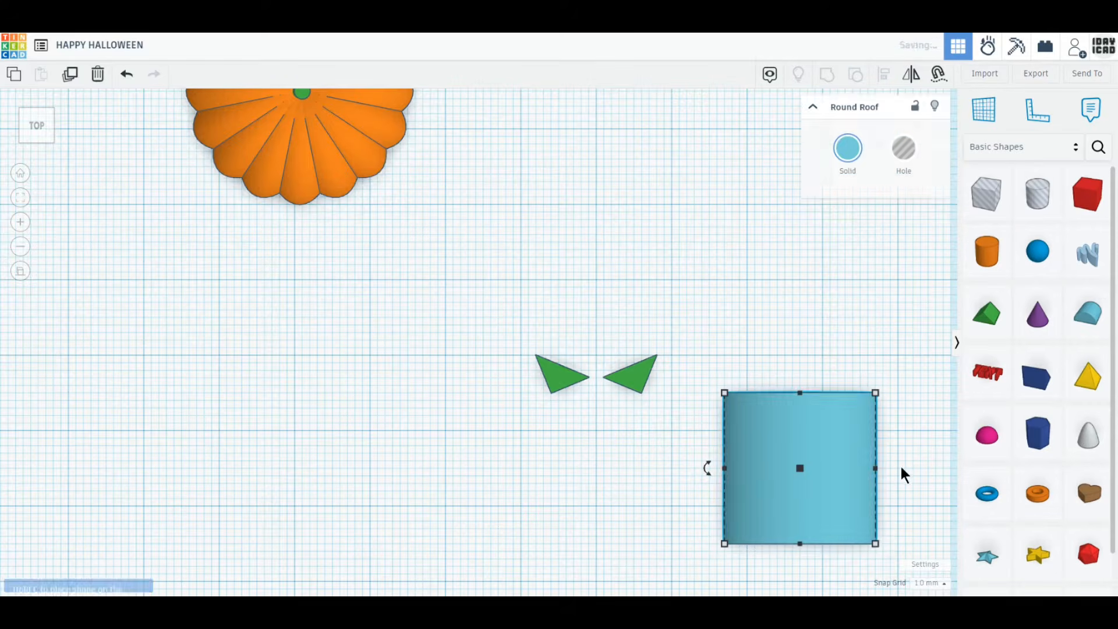
right_drag(706, 424, 766, 351)
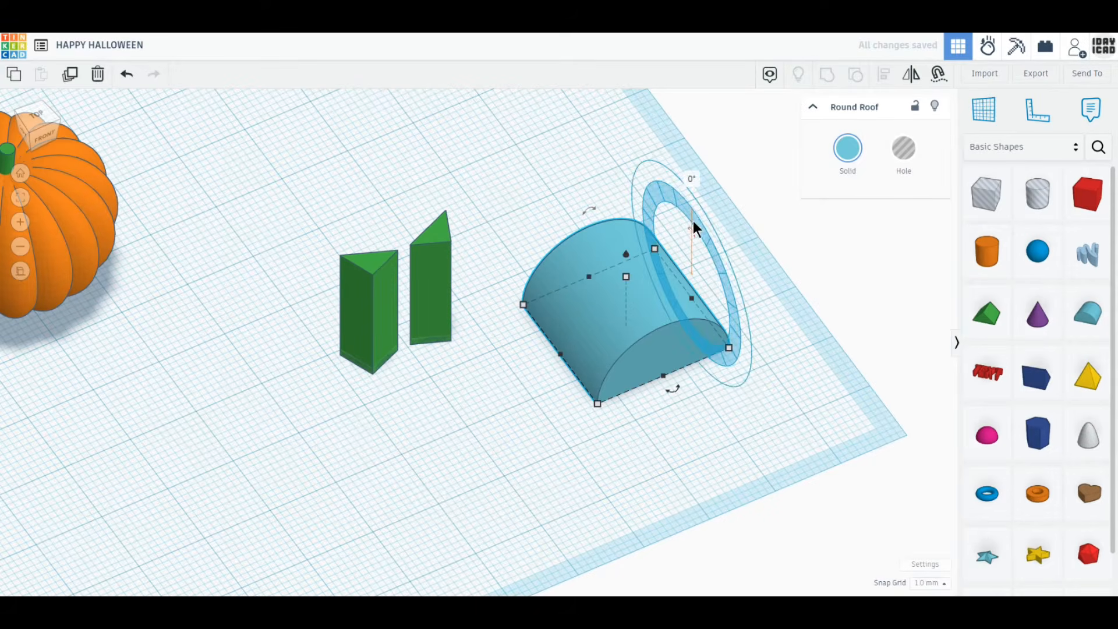
drag(692, 232, 712, 300)
drag(630, 212, 630, 205)
Move the round roof below the eyes and resize it into a 10 mm by 3 mm mouth.
click(39, 112)
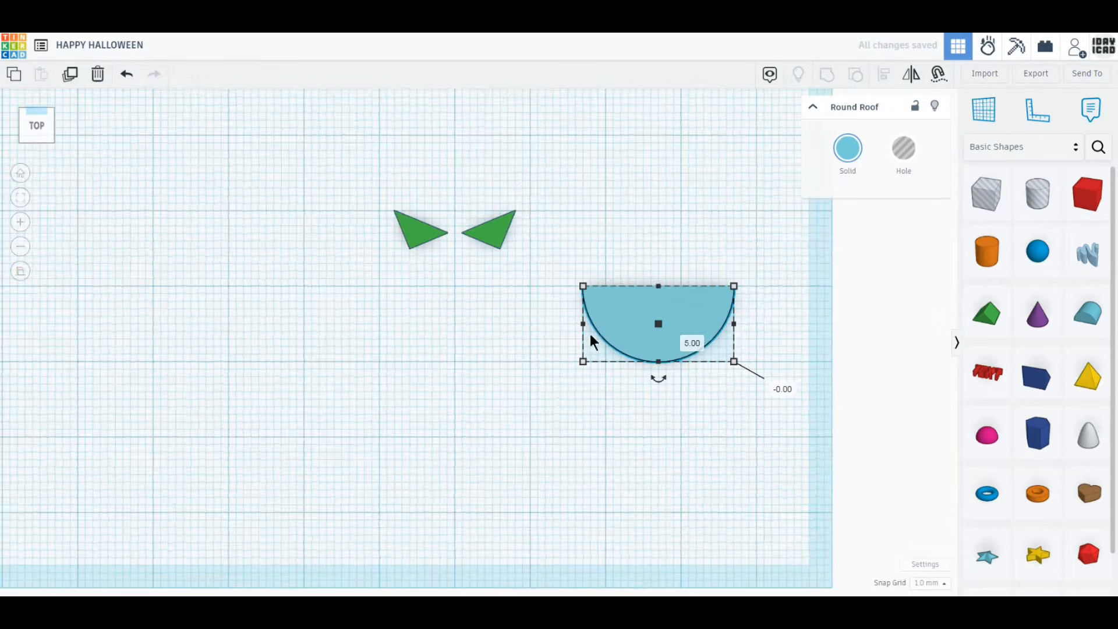
drag(589, 334, 449, 289)
drag(569, 341, 492, 288)
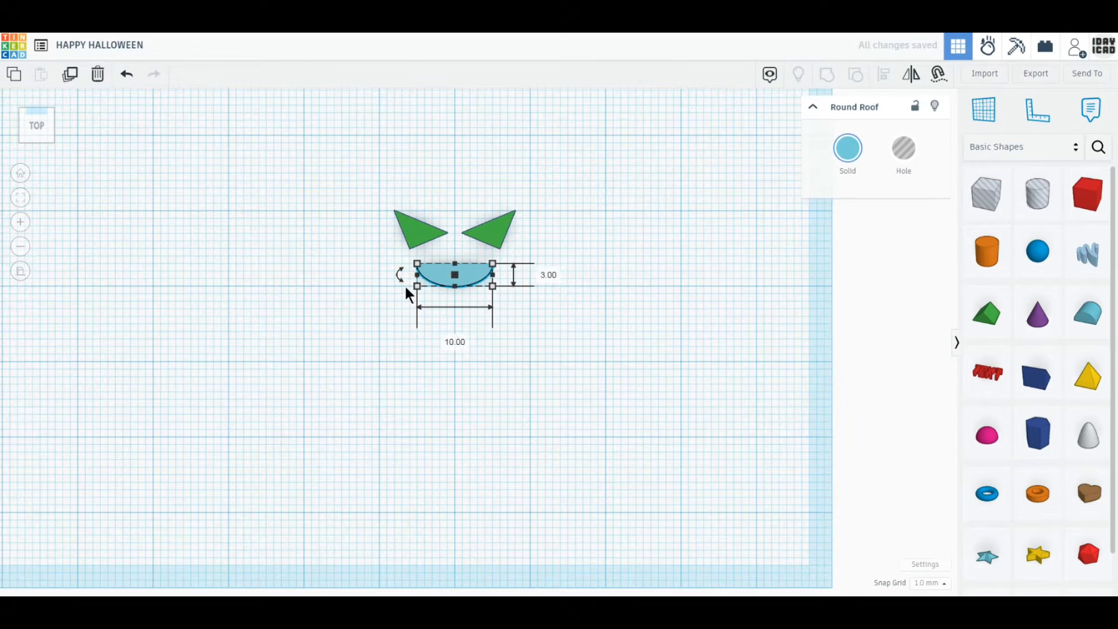
click(499, 236)
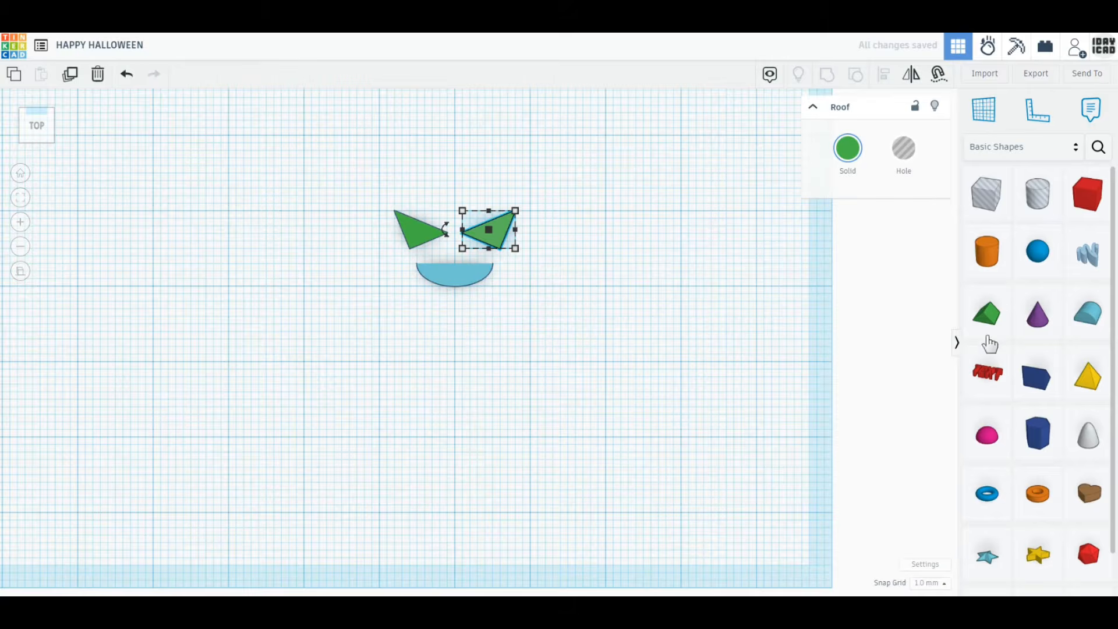
Add another Roof shape, stand it upright raised 5 mm, and turn it into a hole.
drag(835, 347, 532, 449)
right_drag(531, 449, 704, 342)
click(717, 334)
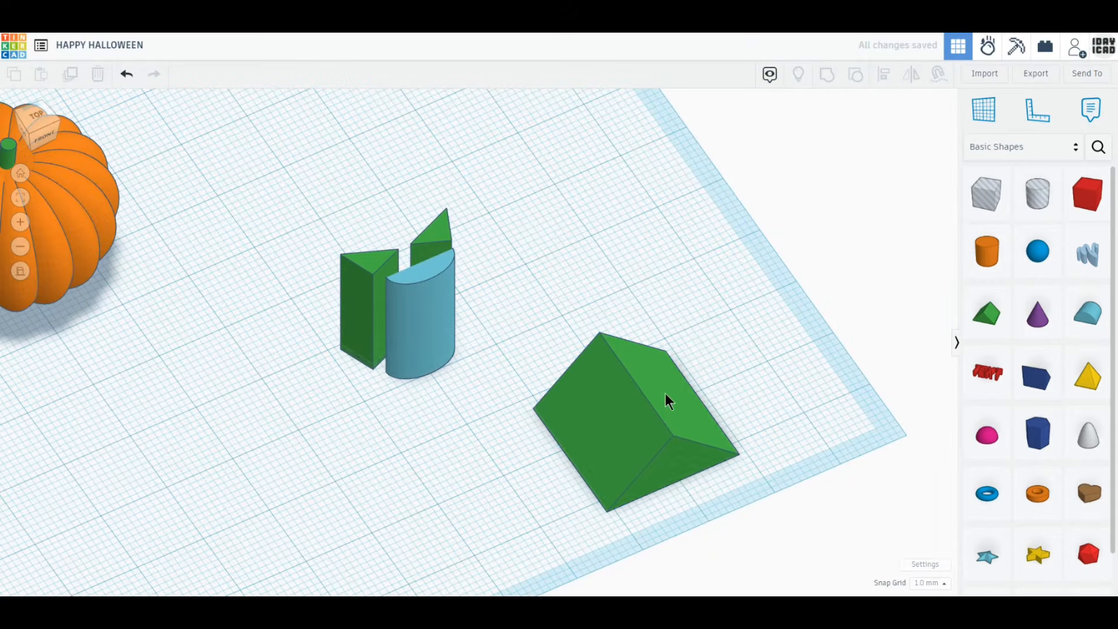
click(664, 393)
drag(703, 344, 642, 316)
click(904, 148)
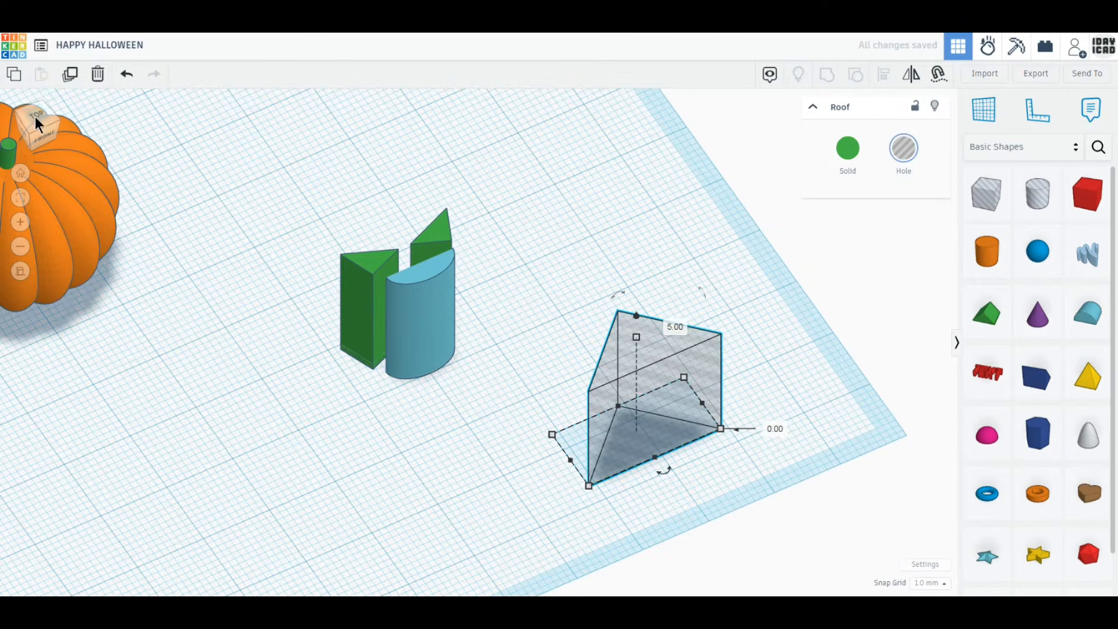
Resize the roof hole into a small tooth about 4 mm wide and place it on the mouth's lower edge.
click(35, 116)
drag(562, 468, 515, 331)
scroll(414, 294, up, 5)
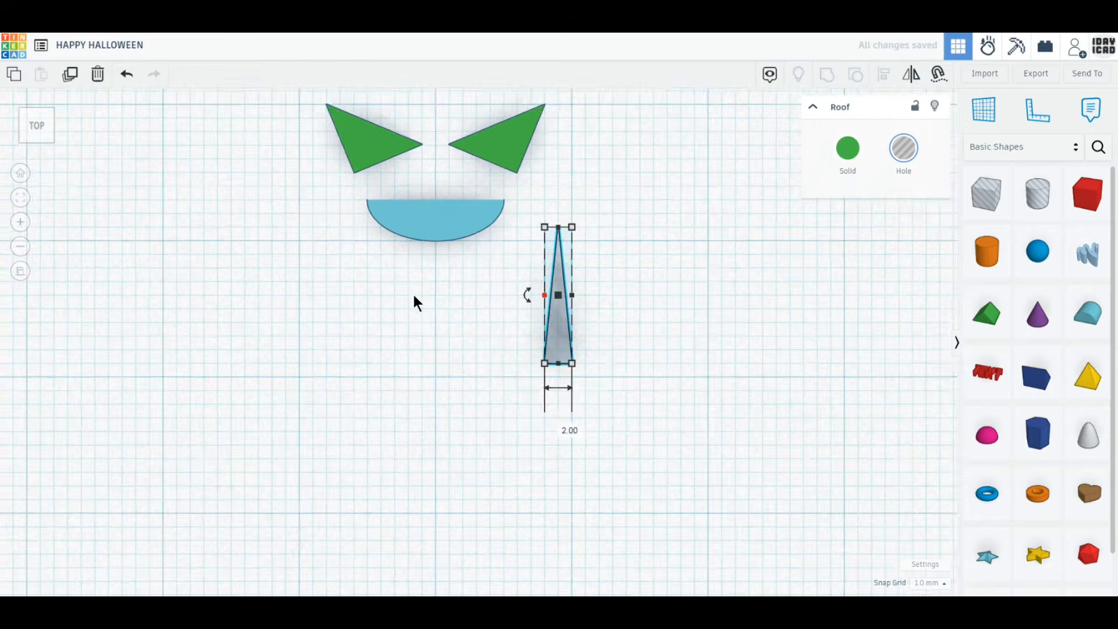
drag(623, 530, 473, 526)
drag(453, 476, 383, 477)
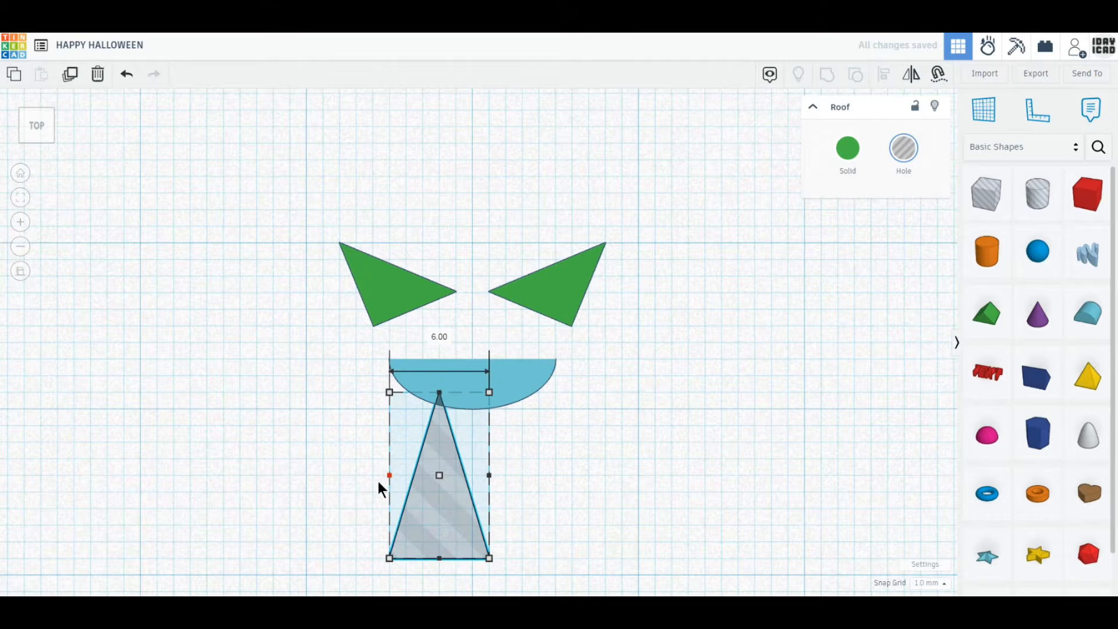
drag(389, 557, 473, 414)
Duplicate the tooth, offset the copy along the mouth's curved lower edge, and make both teeth narrower.
click(68, 81)
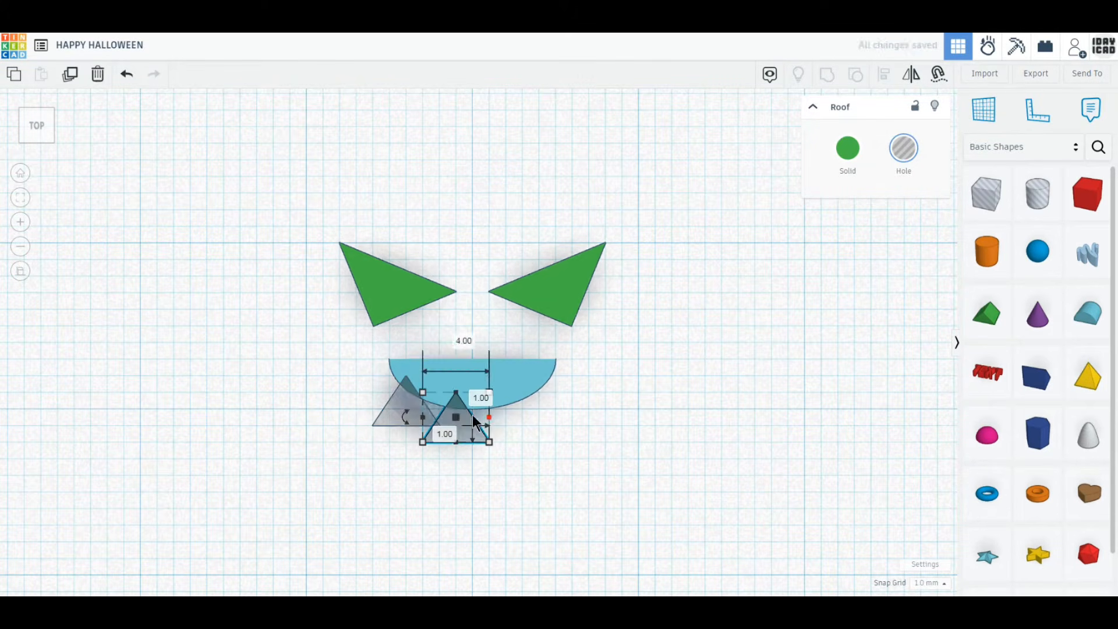
click(384, 417)
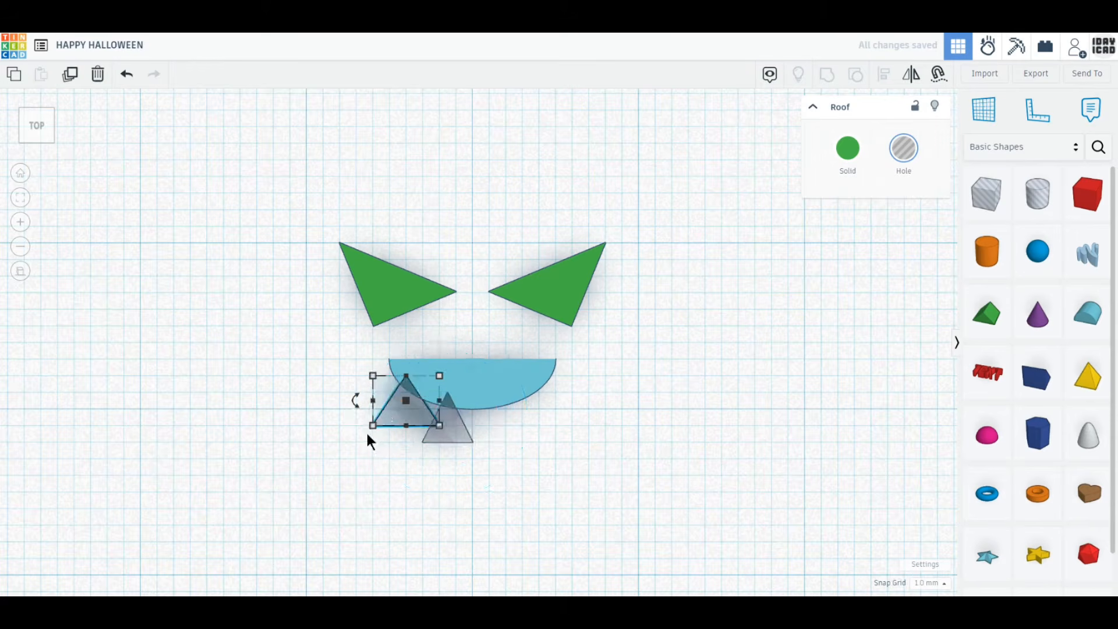
drag(408, 421, 407, 419)
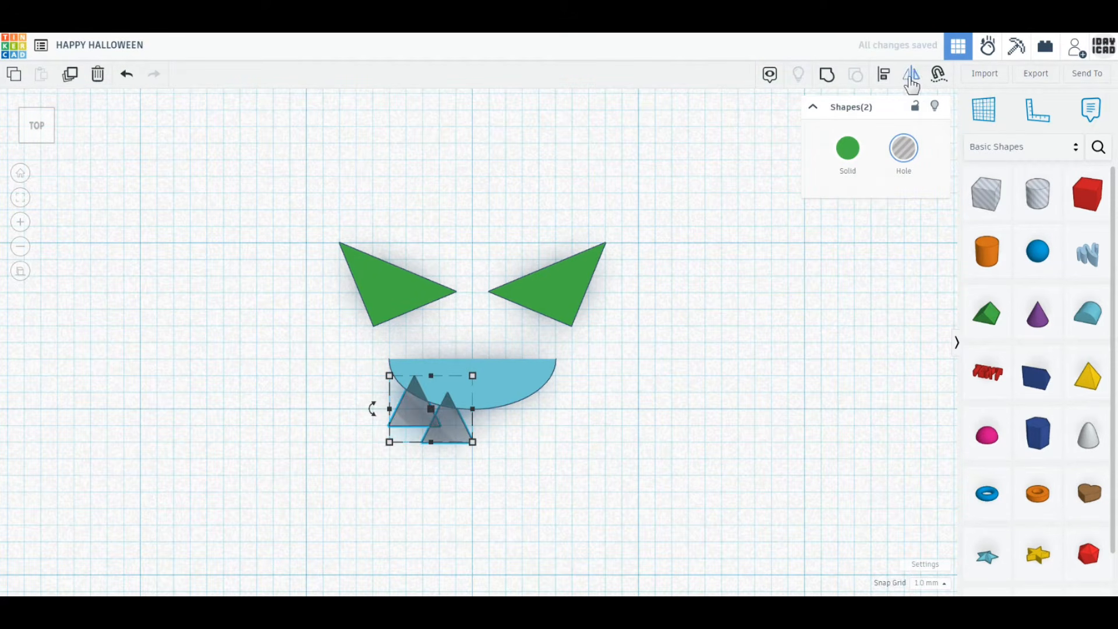
Mirror a copy of the two teeth horizontally and move it to the other half of the mouth.
click(911, 74)
click(438, 458)
drag(400, 435, 487, 433)
Group the eyes, mouth and teeth into one face and turn the group into a hole.
drag(286, 187, 680, 500)
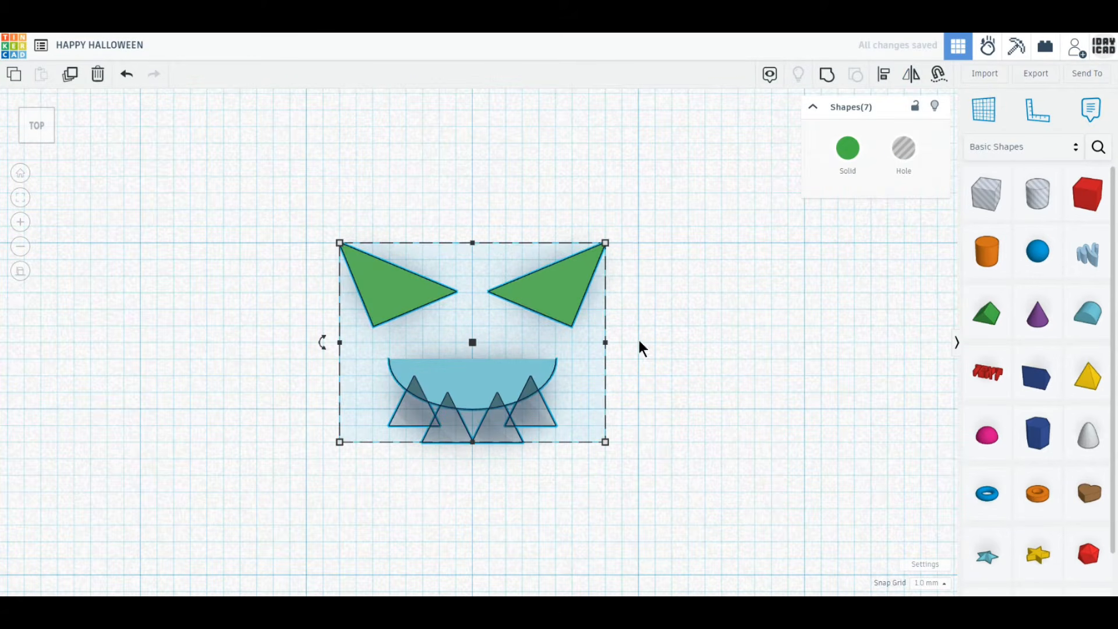
click(827, 75)
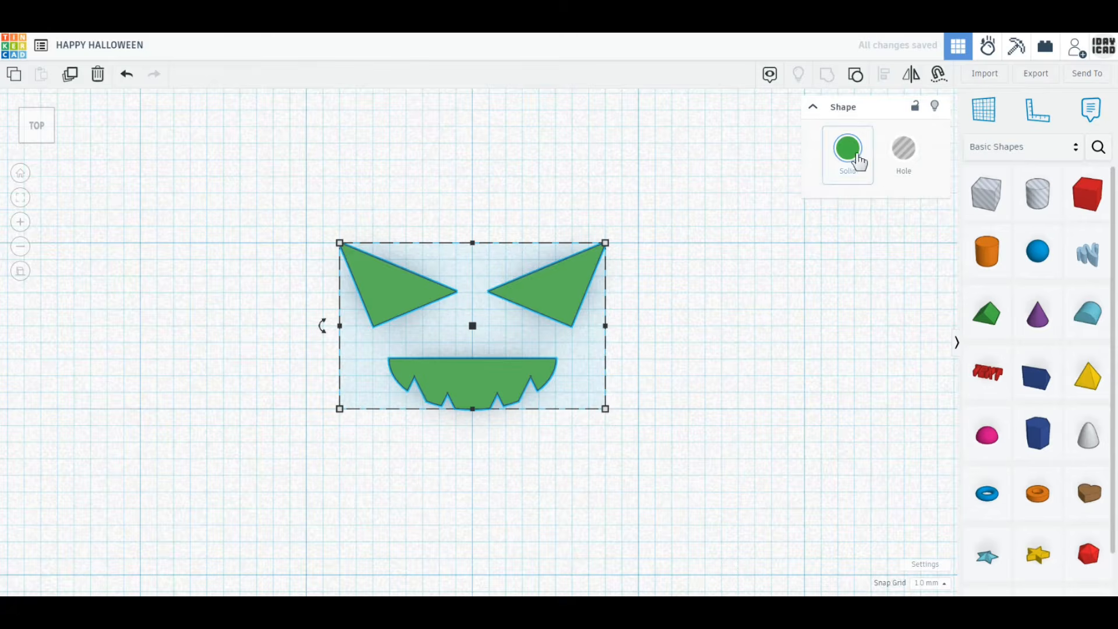
click(904, 149)
Rotate the grouped face hole 90° so the face stands upright and looks forward.
scroll(645, 363, down, 3)
right_drag(456, 491, 551, 437)
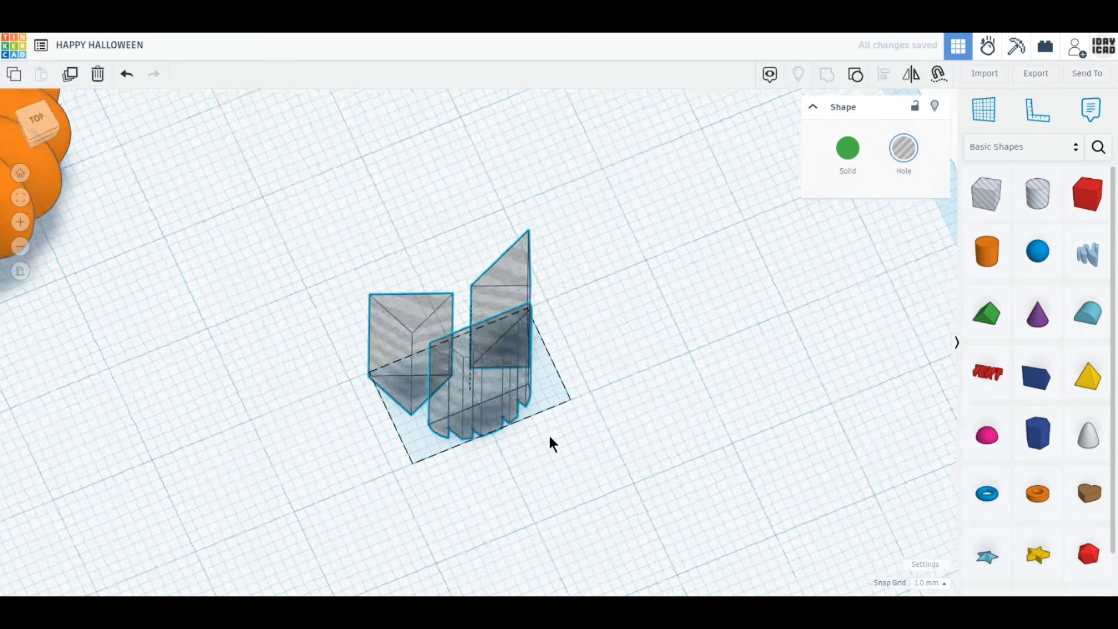
click(582, 341)
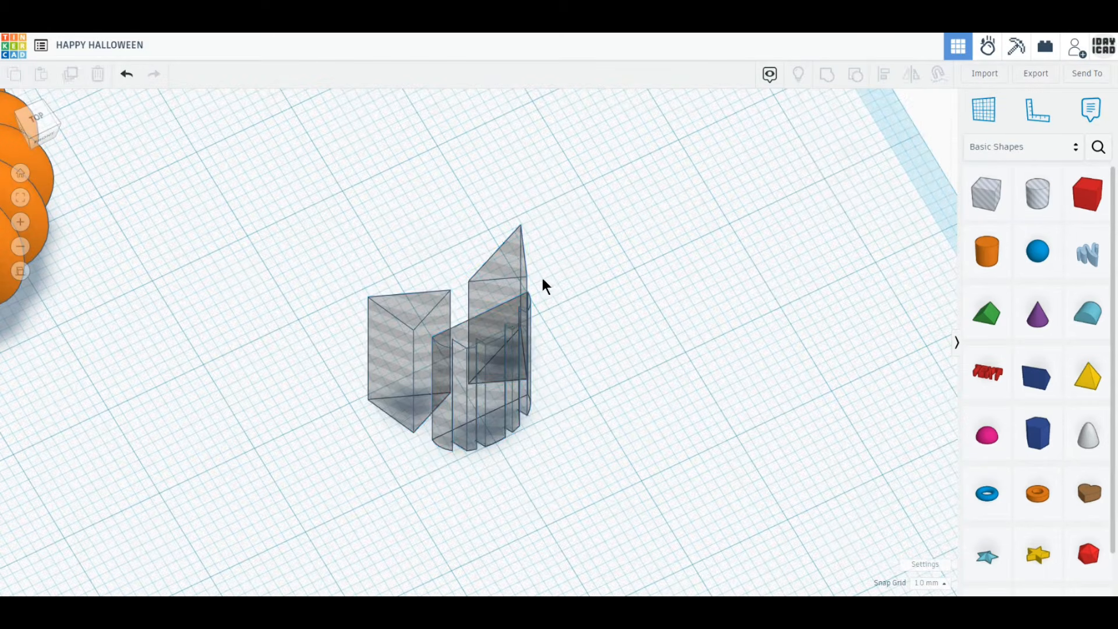
click(501, 273)
drag(545, 246, 576, 386)
scroll(477, 342, down, 1)
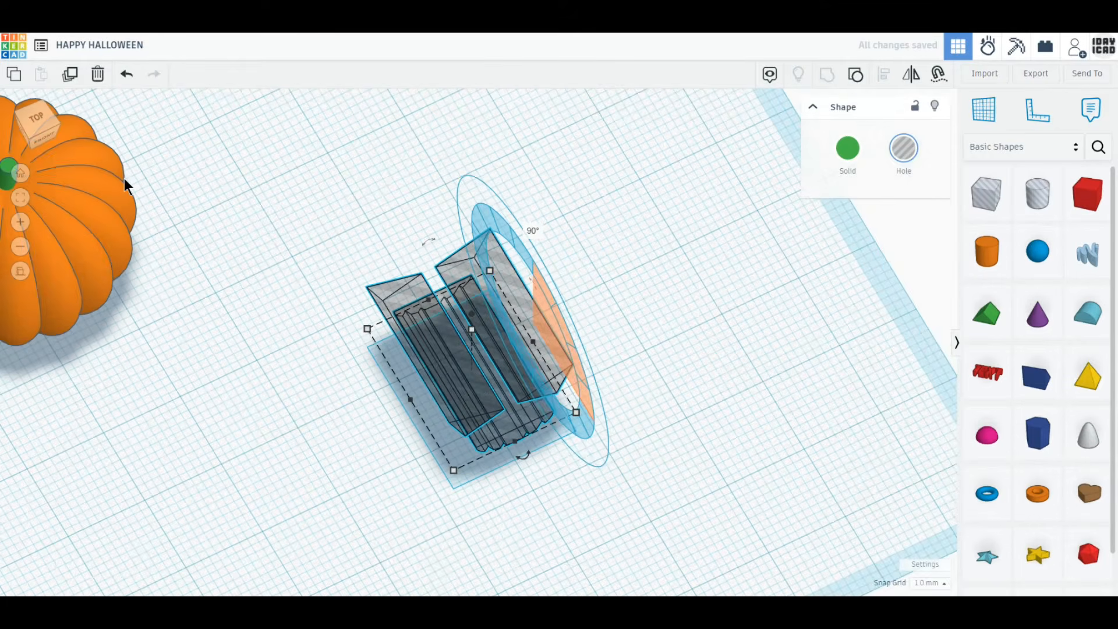
Move the face hole 40 mm sideways in front of the pumpkin and bring the pumpkin with its stem closer, centred on the face.
click(43, 135)
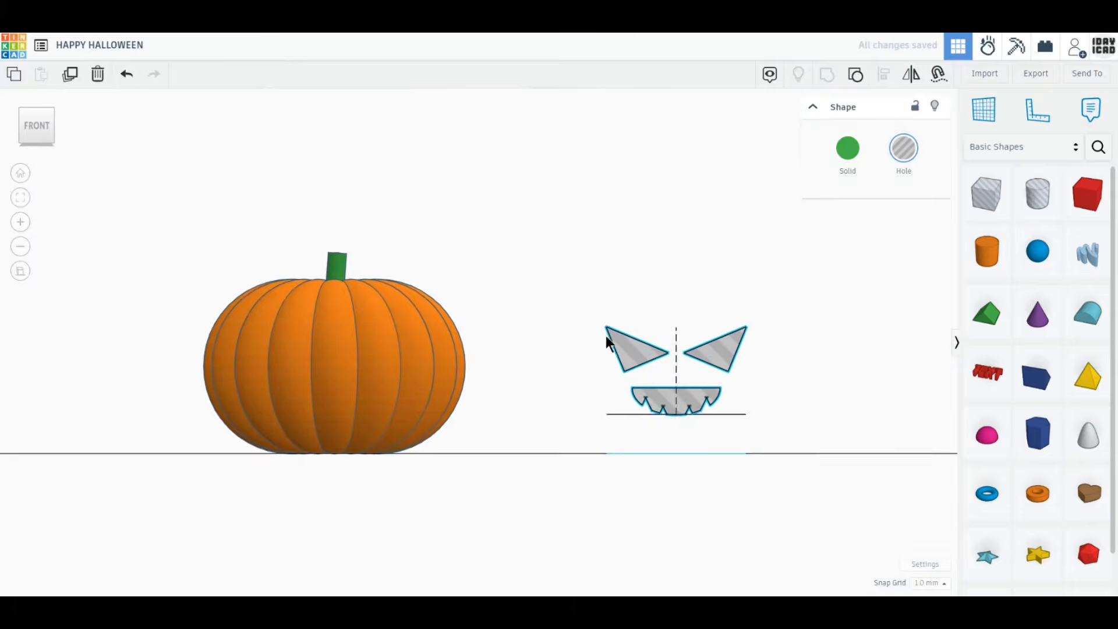
drag(635, 367, 309, 368)
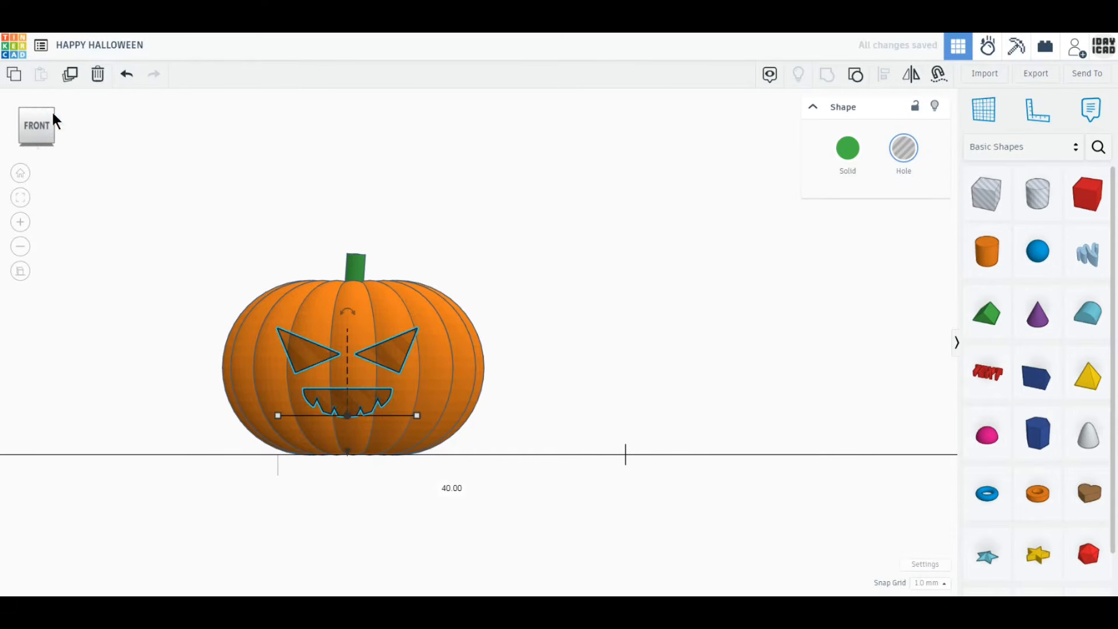
click(48, 110)
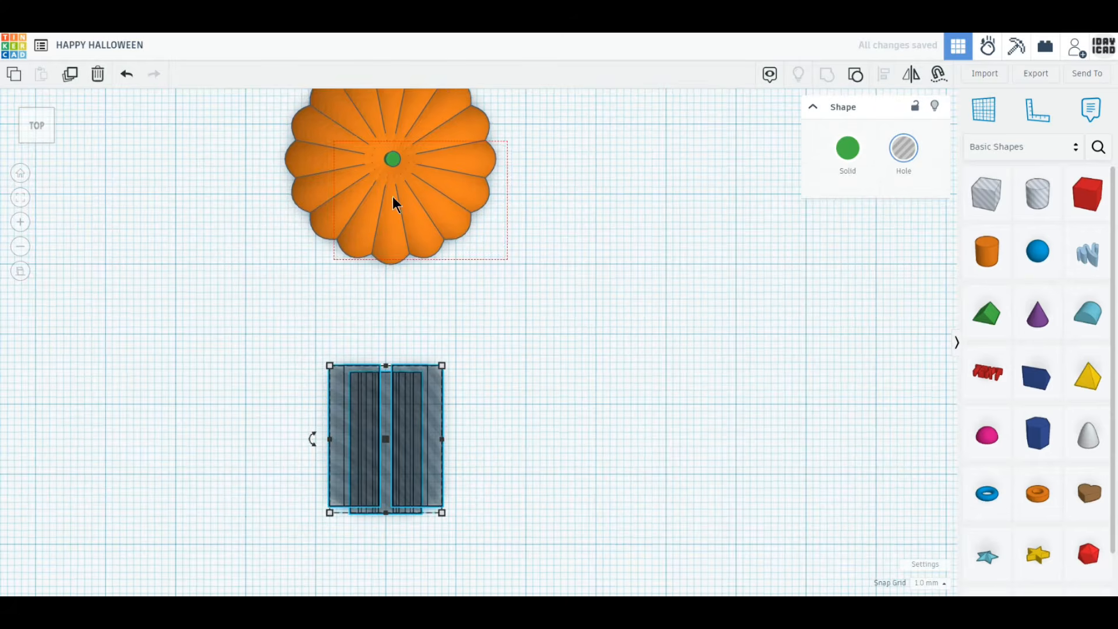
drag(417, 198, 407, 274)
drag(478, 533, 350, 448)
Ungroup the face and centre-align its parts front to back.
right_drag(442, 528, 511, 504)
click(44, 116)
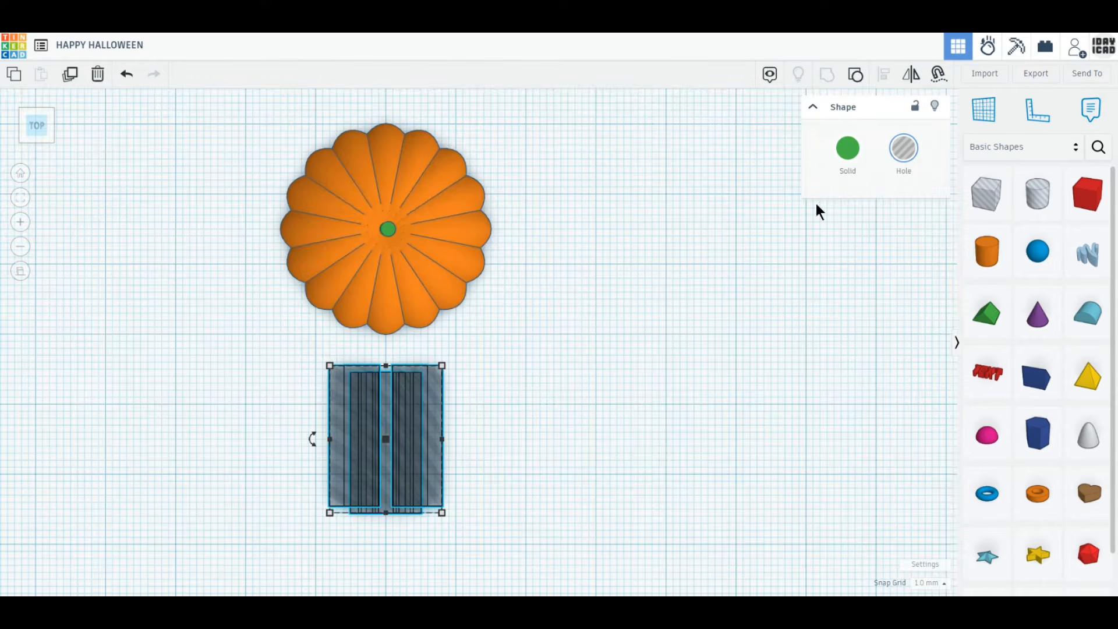
click(911, 73)
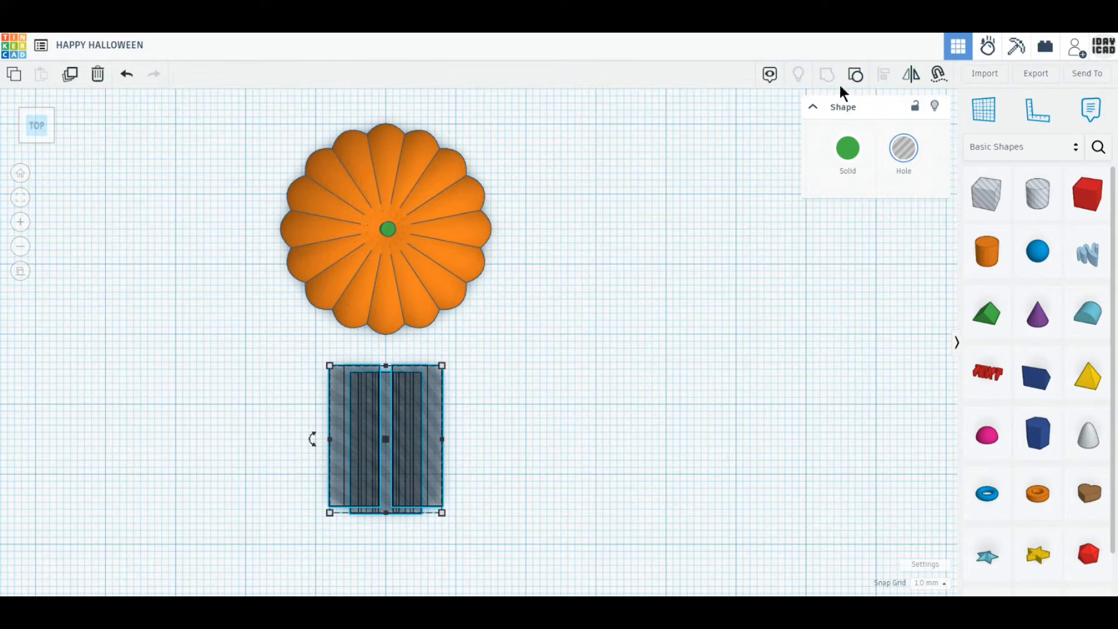
click(855, 76)
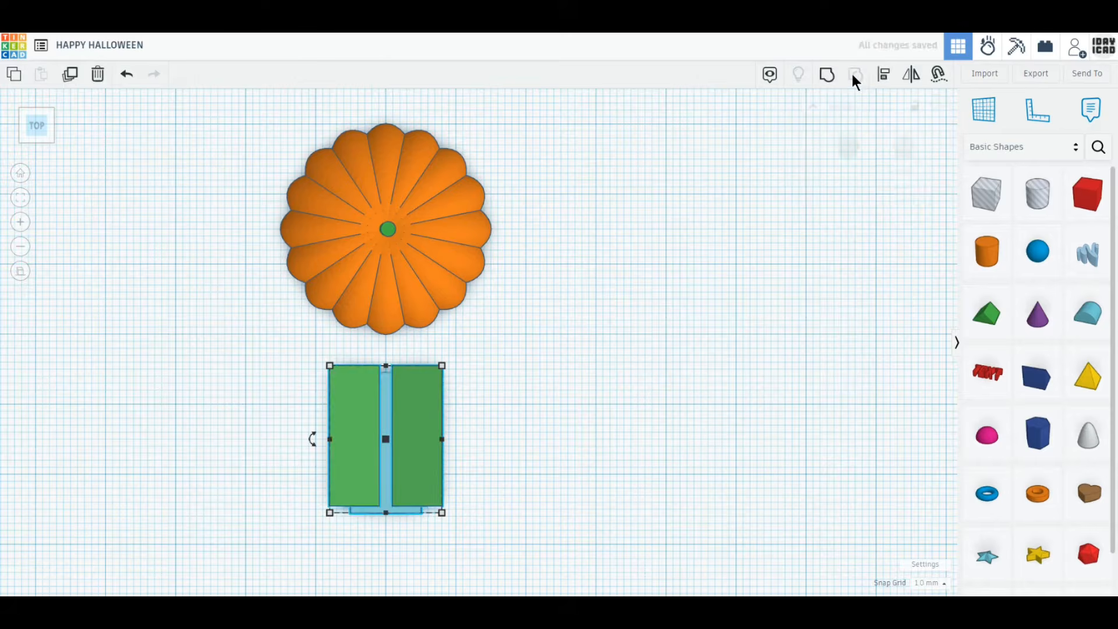
click(883, 74)
click(314, 439)
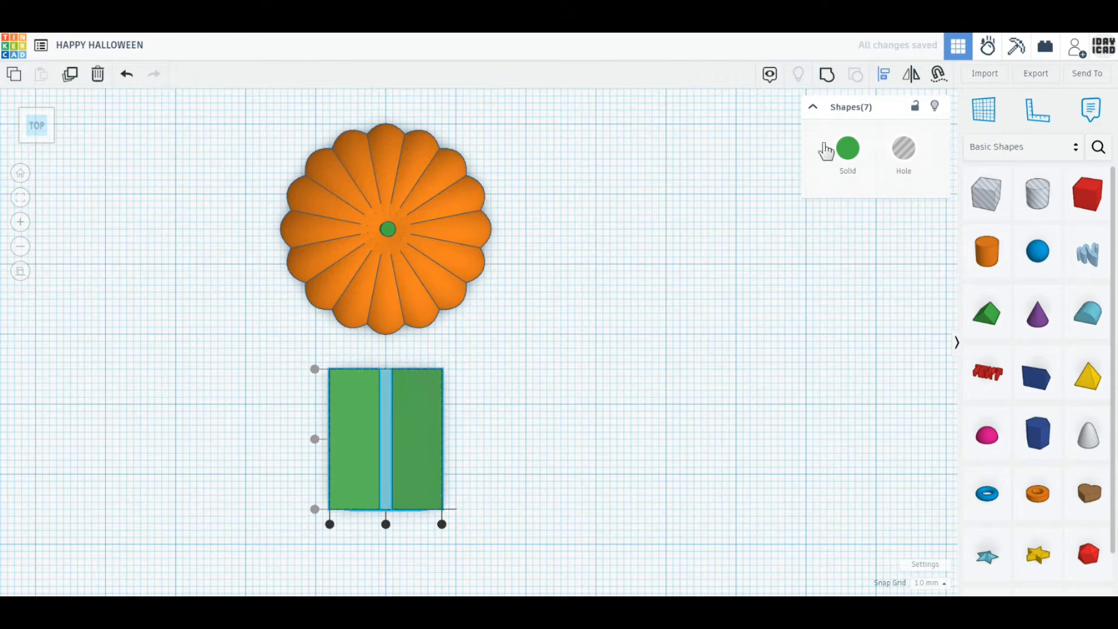
Regroup the face as a hole and move it 13 mm into the front of the pumpkin.
click(826, 75)
click(904, 148)
drag(401, 453, 407, 370)
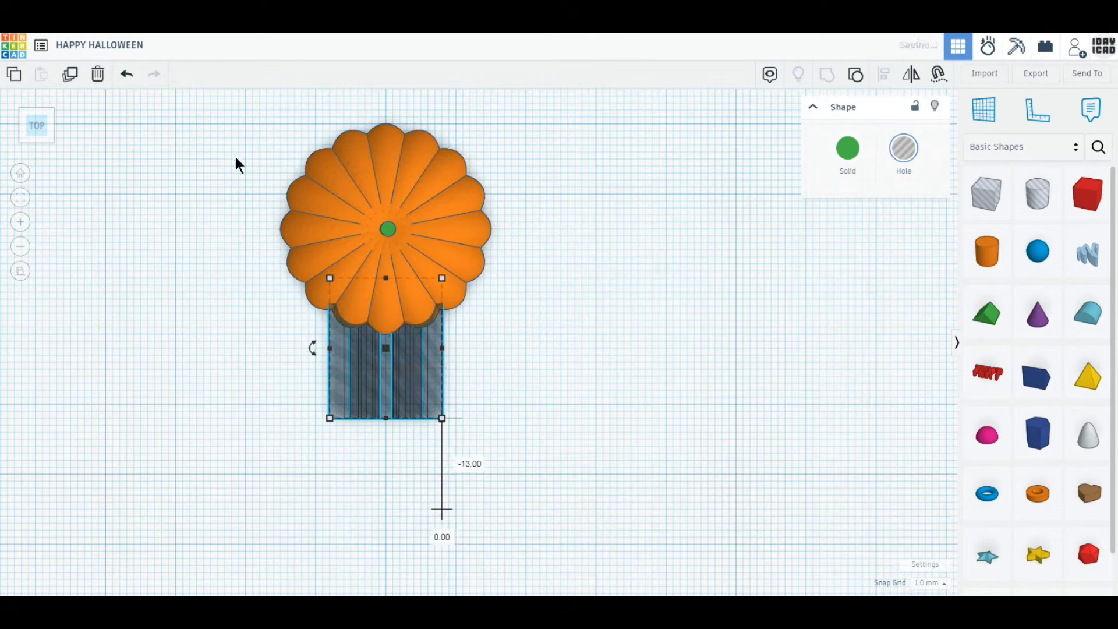
Group the pumpkin, stem and face hole to carve the face, and set the group to Multicolor.
drag(236, 161, 506, 377)
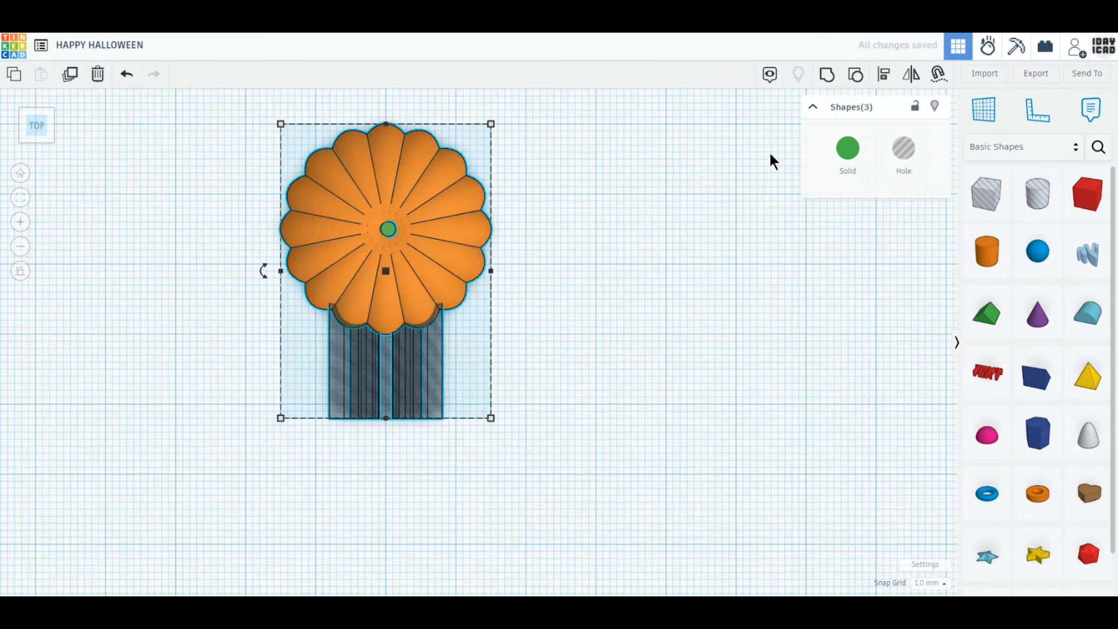
click(828, 77)
right_drag(616, 458, 609, 345)
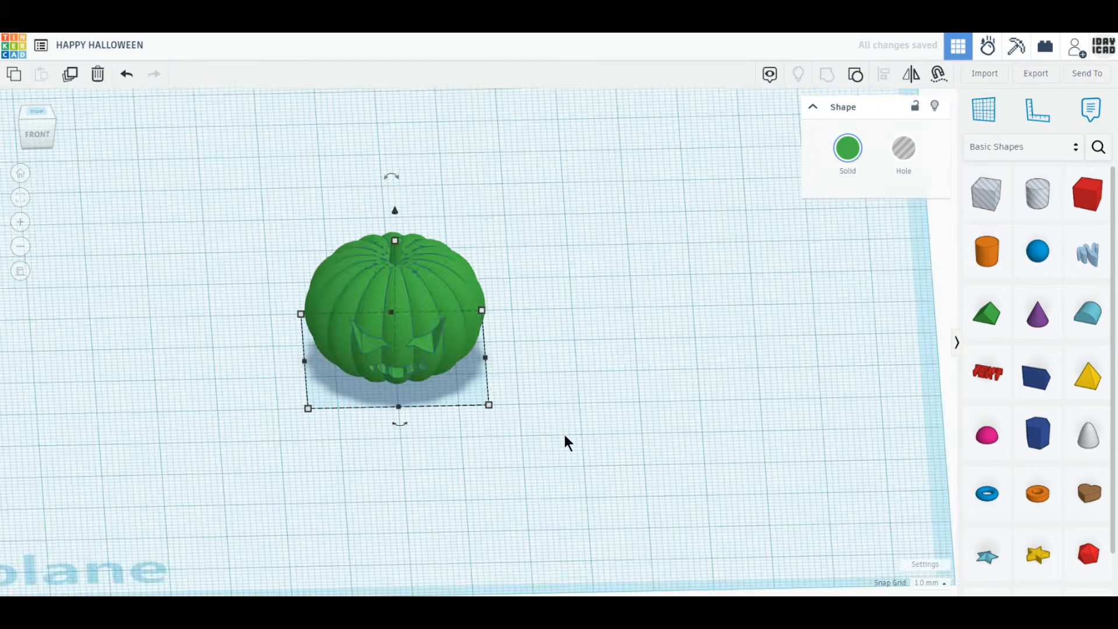
scroll(564, 434, down, 2)
click(847, 151)
click(757, 340)
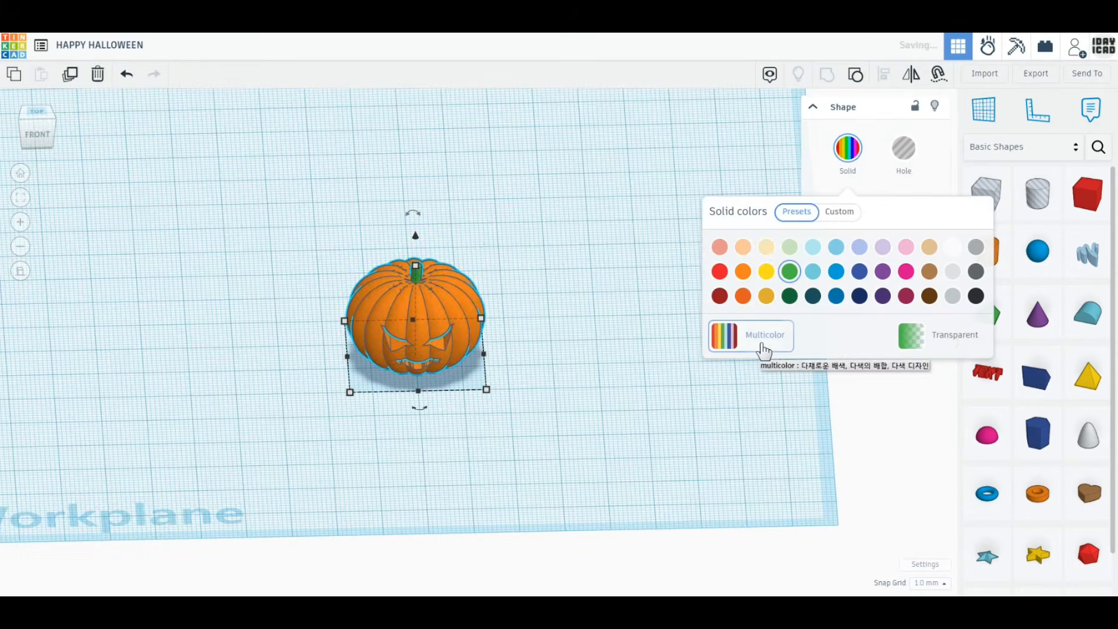
click(598, 326)
Duplicate the carved pumpkin, separate the two, and scale one proportionally to 50 mm wide.
drag(431, 320, 196, 180)
scroll(95, 103, down, 2)
click(71, 75)
shift+drag(282, 324, 288, 328)
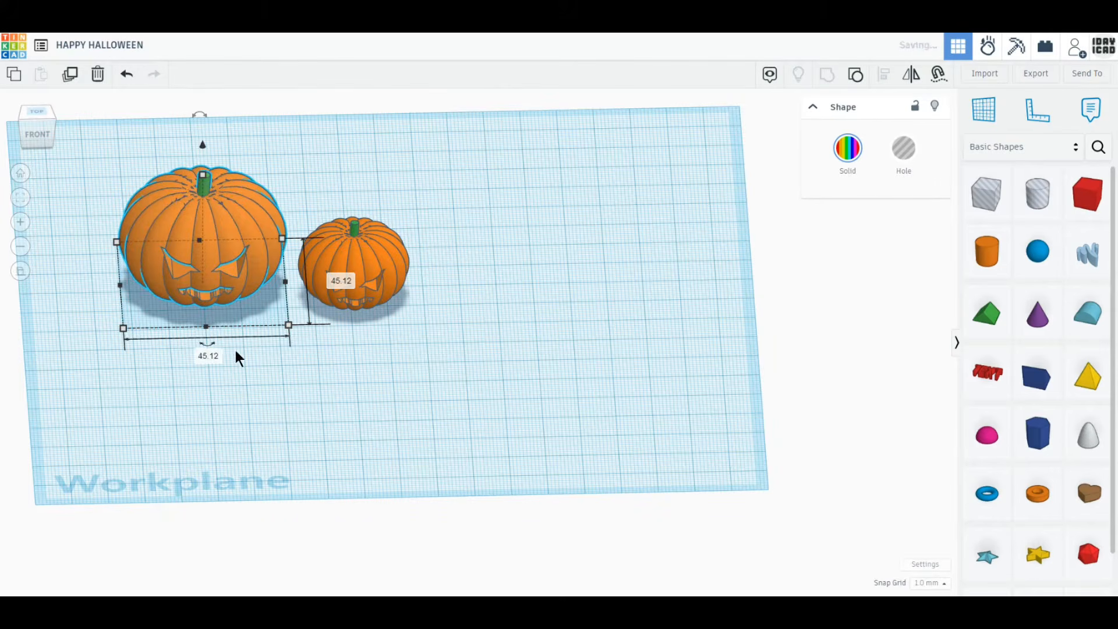
click(208, 356)
text(50)
key(Return)
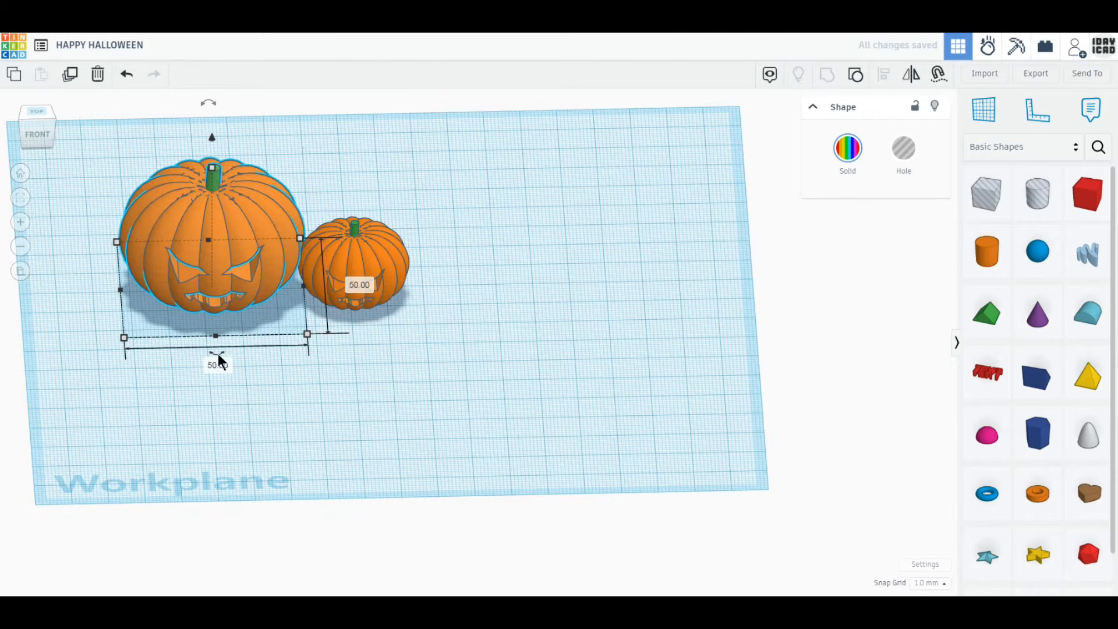
Turn the large pumpkin slightly toward the small one and move the small pumpkin 21 mm forward.
drag(217, 355, 265, 349)
click(390, 291)
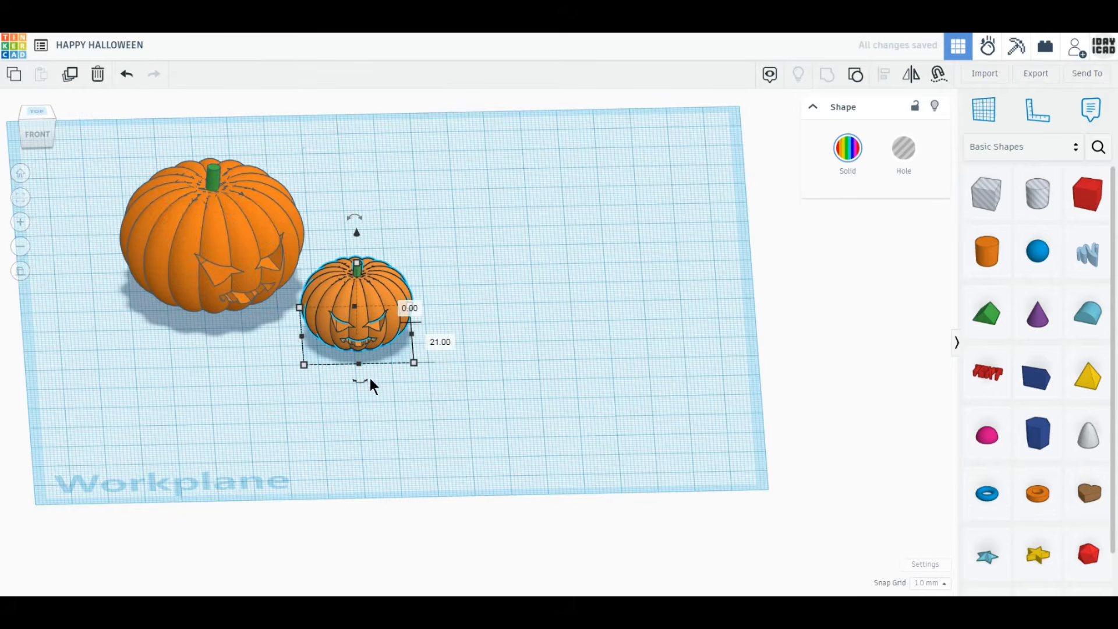
middle_drag(569, 400, 507, 423)
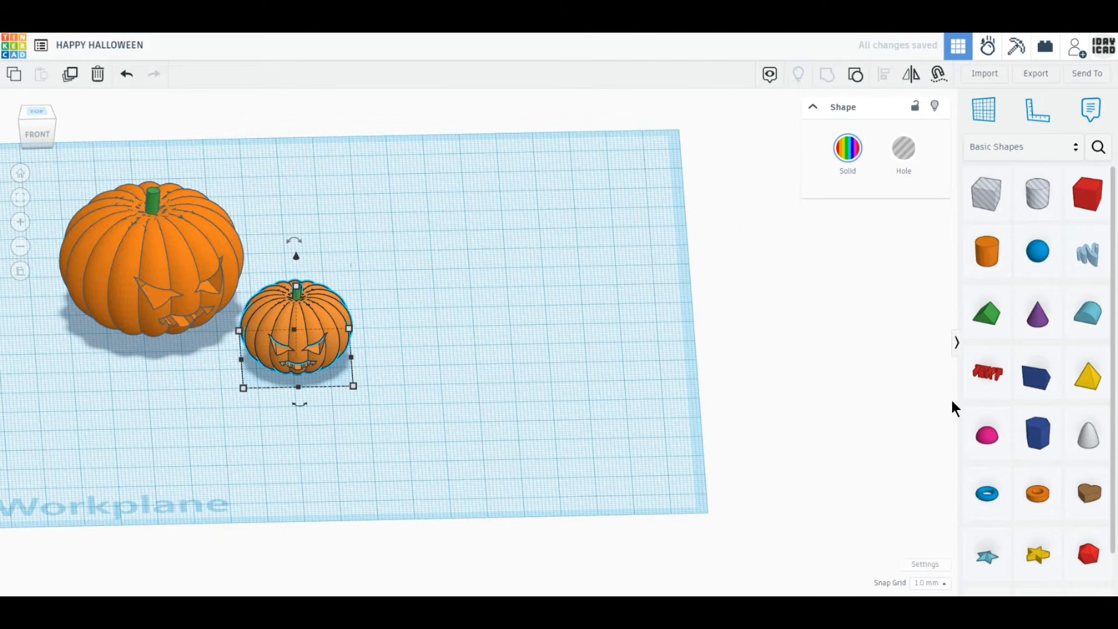
Add a sphere and a cone on the empty part of the workplane, giving the cone a top radius of 15.
click(1038, 251)
click(530, 309)
click(1038, 315)
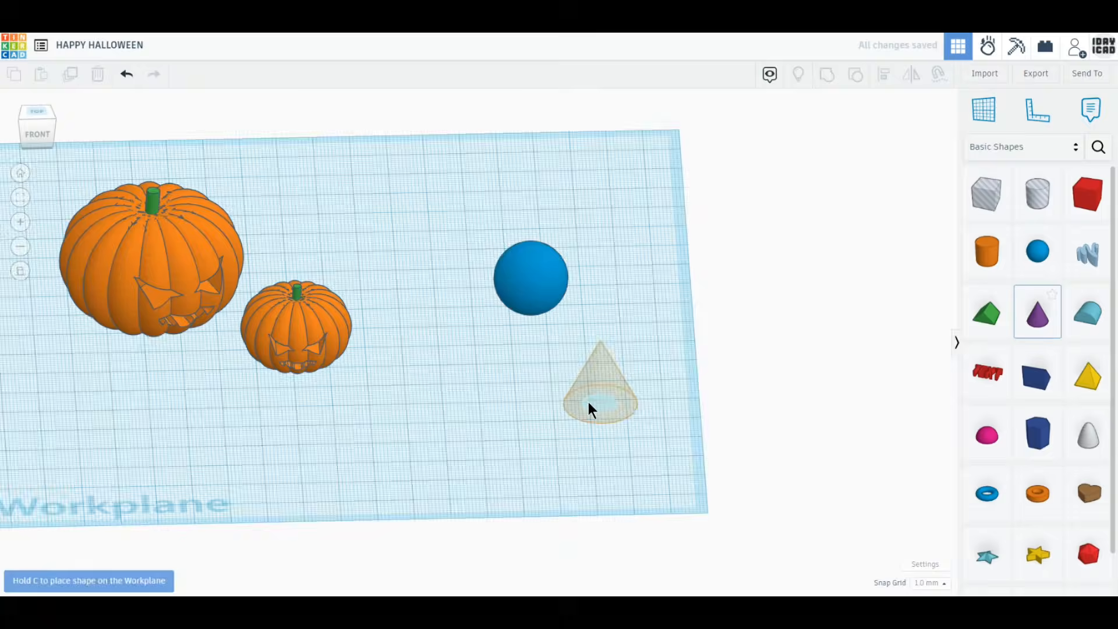
click(589, 403)
click(927, 216)
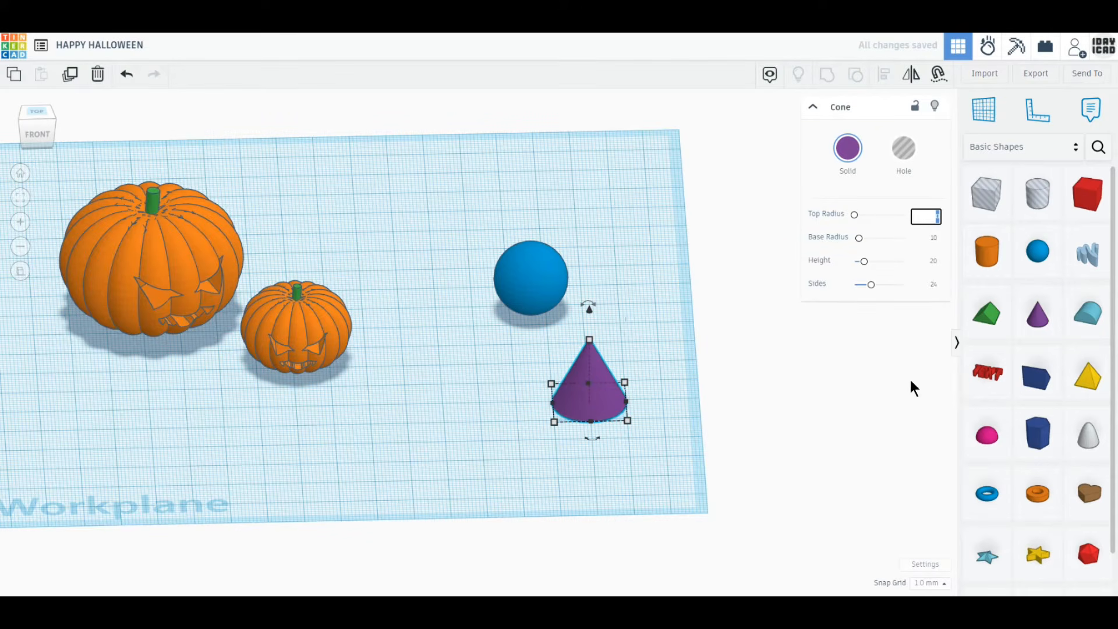
text(15)
key(Return)
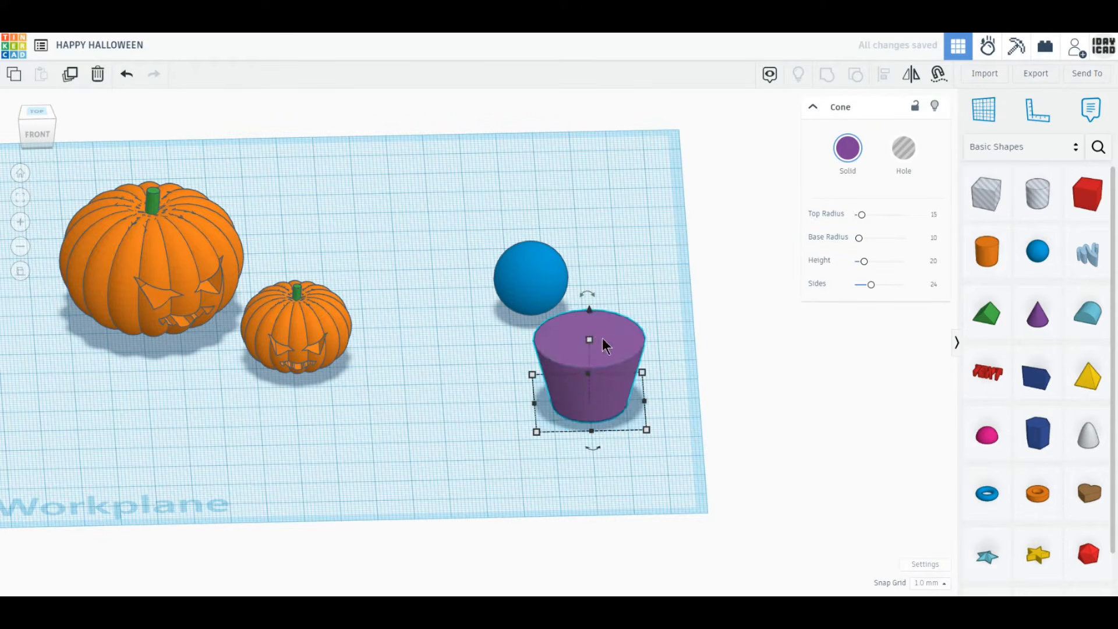
Make the cone 40 mm tall with 64 sides and flip it vertically so the wide end is down.
drag(589, 339, 588, 259)
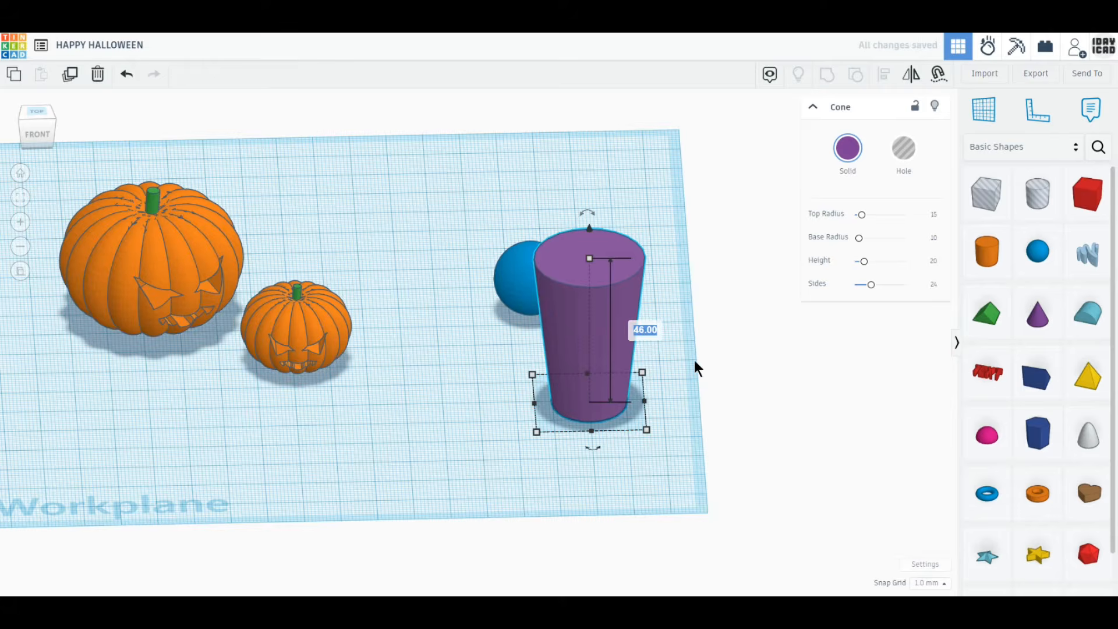
text(40)
key(Return)
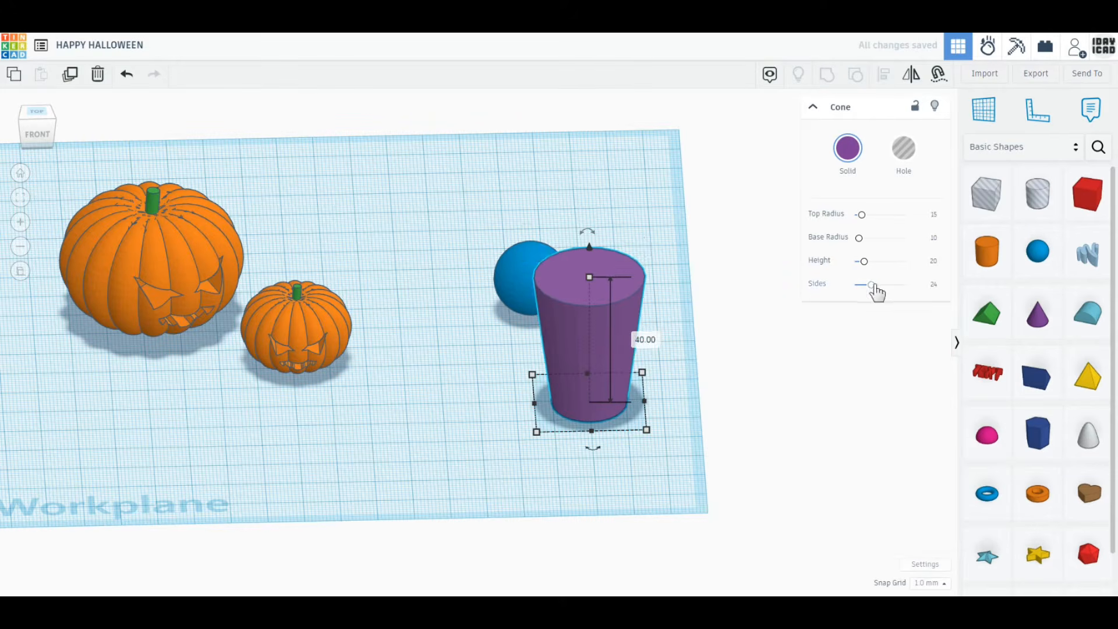
drag(873, 284, 906, 285)
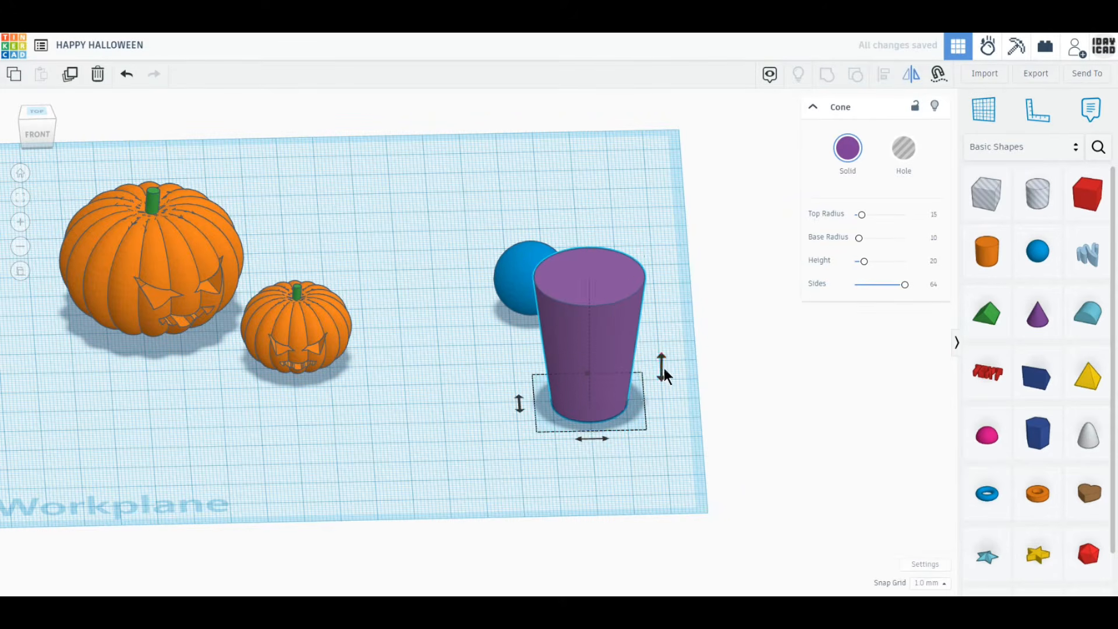
Raise the sphere to the cone's narrow top and centre-align the two shapes in both horizontal directions.
drag(512, 278, 575, 443)
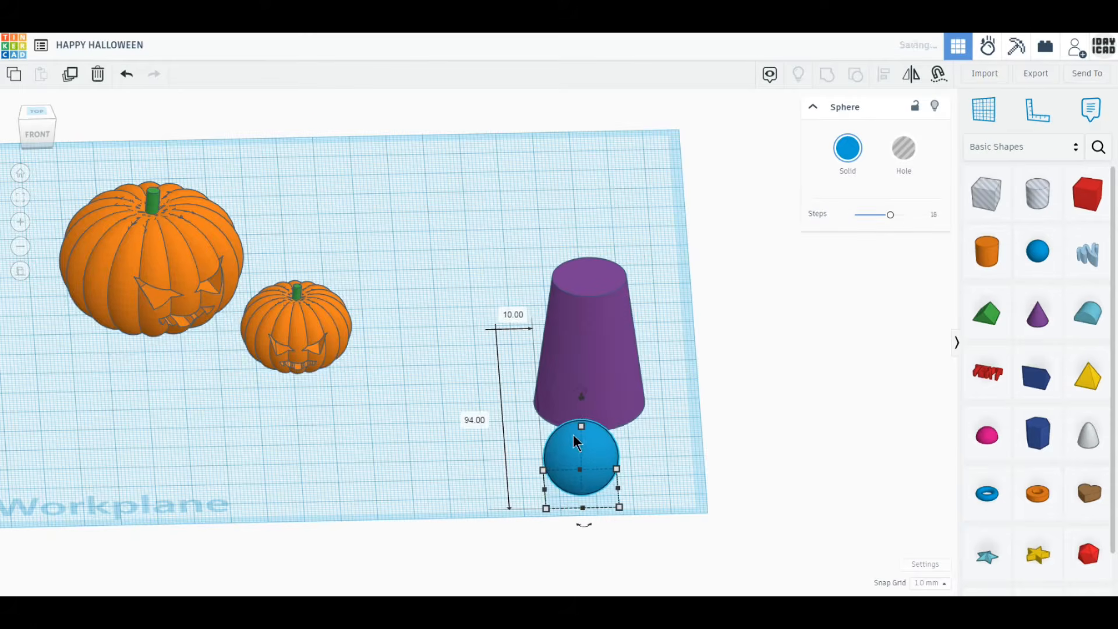
drag(581, 397, 582, 306)
shift+click(562, 291)
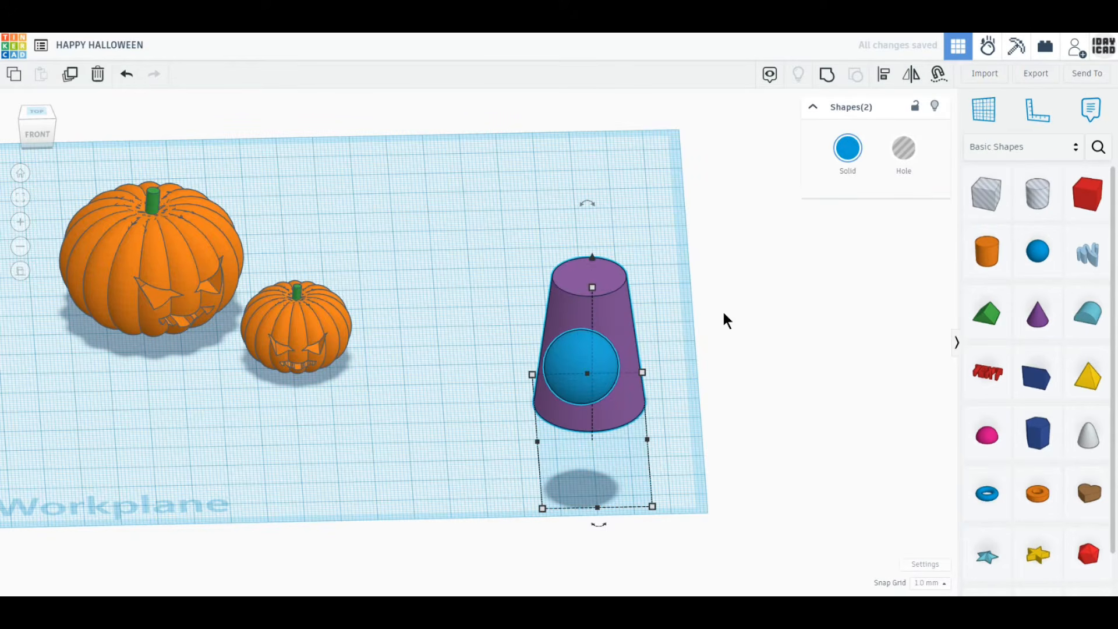
drag(737, 434, 631, 279)
click(885, 83)
click(526, 442)
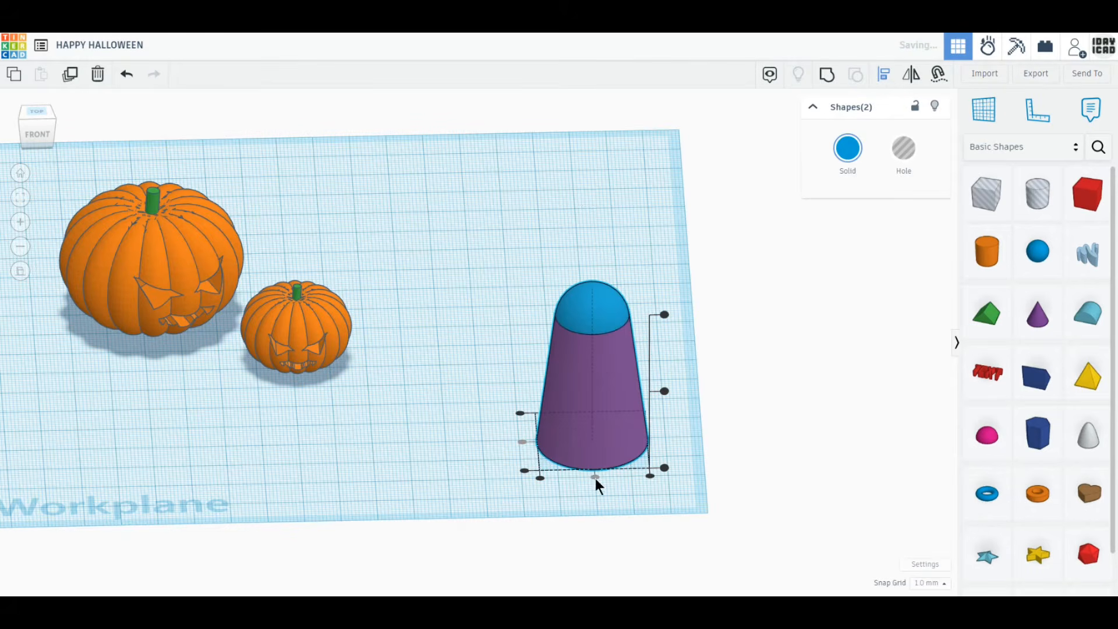
click(617, 312)
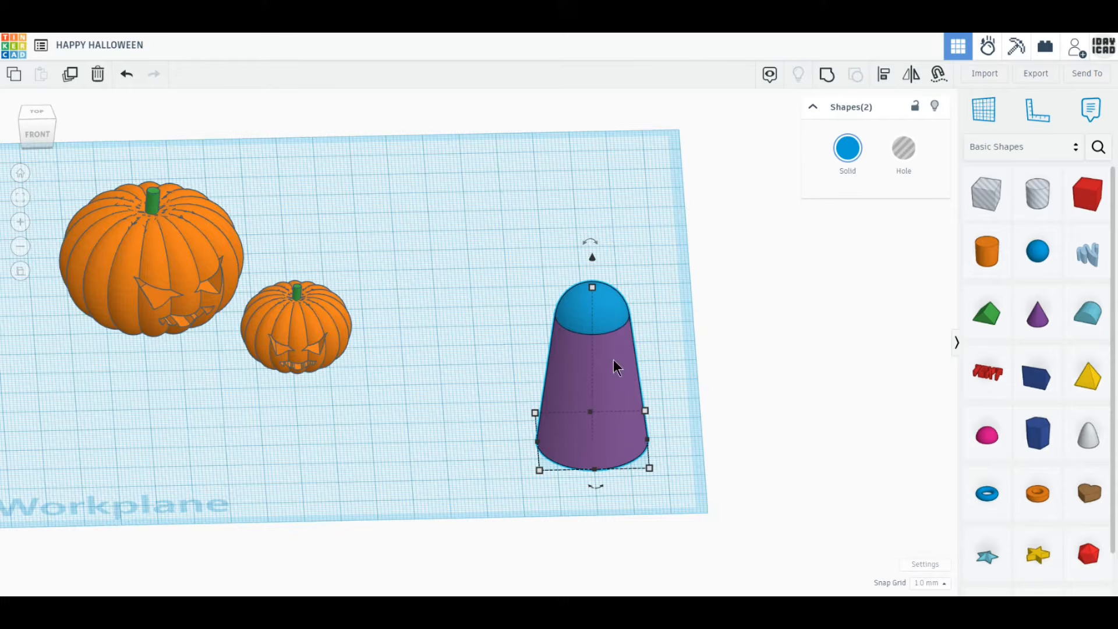
Raise the sphere on top of the cone by 1 mm and smooth it to 24 steps.
click(621, 307)
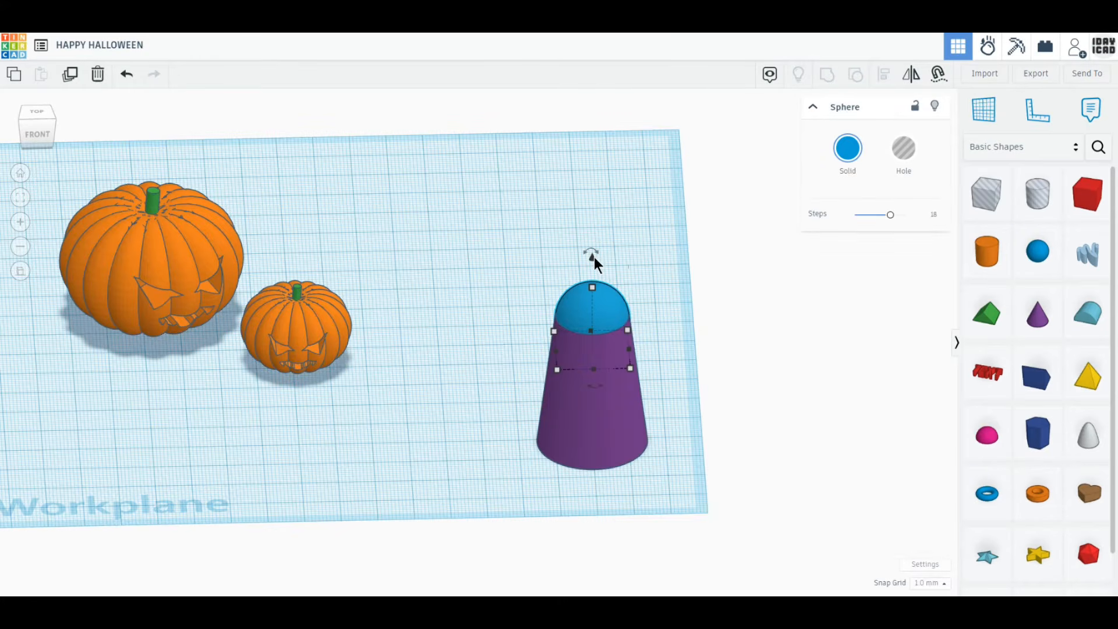
drag(594, 257, 594, 260)
drag(890, 215, 905, 215)
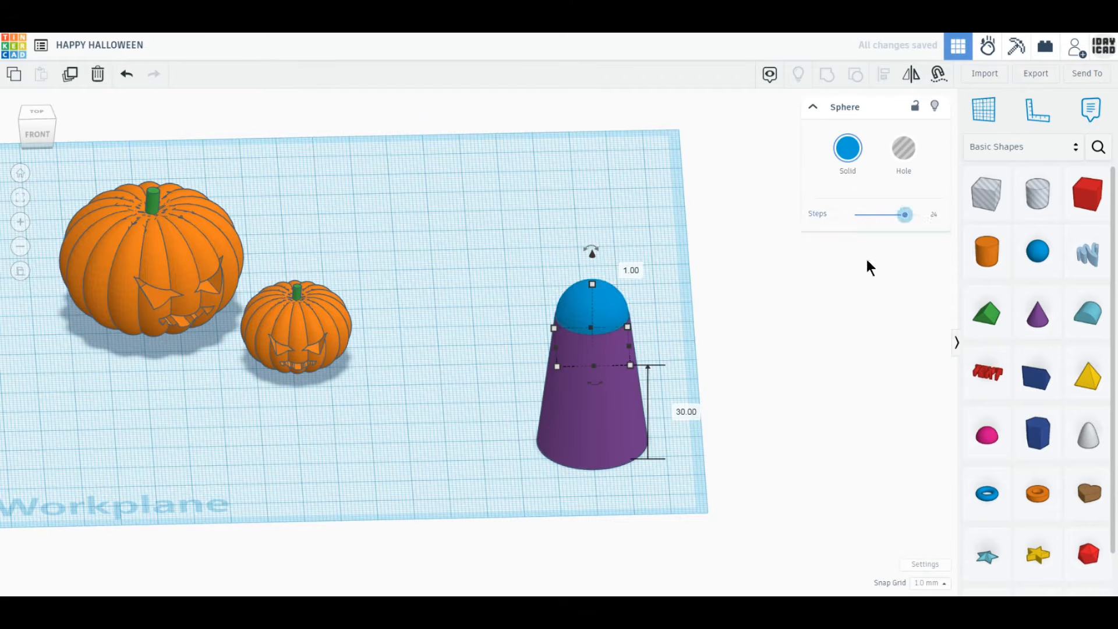
Group the sphere and cone into one white body and move it 15 mm toward the pumpkins and 46 mm back.
drag(684, 362, 595, 295)
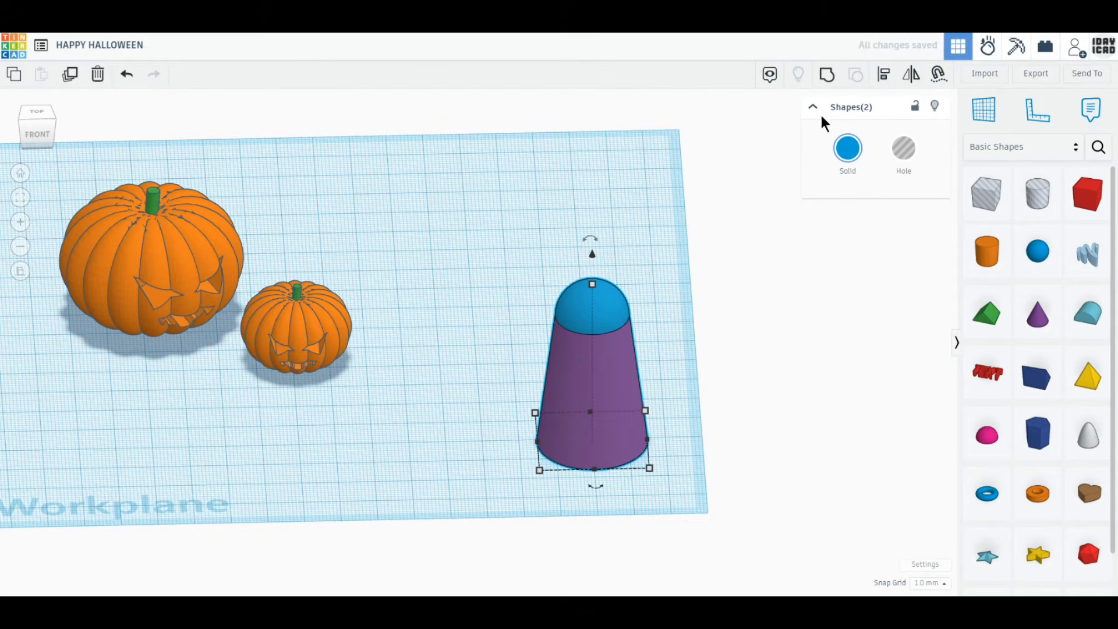
click(827, 73)
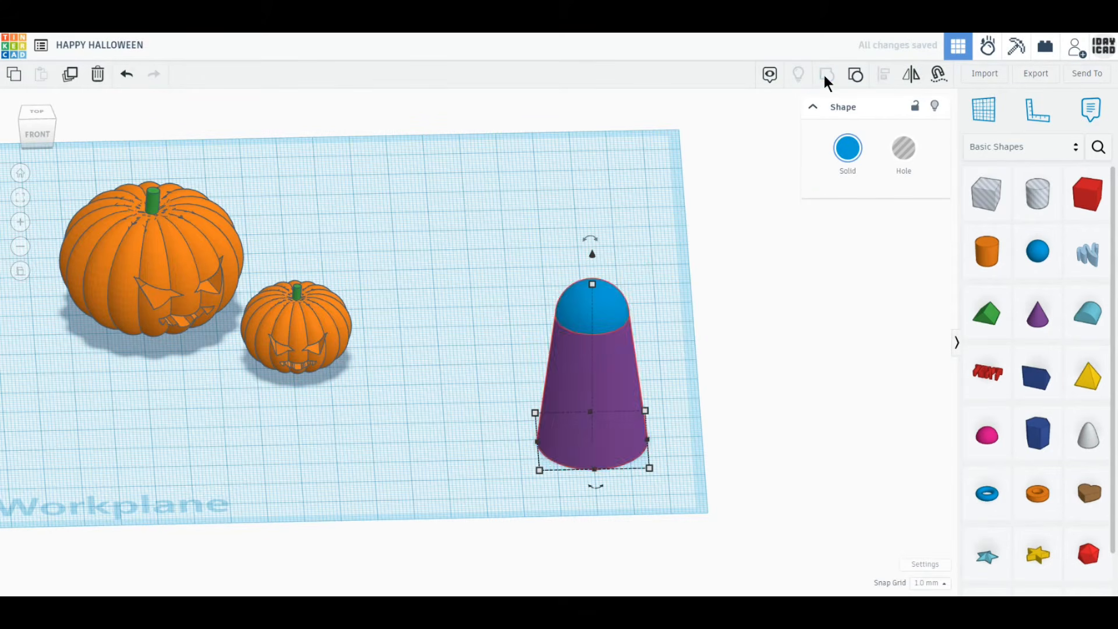
click(851, 164)
click(951, 245)
drag(574, 387, 554, 297)
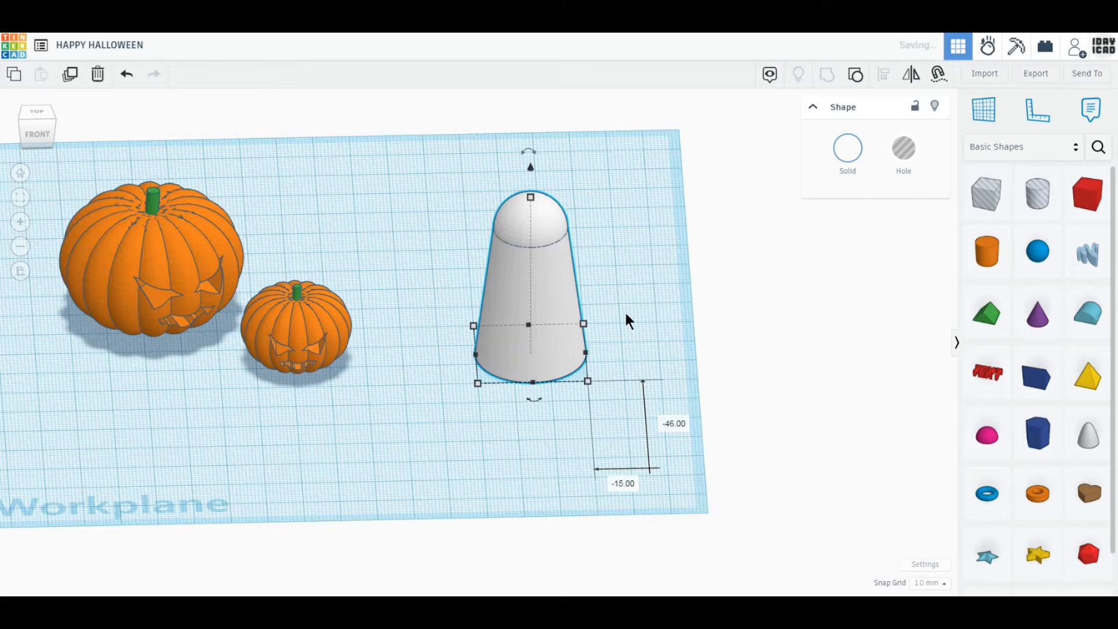
Add a 10 mm wide roof shape as a hole, lengthen it to 32 mm and centre it beneath the white body.
drag(990, 332, 618, 469)
click(907, 153)
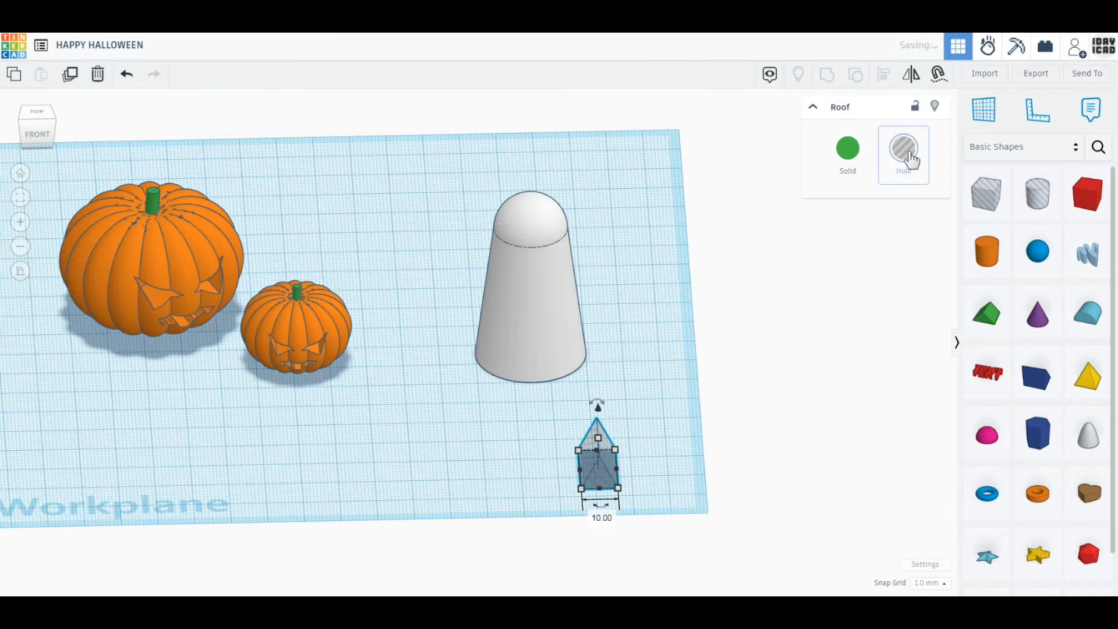
click(37, 111)
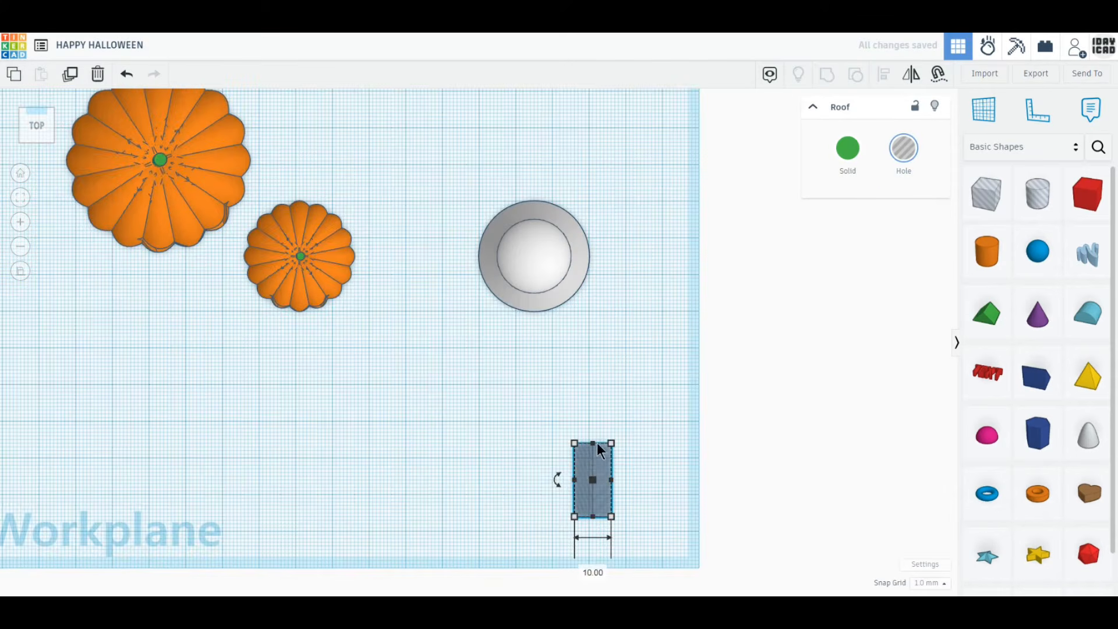
drag(596, 444, 592, 399)
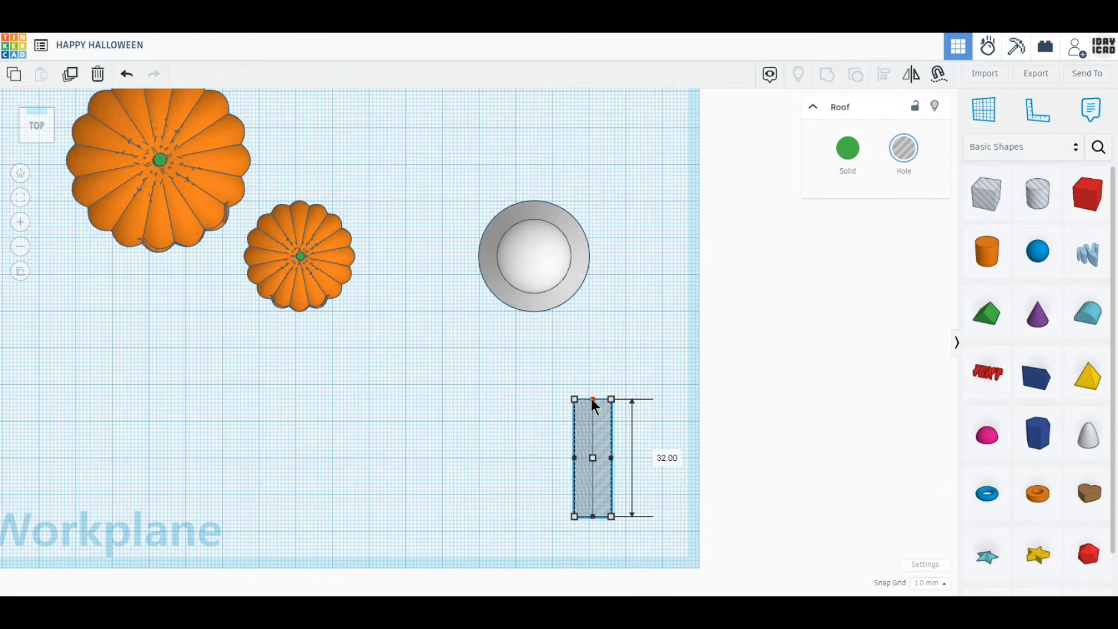
drag(593, 492, 535, 289)
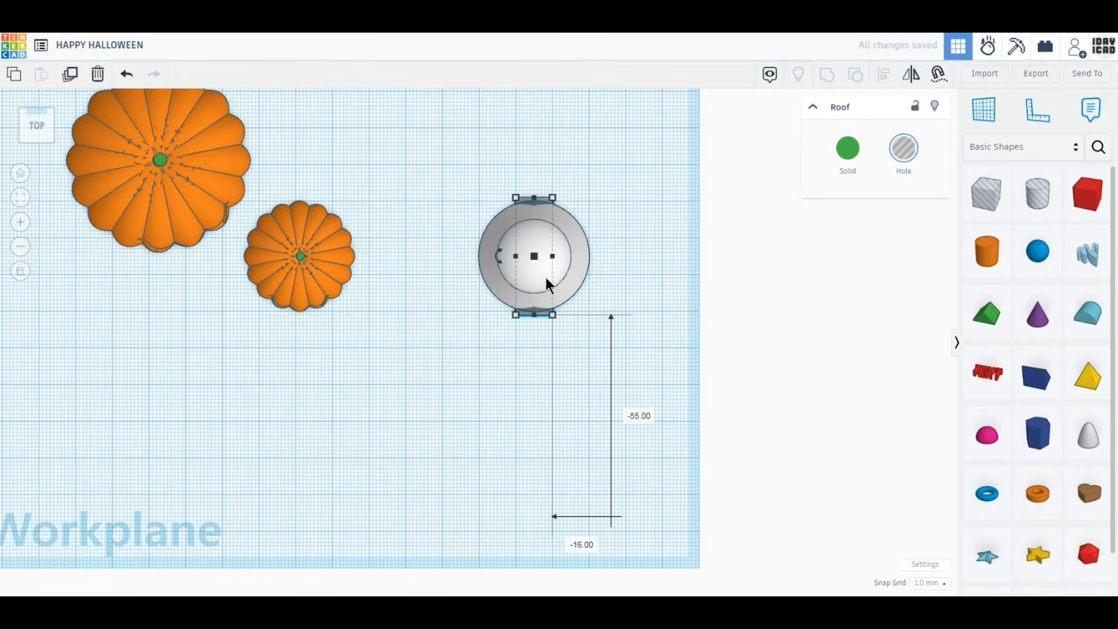
Duplicate the roof hole in 22.5° turns into a full ring of eight and group them with the body to cut a jagged hem.
scroll(630, 245, up, 2)
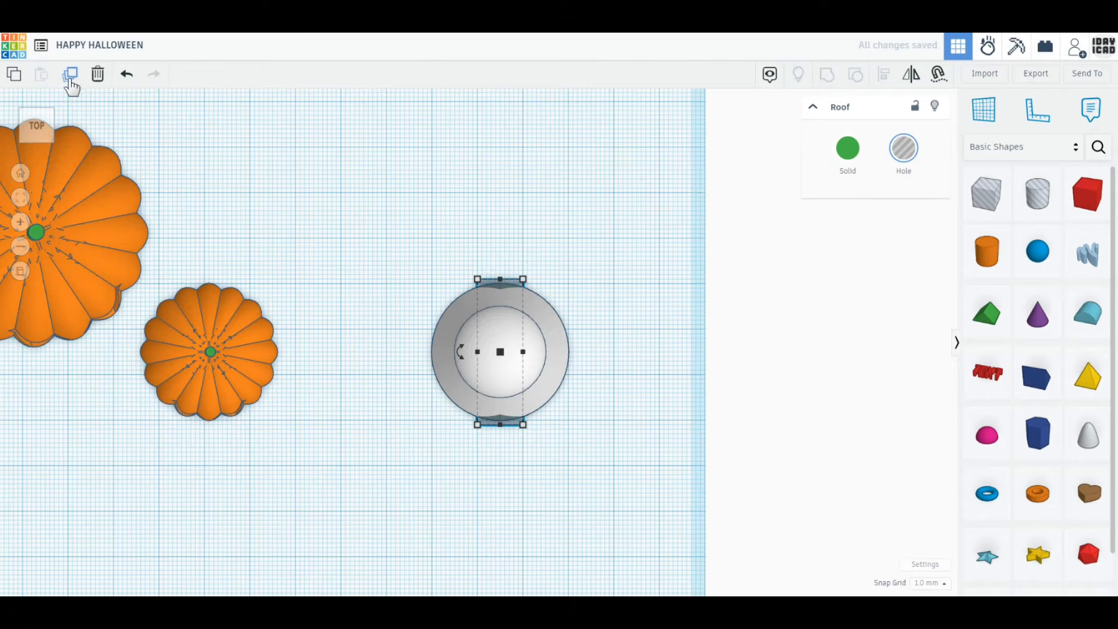
click(69, 77)
mouse_move(460, 352)
mouse_down()
mouse_move(459, 378)
mouse_move(454, 369)
mouse_up()
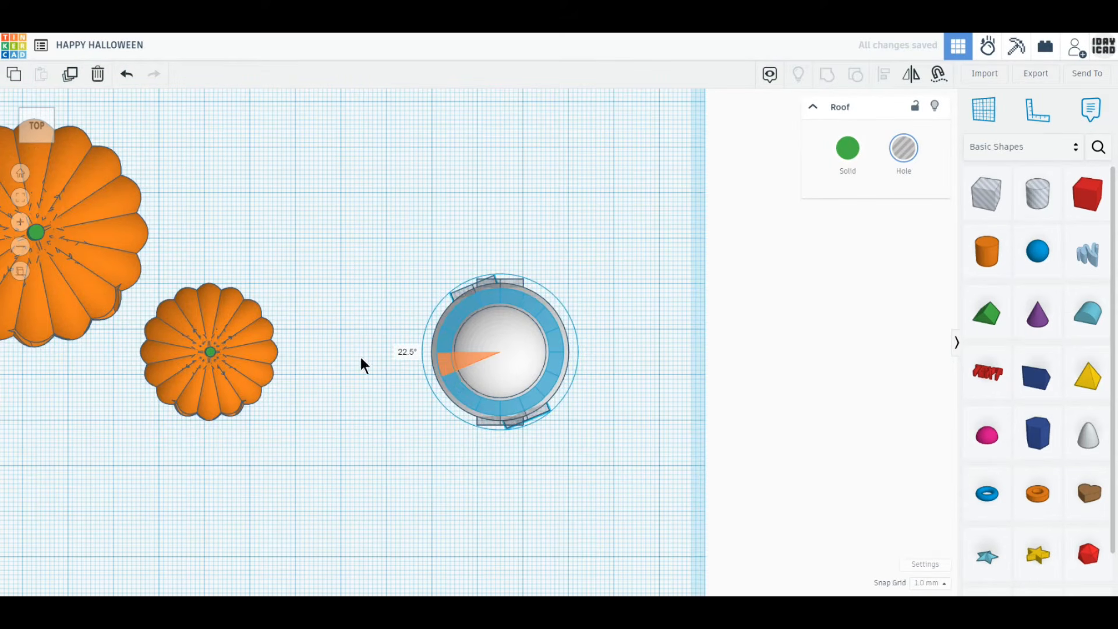
click(72, 76)
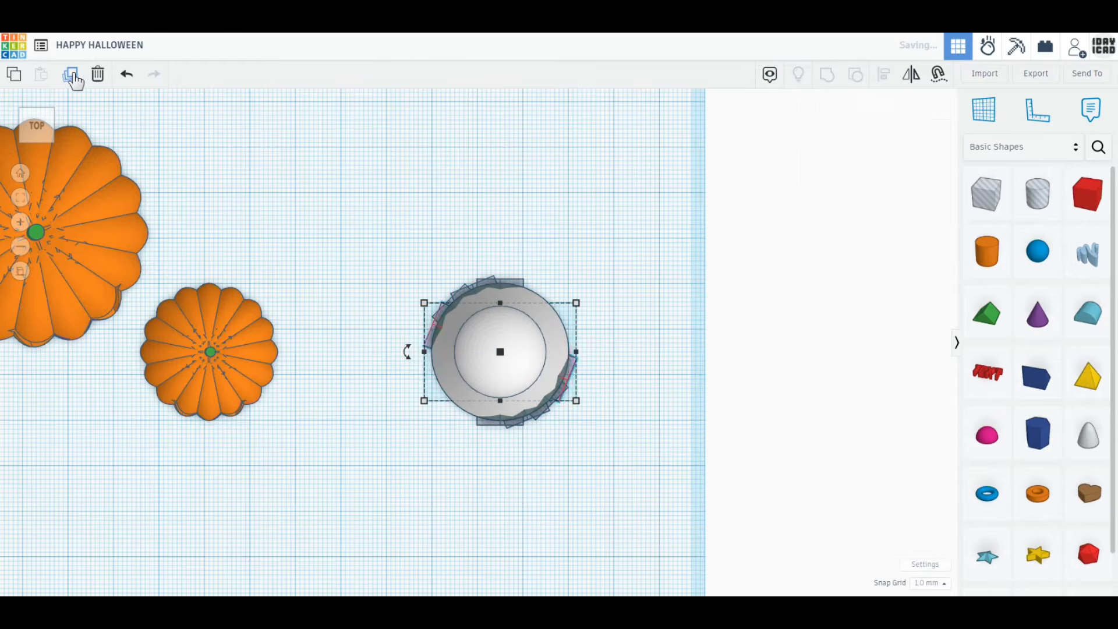
click(73, 76)
click(73, 75)
click(73, 75)
click(73, 76)
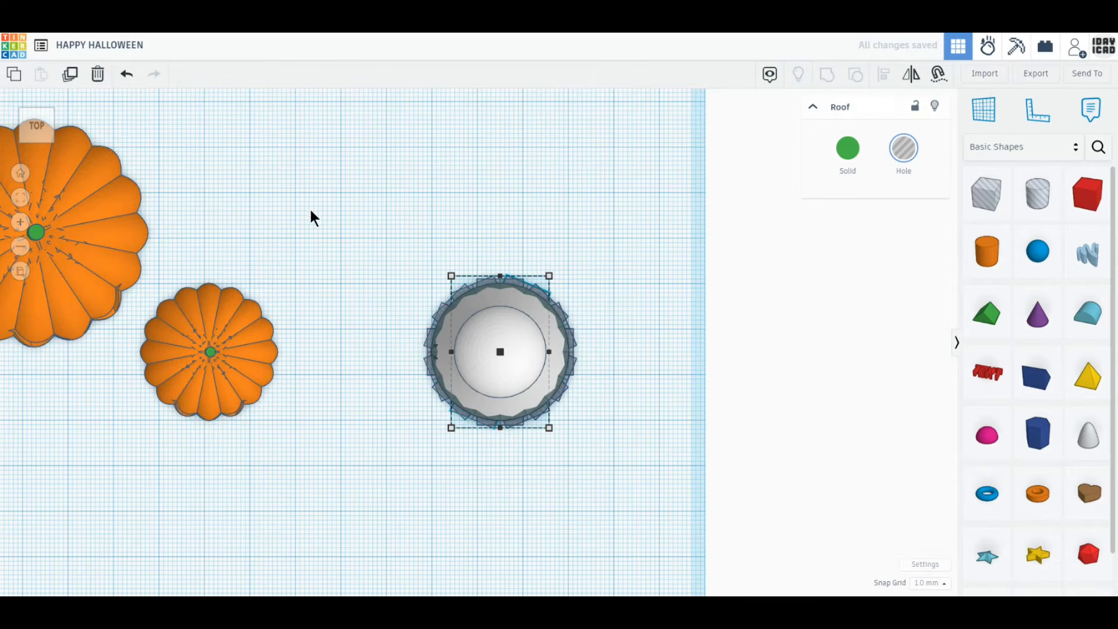
drag(311, 207, 622, 483)
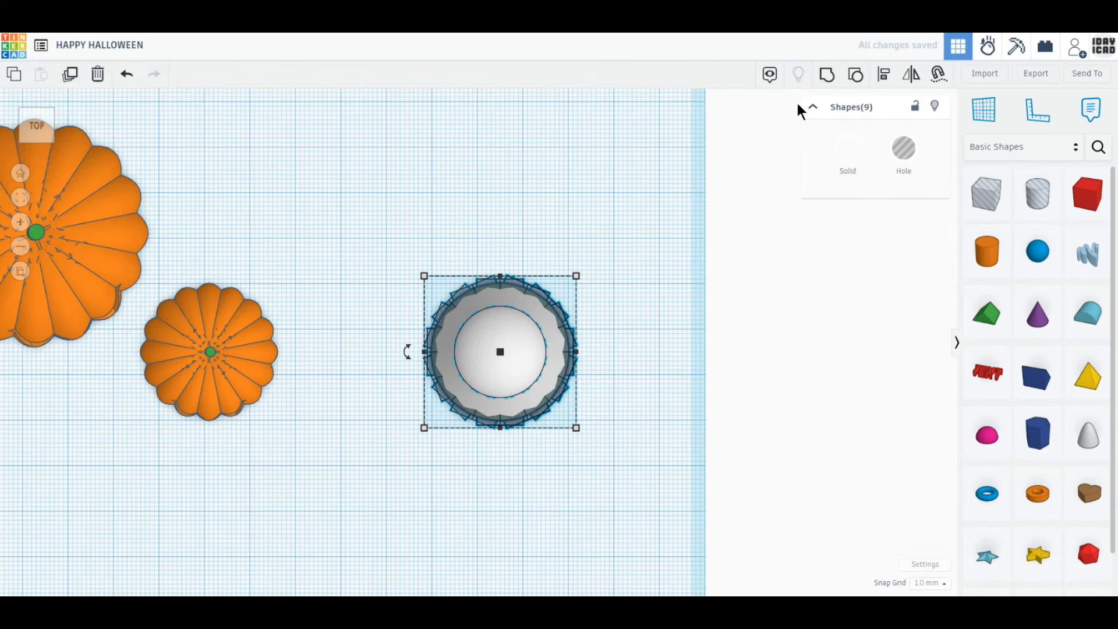
click(826, 75)
Place a new sphere in front of the ghost and set its height to 6 mm.
drag(1036, 251, 565, 479)
right_drag(671, 462, 716, 365)
drag(591, 401, 591, 438)
click(646, 456)
text(6)
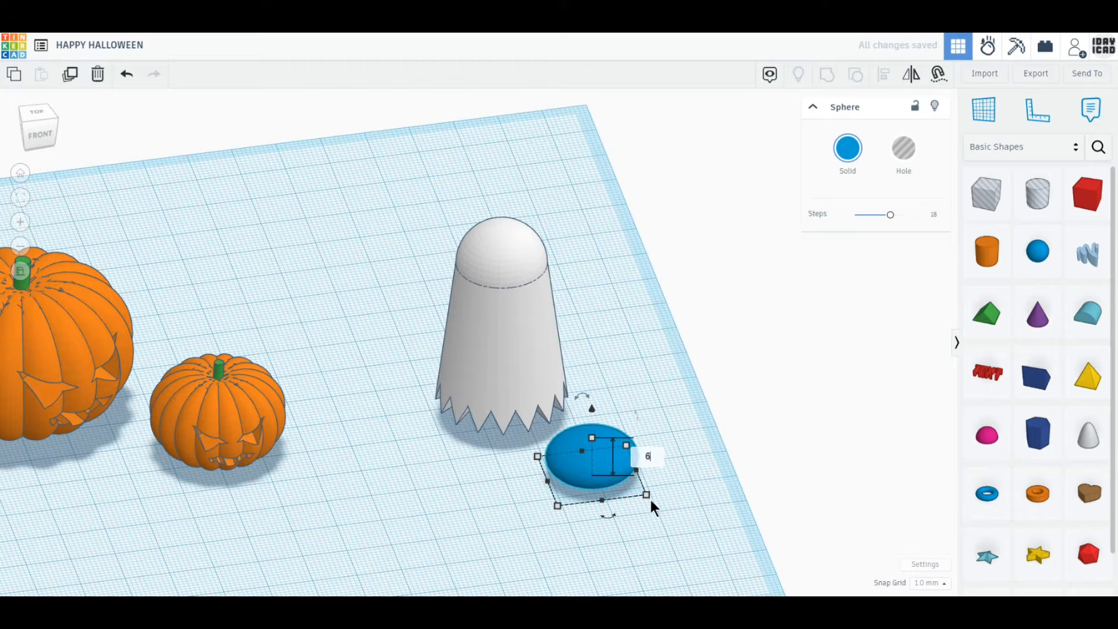
key(Return)
Set the new sphere's width and length to 6 mm and turn it into a hole with 24 steps.
click(646, 494)
click(613, 531)
text(6)
key(Return)
click(627, 469)
text(6)
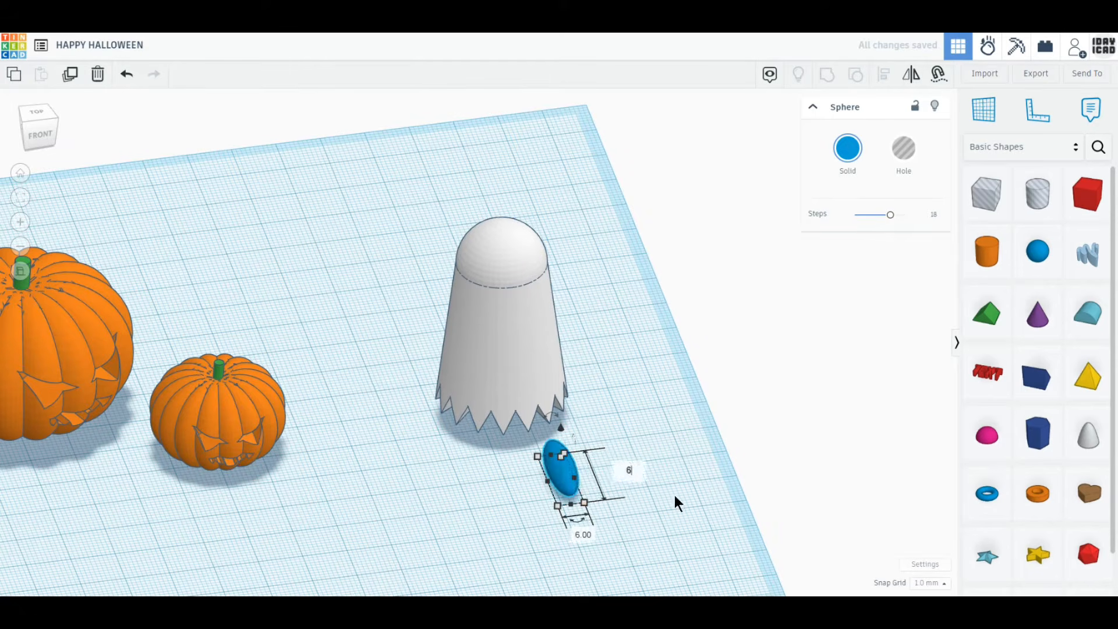
key(Return)
click(895, 177)
drag(890, 215, 917, 215)
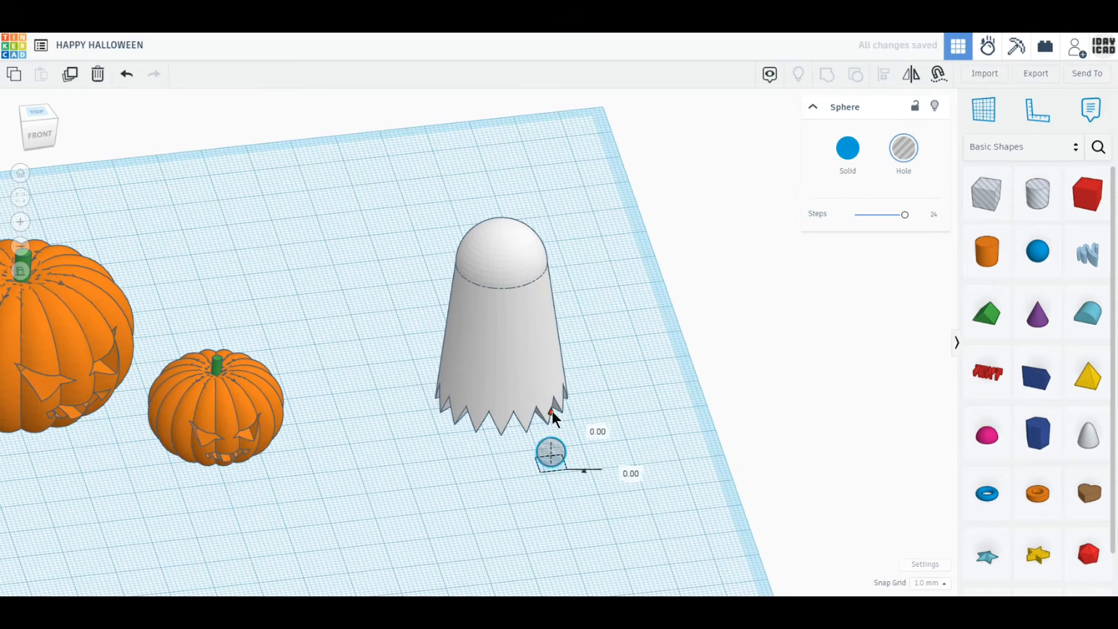
Raise the small sphere hole 38 mm and move it into the front of the ghost's head as one eye.
drag(551, 411, 551, 268)
click(40, 112)
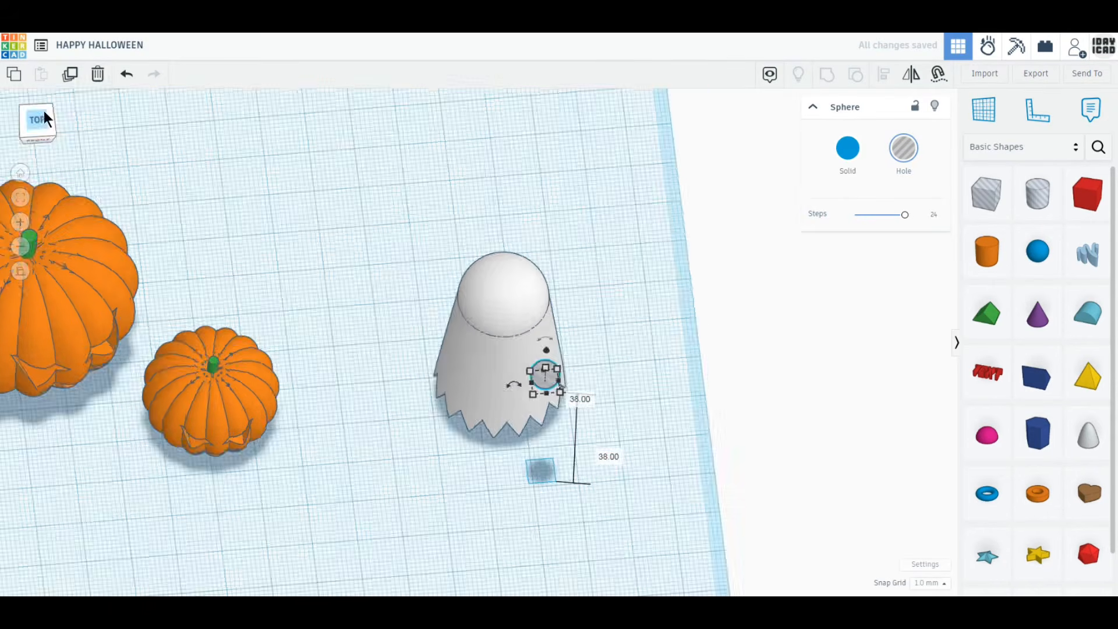
scroll(506, 466, up, 3)
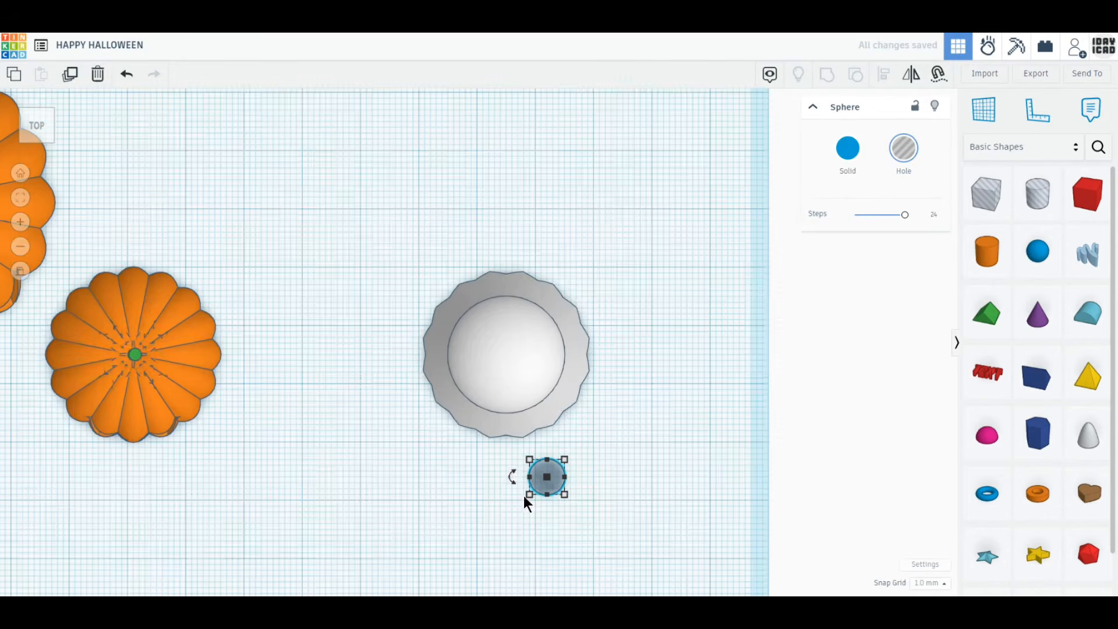
drag(542, 476, 518, 414)
Duplicate the eye hole for the second eye and group both with the ghost to cut the eye sockets.
click(74, 80)
right_drag(567, 504, 454, 280)
drag(388, 167, 615, 349)
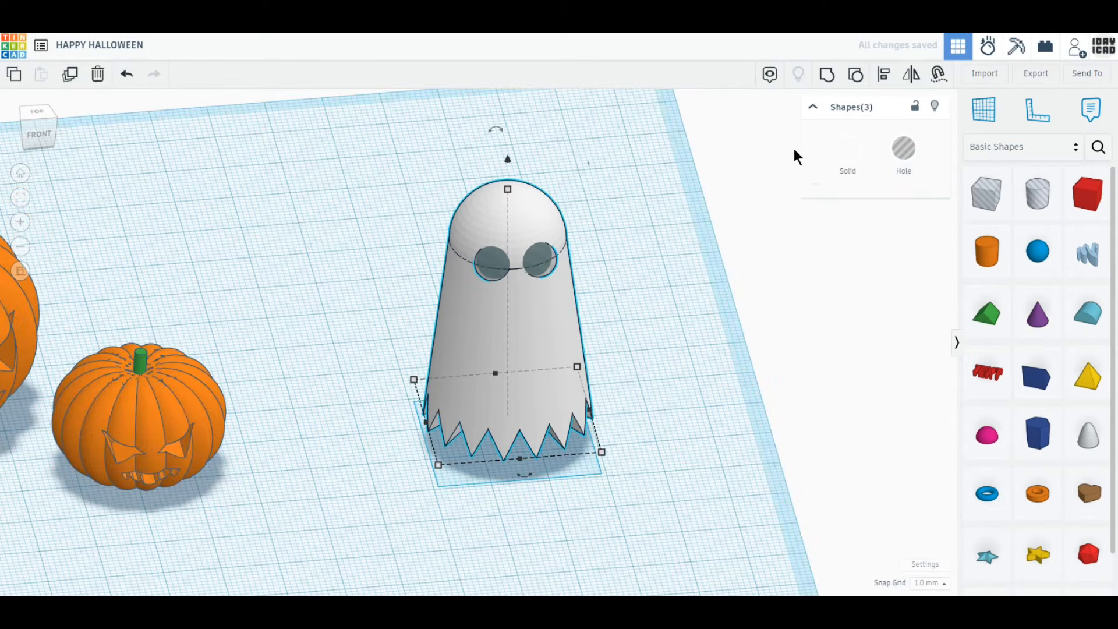
click(825, 79)
Tilt the ghost 6° sideways toward the pumpkins and lift it 12 mm so it floats above the workplane.
scroll(647, 279, down, 3)
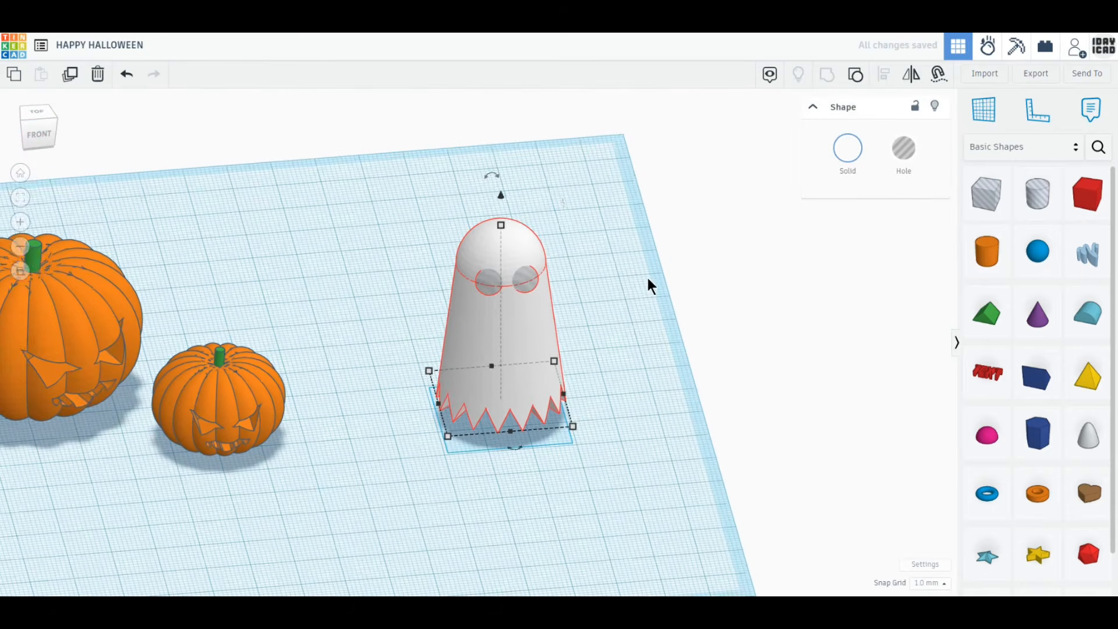
scroll(646, 275, down, 2)
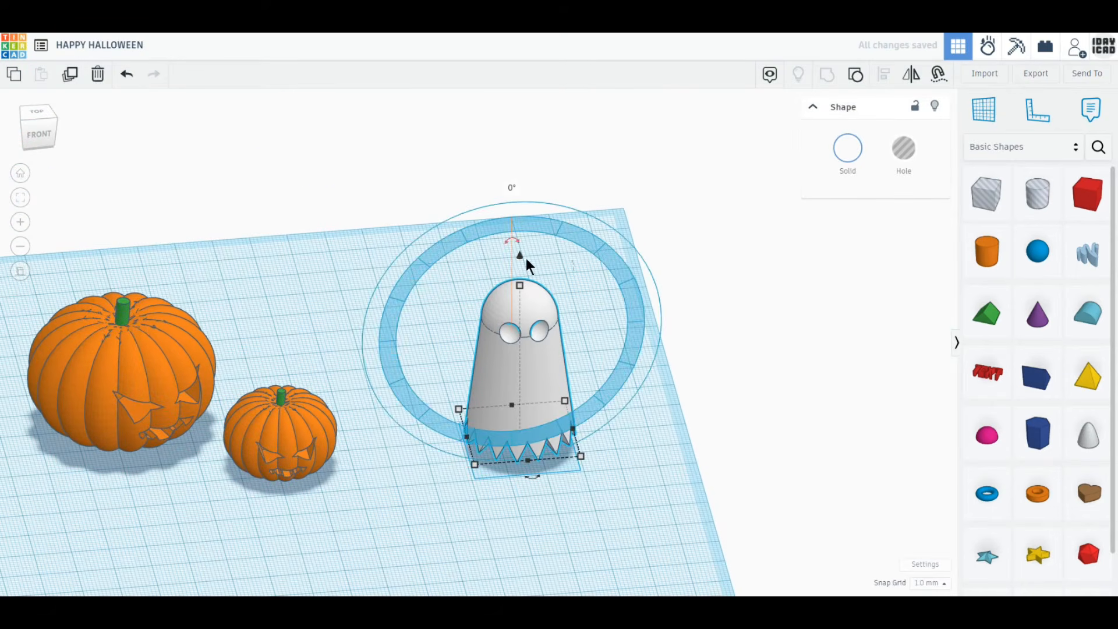
drag(511, 242, 498, 207)
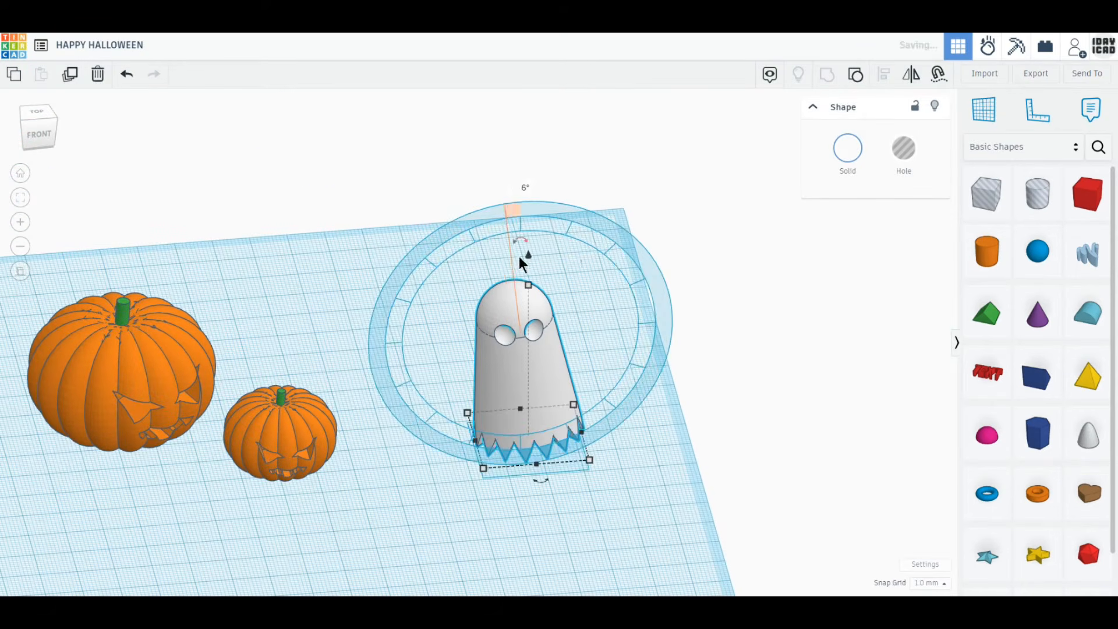
drag(529, 257, 528, 217)
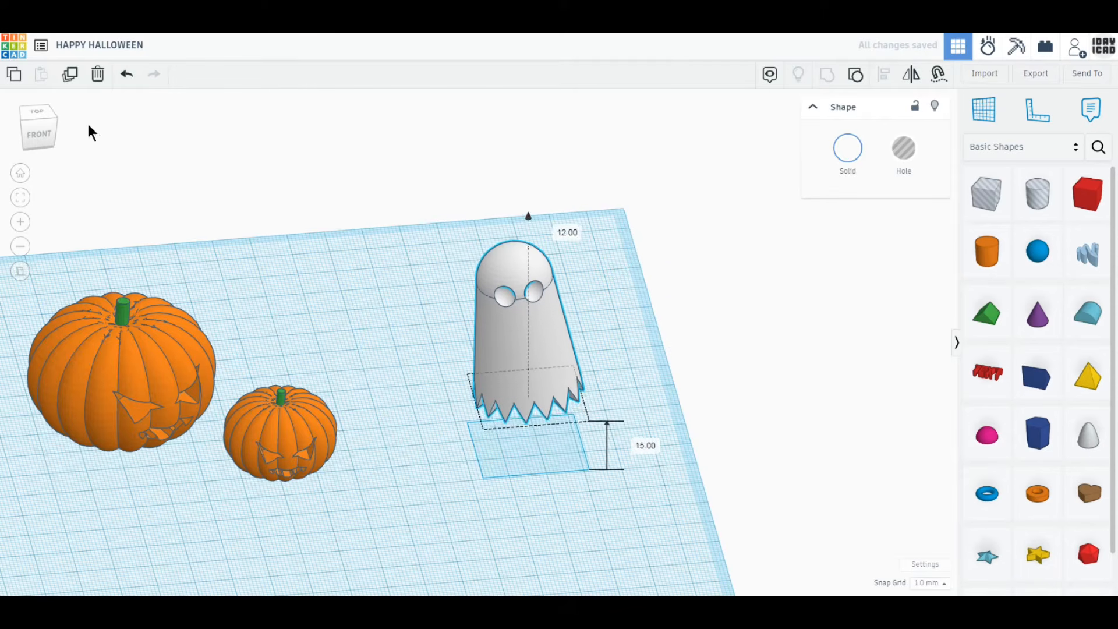
Duplicate the ghost, move the two apart with one behind the other, and scale up the rear ghost proportionally.
click(70, 74)
drag(498, 343, 452, 340)
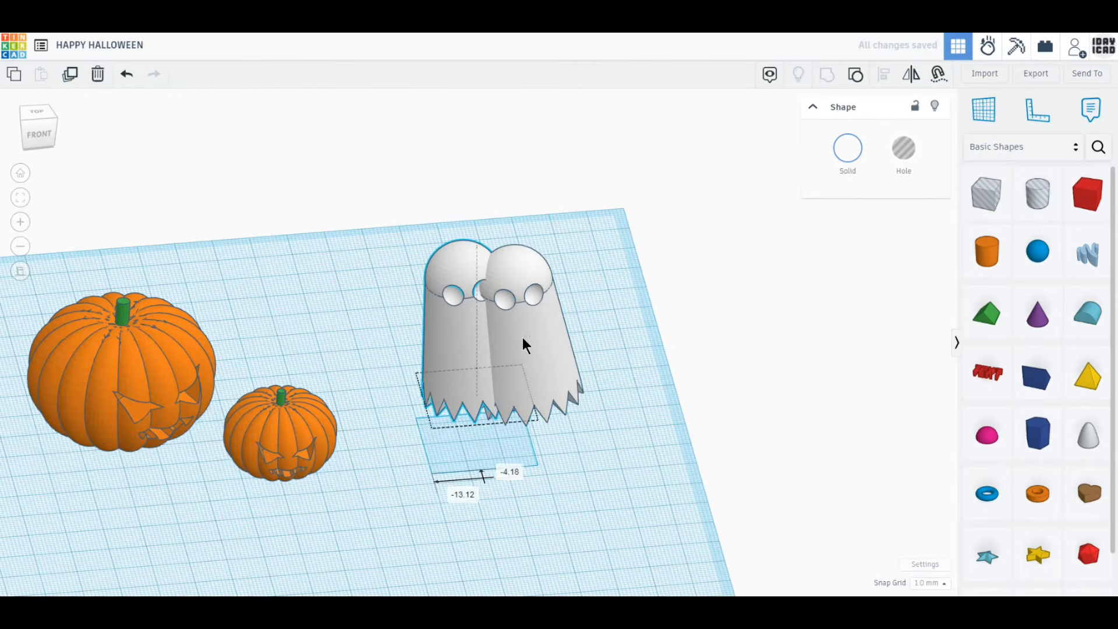
drag(522, 337, 574, 259)
shift+drag(559, 179, 557, 159)
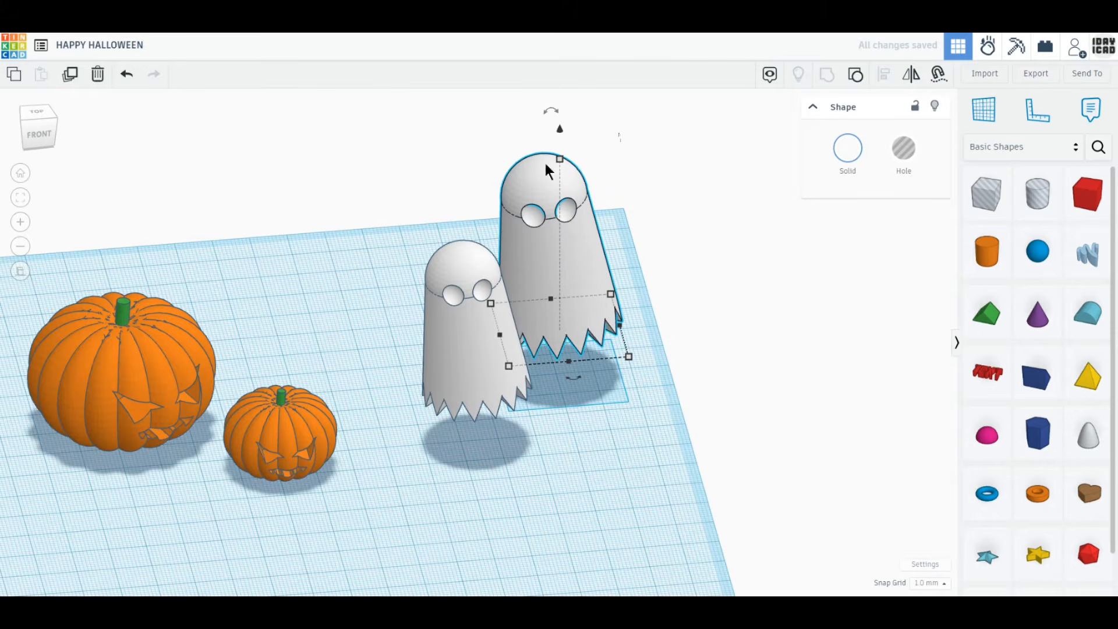
Turn the large rear ghost 22.5° to face the pumpkins and tilt it further toward them.
drag(567, 379, 549, 379)
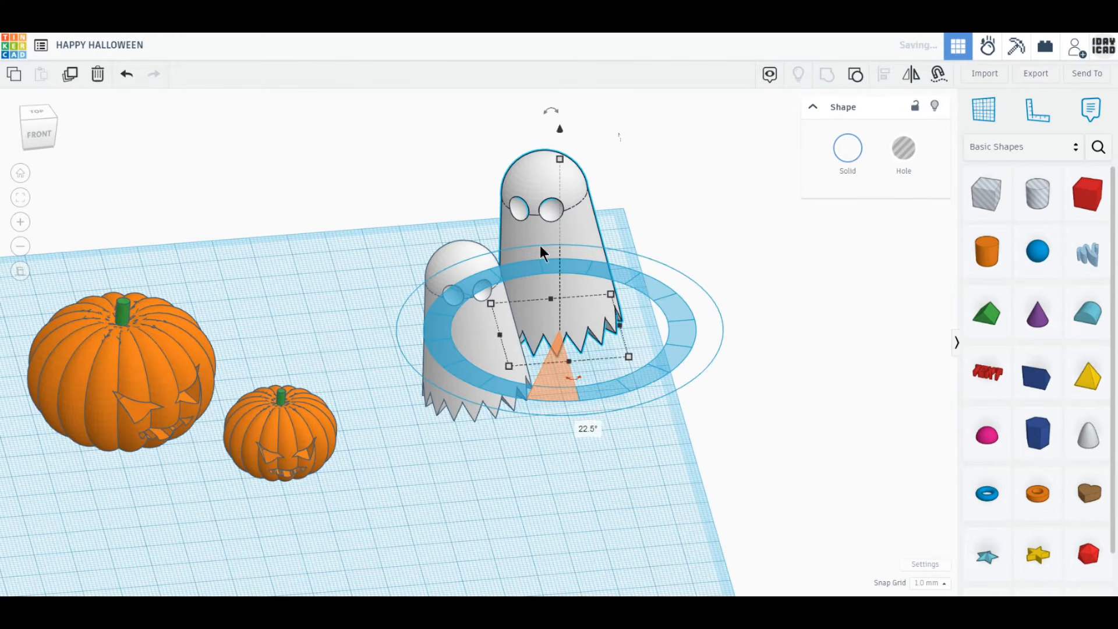
mouse_move(551, 112)
drag(531, 69, 530, 49)
Move both ghosts together sideways, closer to the pumpkins.
scroll(633, 476, down, 2)
click(630, 477)
middle_drag(572, 477, 581, 515)
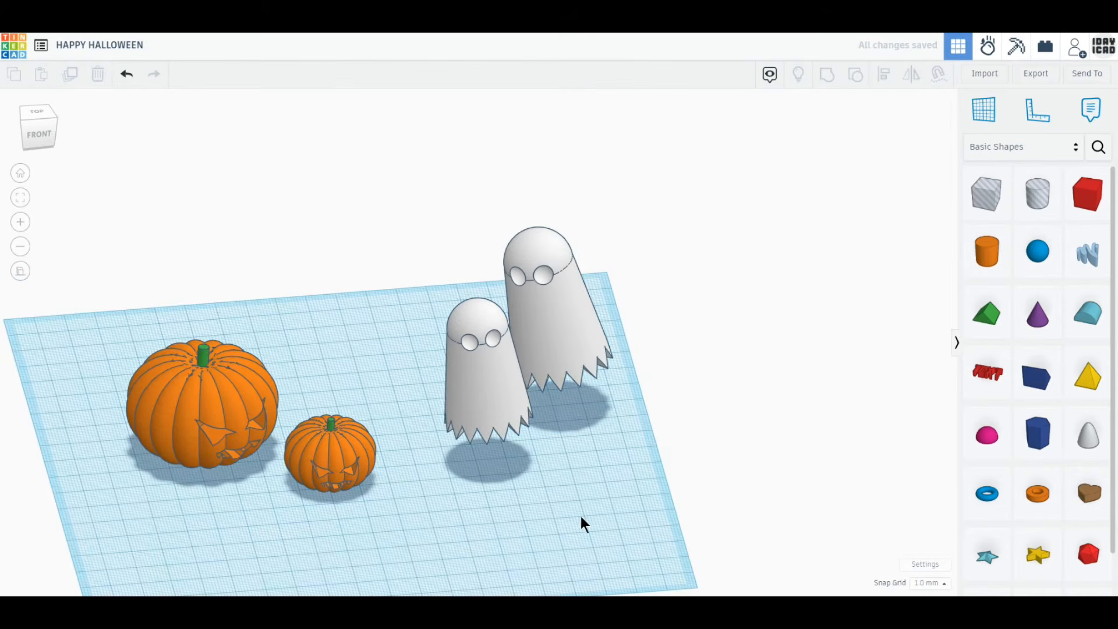
mouse_move(581, 516)
right_down()
mouse_move(538, 527)
mouse_move(574, 522)
right_up()
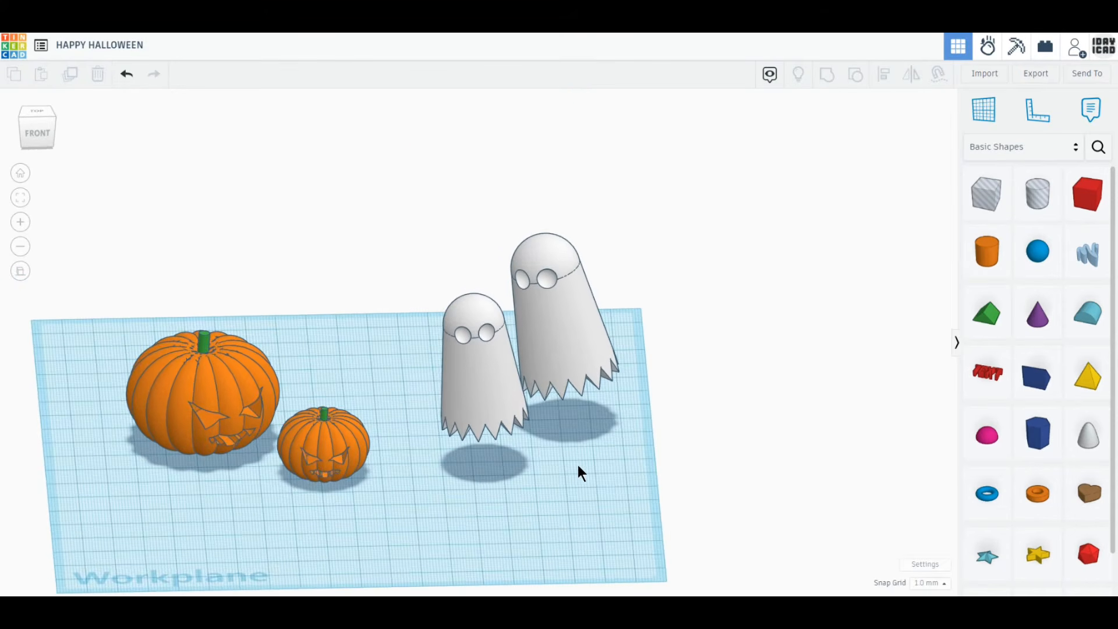
click(505, 408)
shift+click(558, 367)
drag(557, 366, 517, 362)
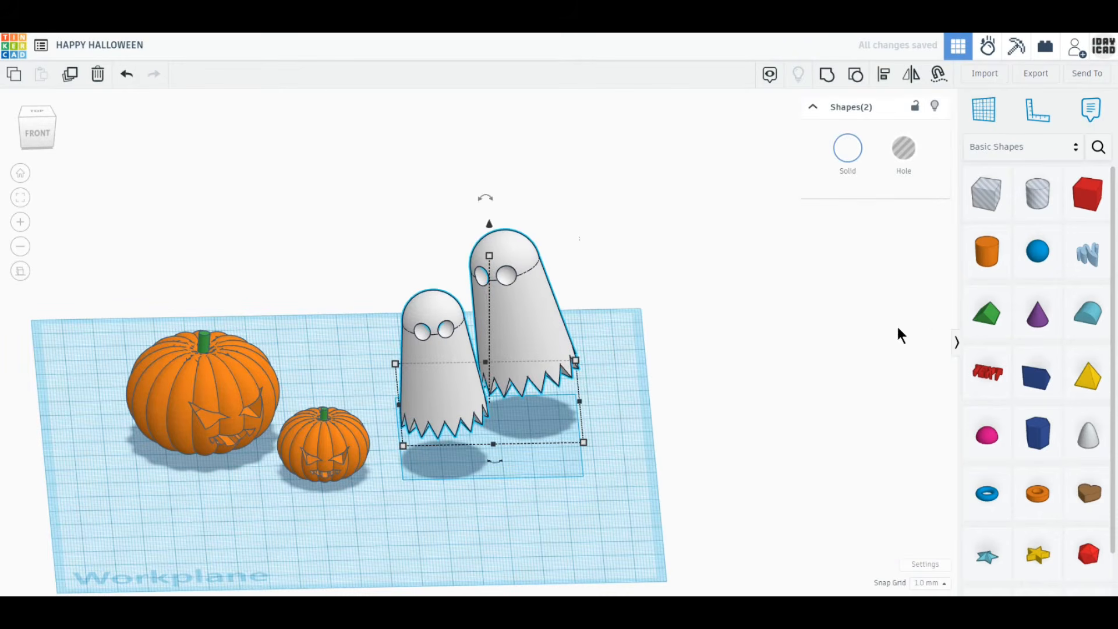
Place a wedge on the workplane in front of the ghosts and rotate it -90° so its triangular face points up.
click(975, 316)
click(1040, 382)
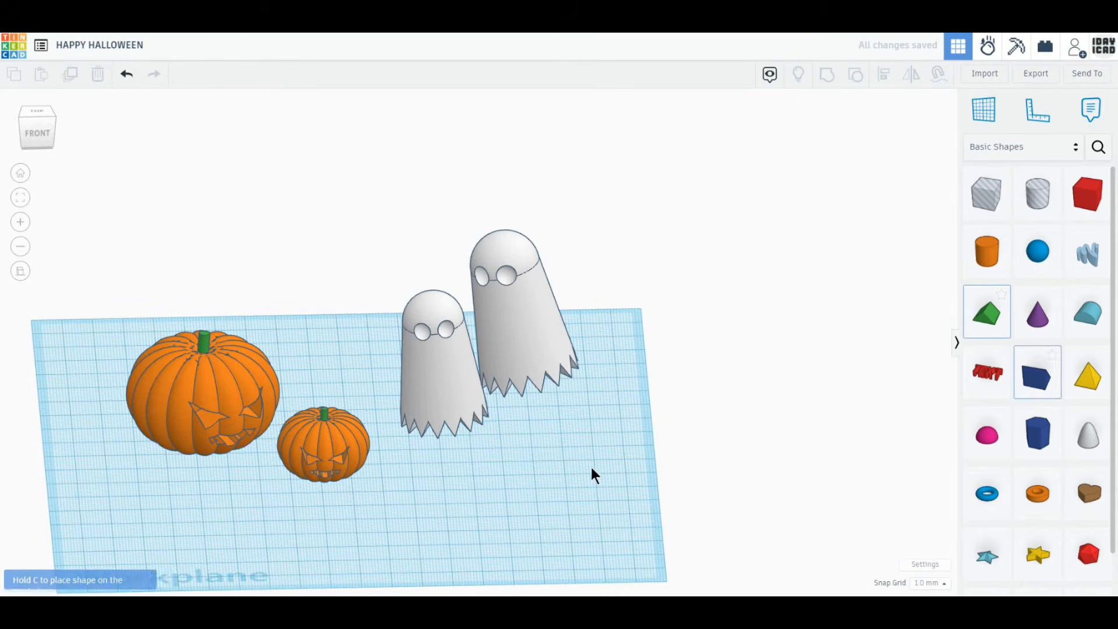
click(530, 488)
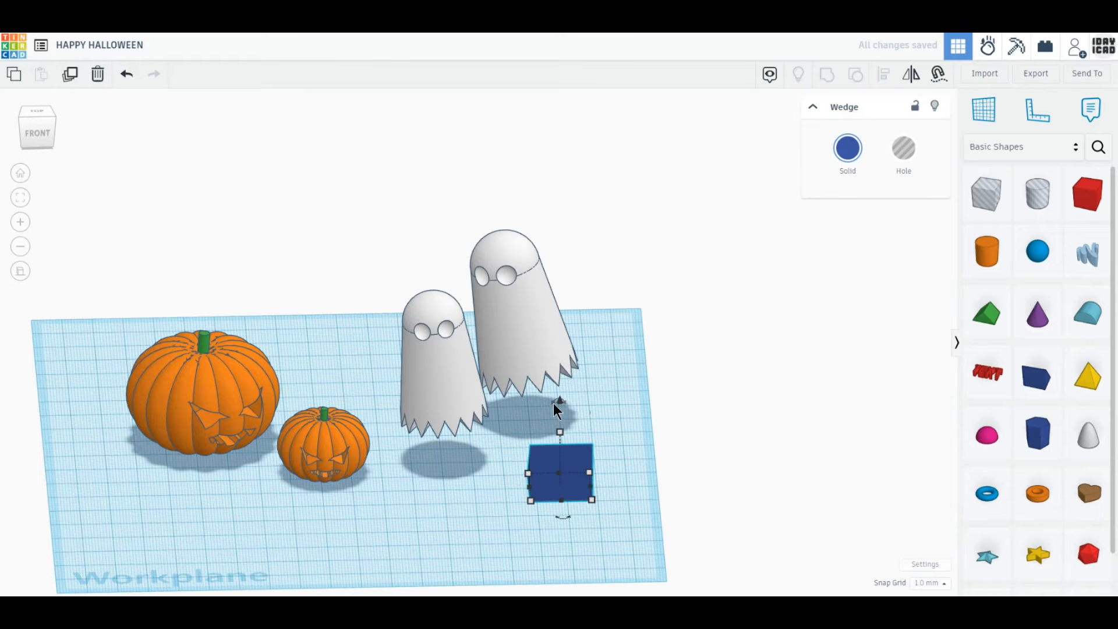
drag(553, 403, 599, 444)
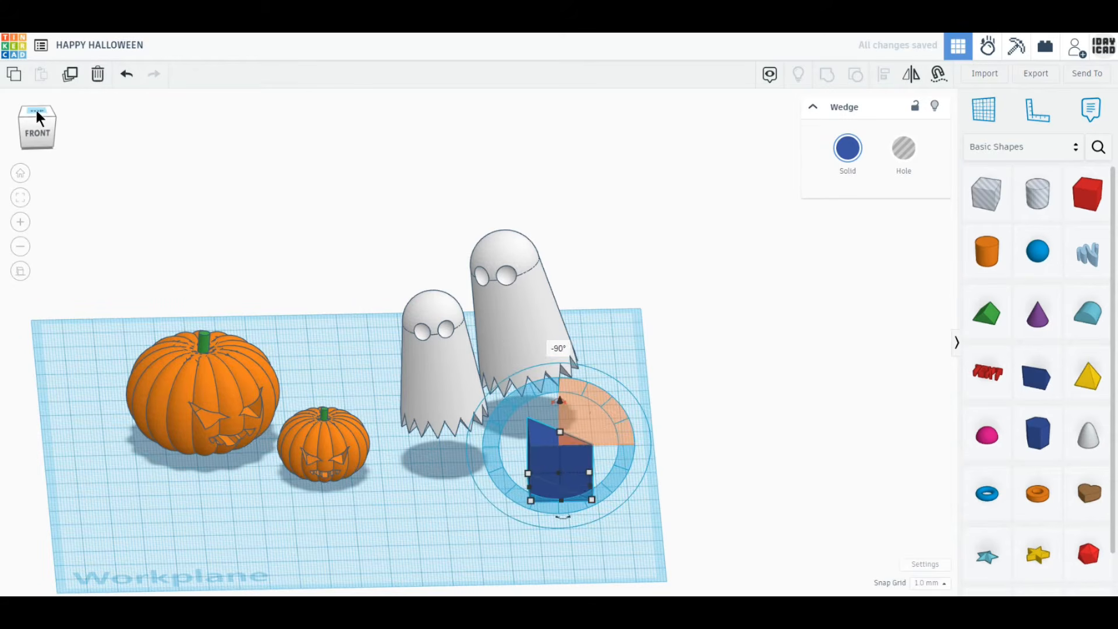
Move the wedge to the empty area in front of the ghosts and shrink its footprint to 8 by 8 mm.
click(36, 111)
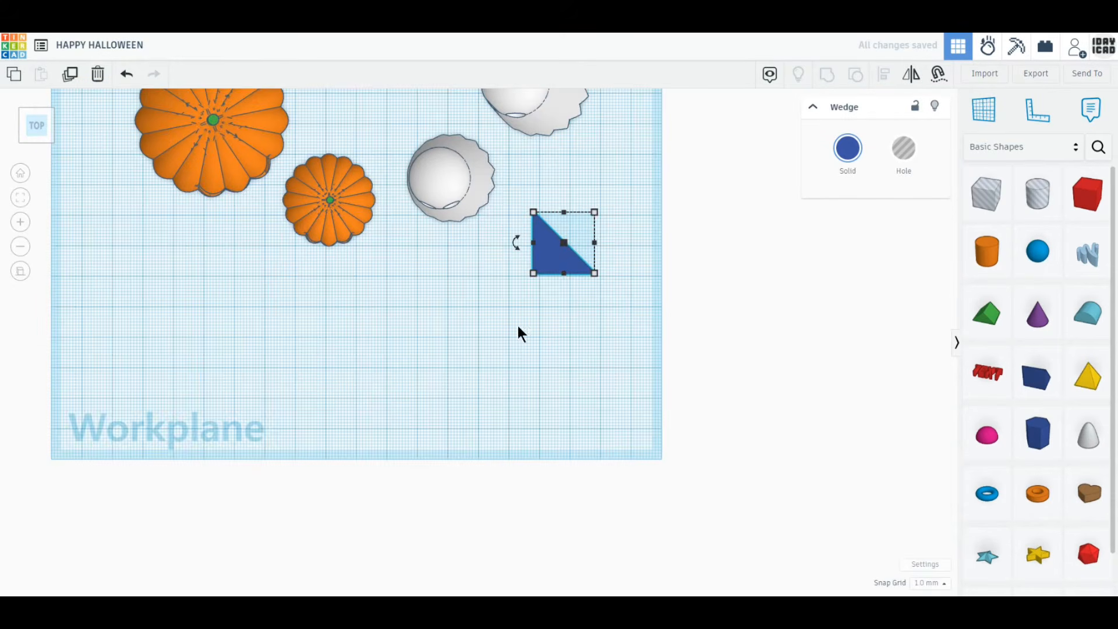
drag(562, 262, 509, 311)
scroll(491, 407, up, 5)
scroll(507, 333, up, 2)
drag(581, 237, 529, 282)
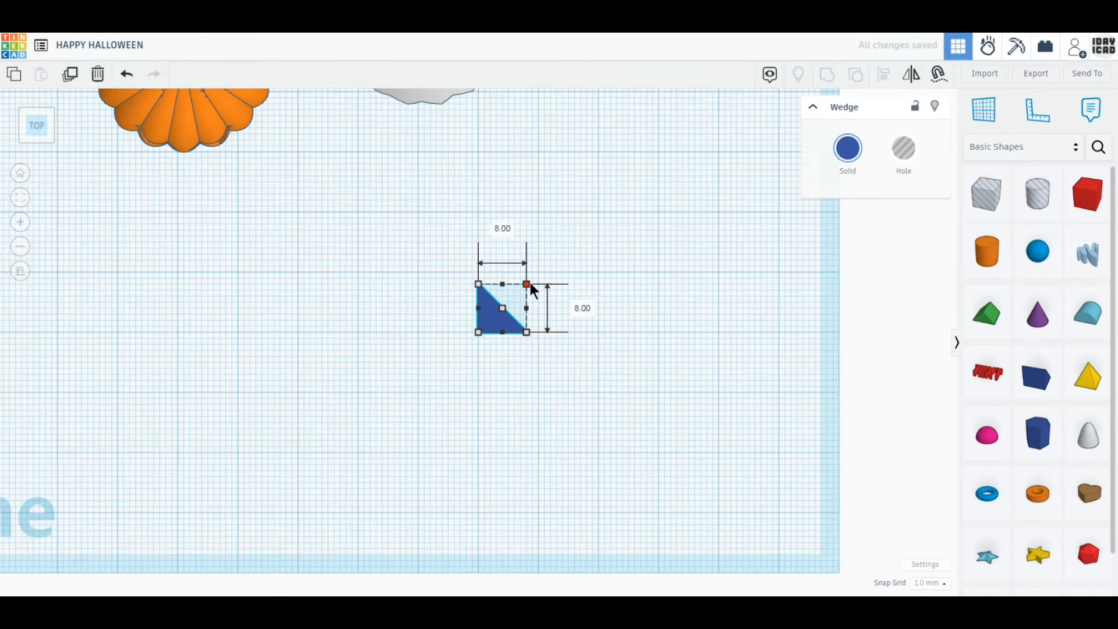
Duplicate the small wedge, mirror the copy left to right and shift it -2 mm sideways to form a head with two pointed ears.
drag(495, 323, 511, 326)
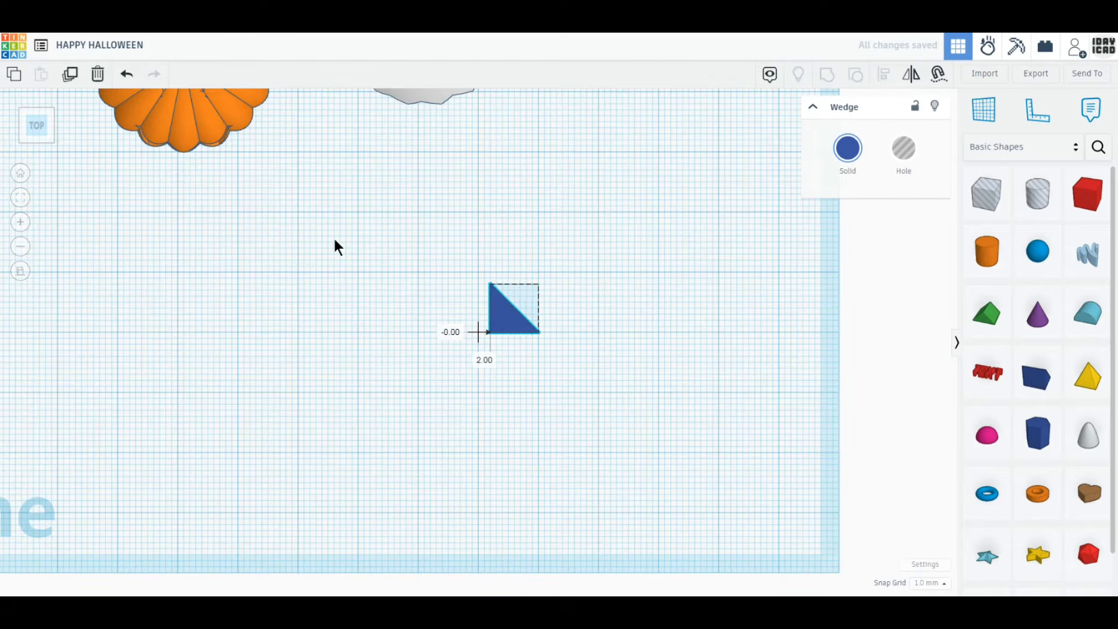
click(150, 175)
click(524, 327)
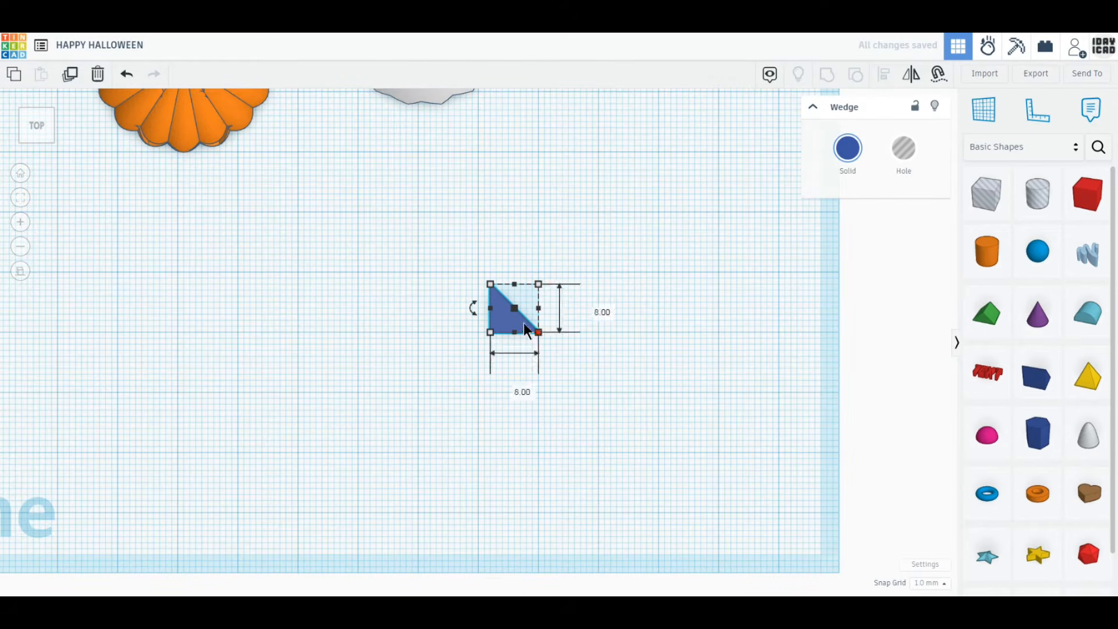
click(909, 78)
click(514, 346)
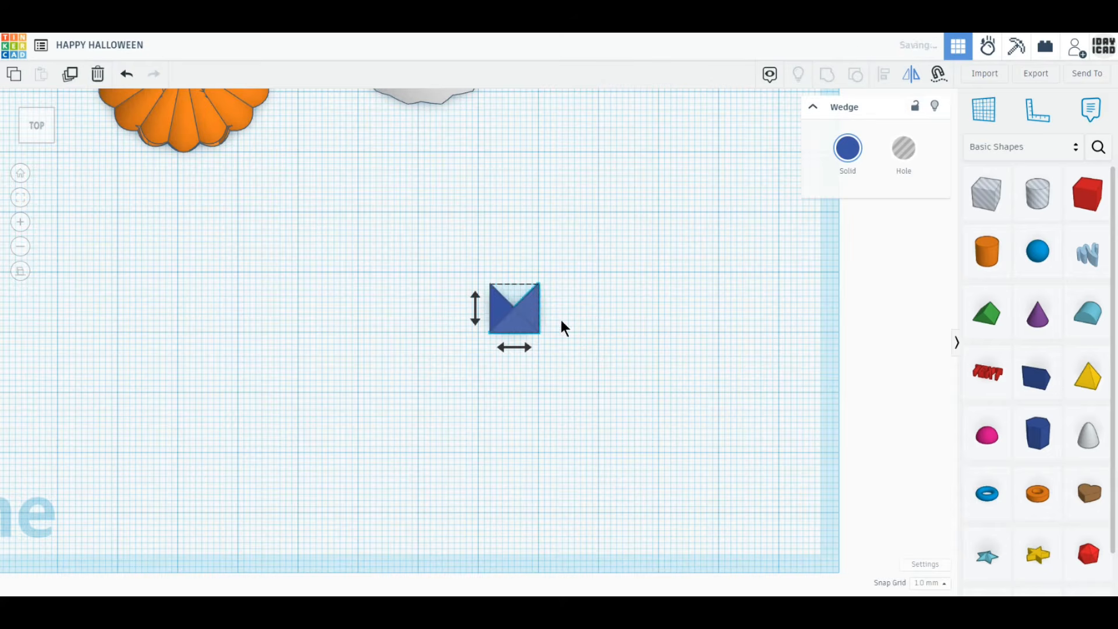
click(533, 315)
drag(538, 308, 537, 312)
key(Left)
key(Left)
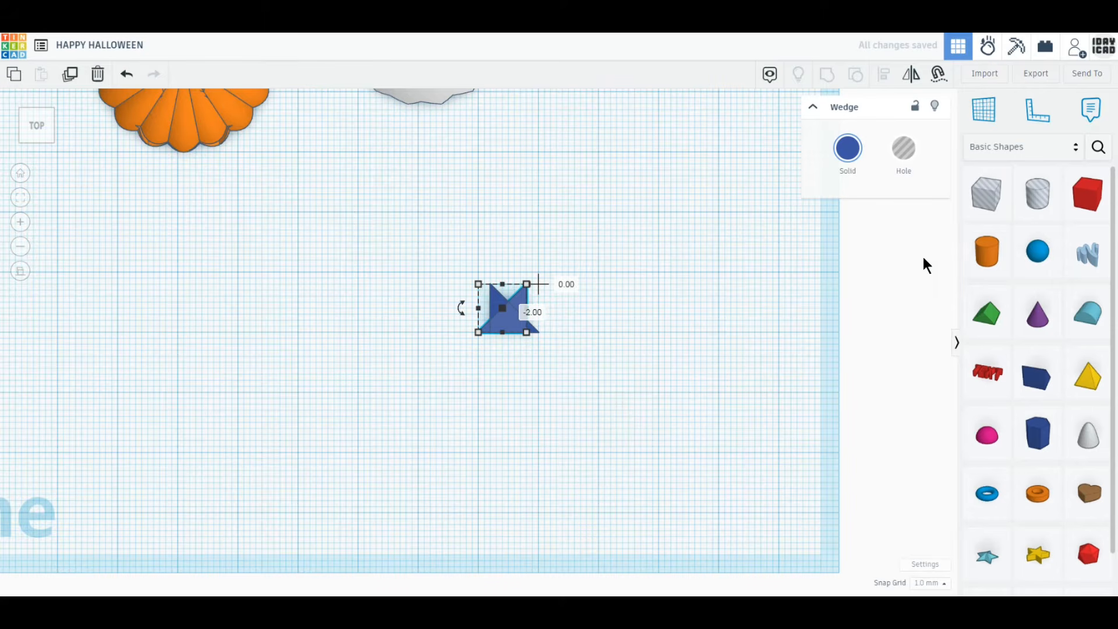
Add a round roof beside the head, stand it with its half-round face up and set its height above the workplane to 0.
drag(1087, 313, 618, 345)
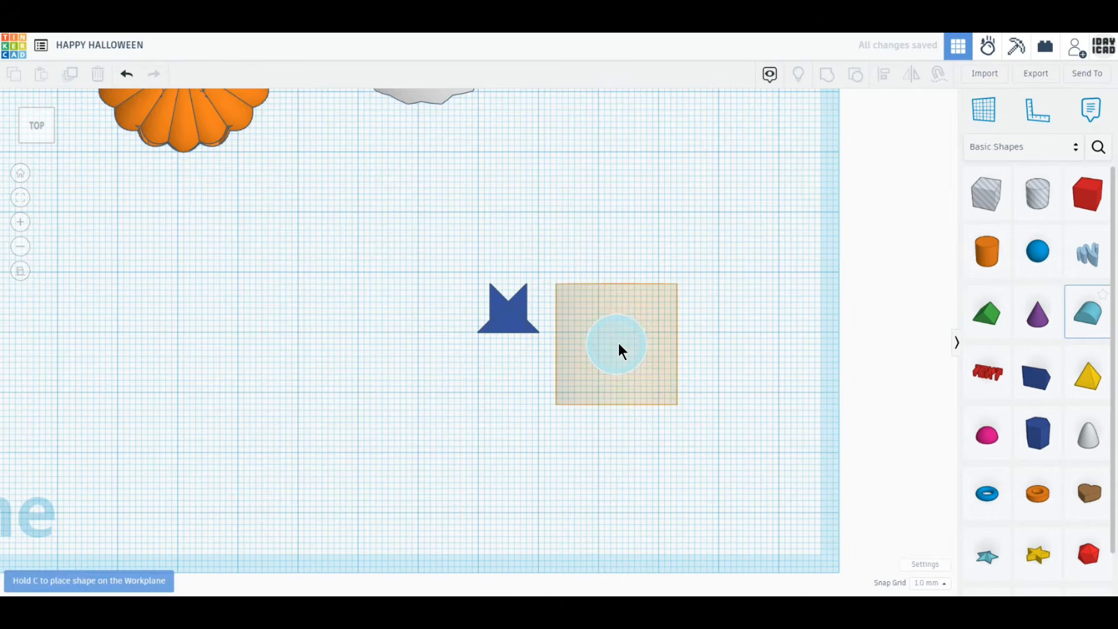
mouse_move(619, 345)
right_down()
mouse_move(690, 420)
mouse_move(771, 378)
mouse_move(610, 349)
right_up()
drag(610, 349, 569, 330)
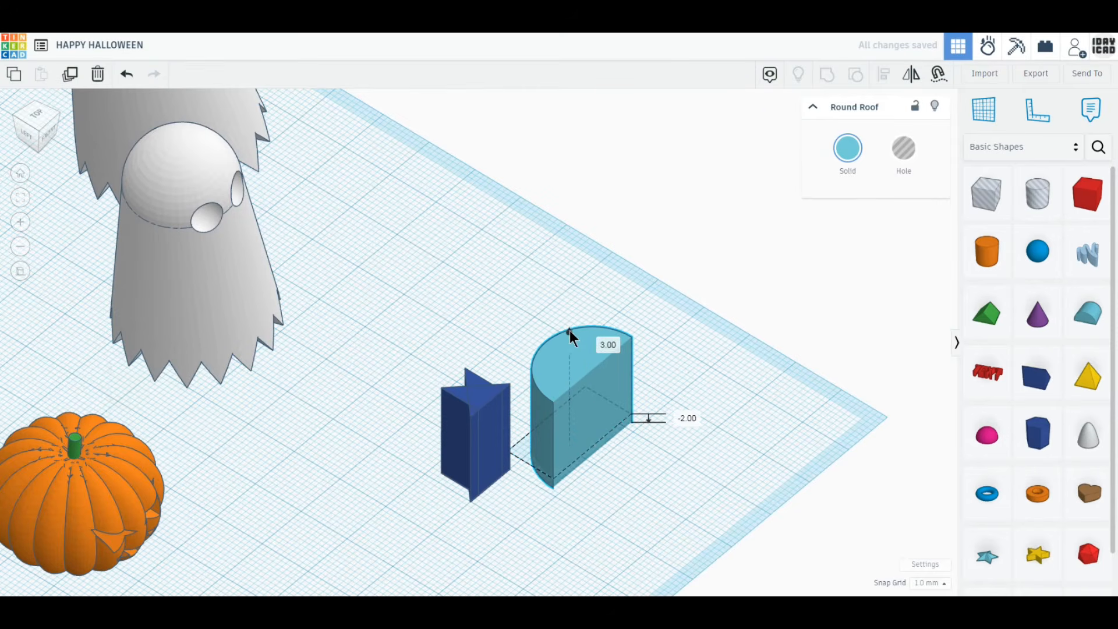
click(687, 415)
text(0)
key(Return)
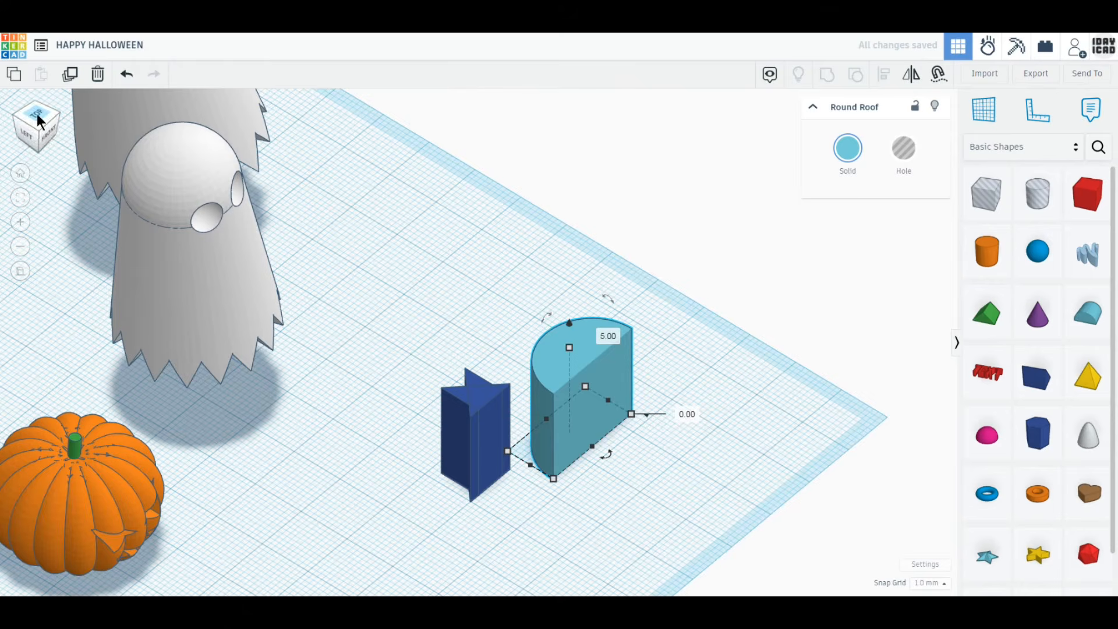
Butt the round roof against the head's base, flatten it into a shallow arc and place a duplicate 30 mm away on the other side.
click(35, 116)
click(32, 120)
click(30, 114)
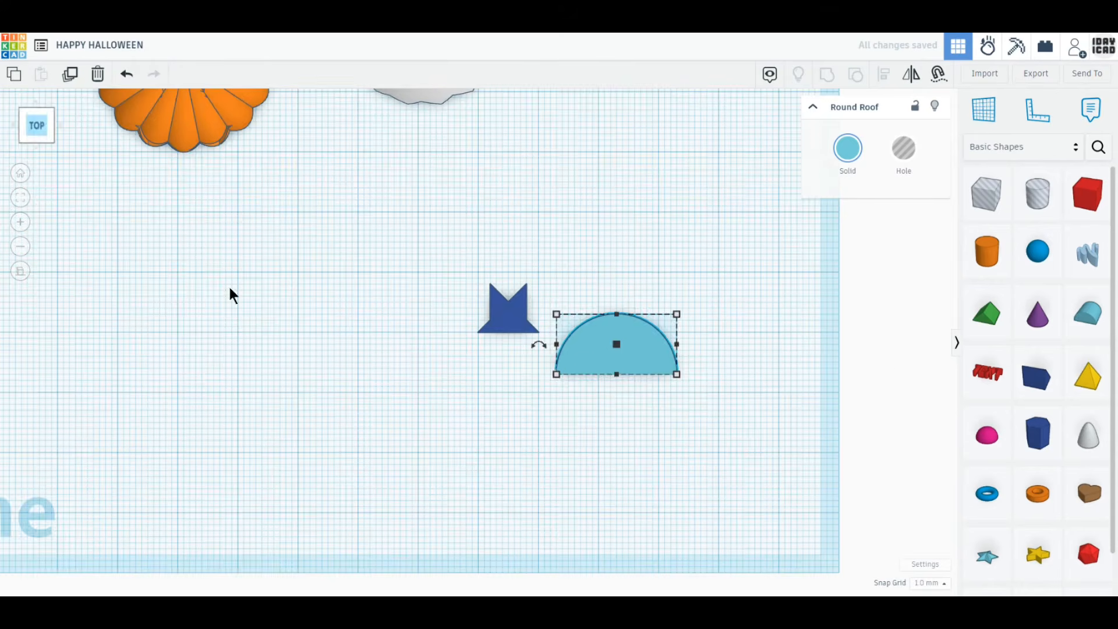
drag(585, 330, 575, 322)
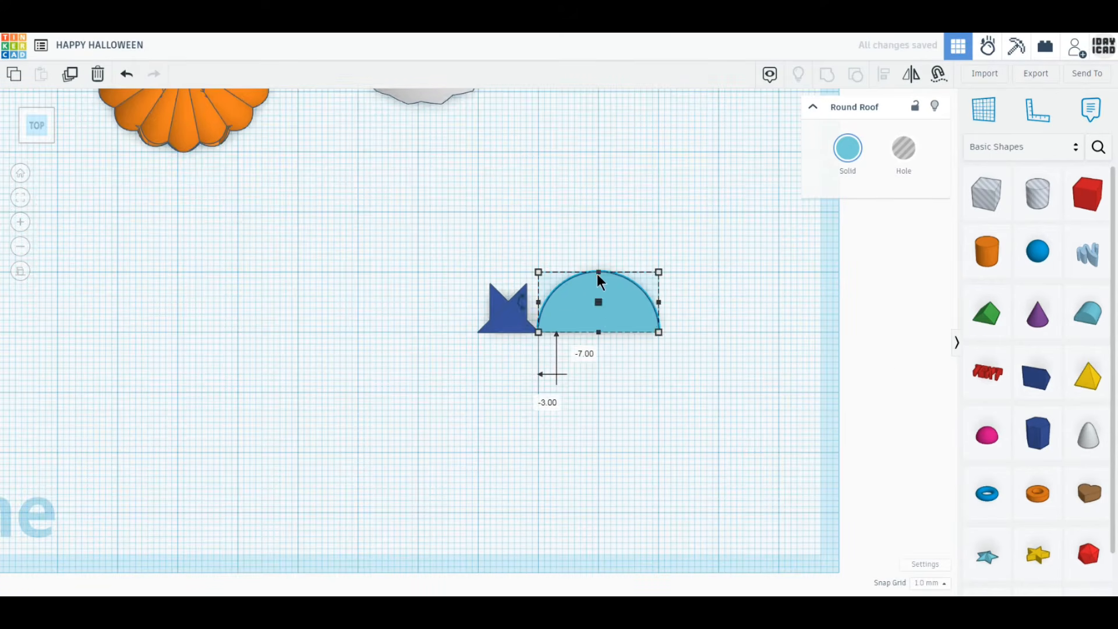
drag(596, 273, 442, 326)
click(72, 75)
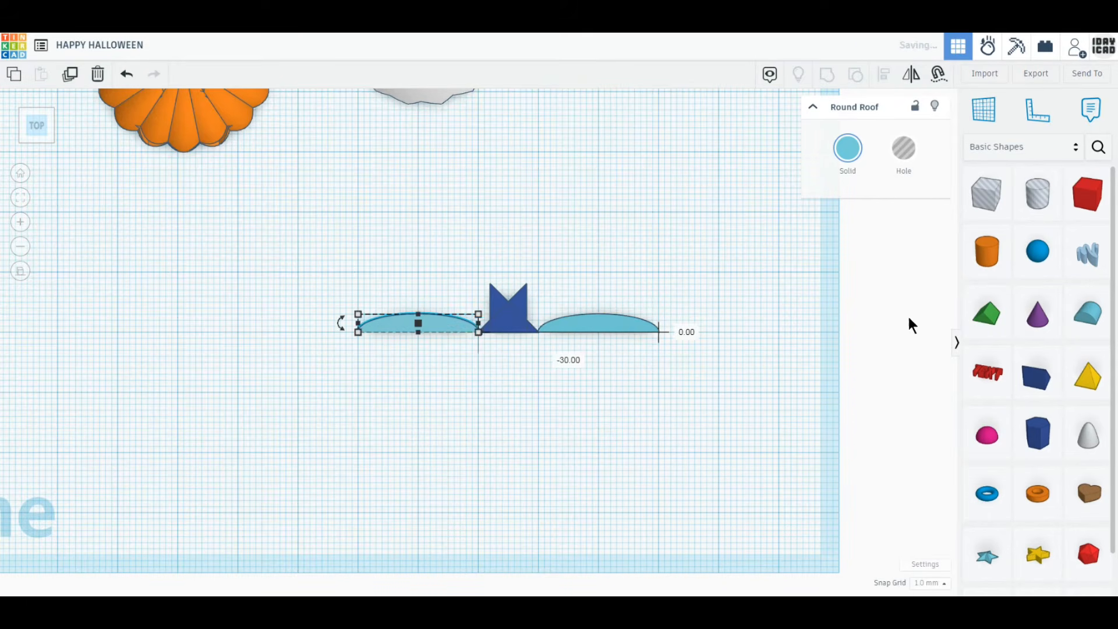
Add another wedge below the arcs, turn its triangular face up and rotate it 90° so its straight edge faces the head.
drag(1002, 392, 574, 428)
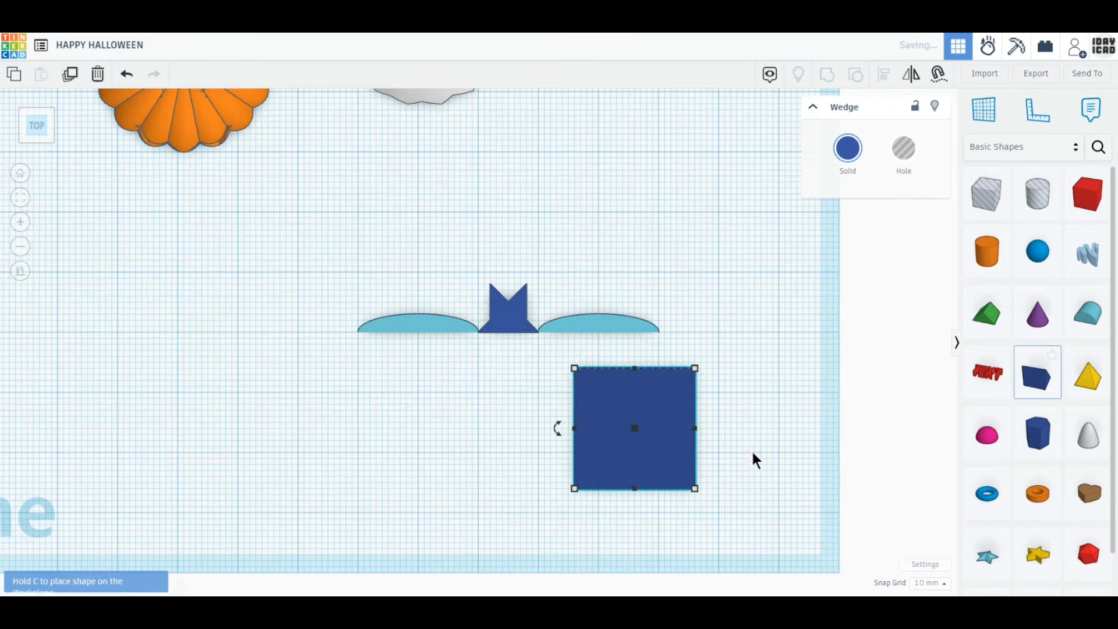
right_drag(751, 458, 638, 408)
drag(637, 407, 697, 522)
middle_drag(751, 385, 751, 285)
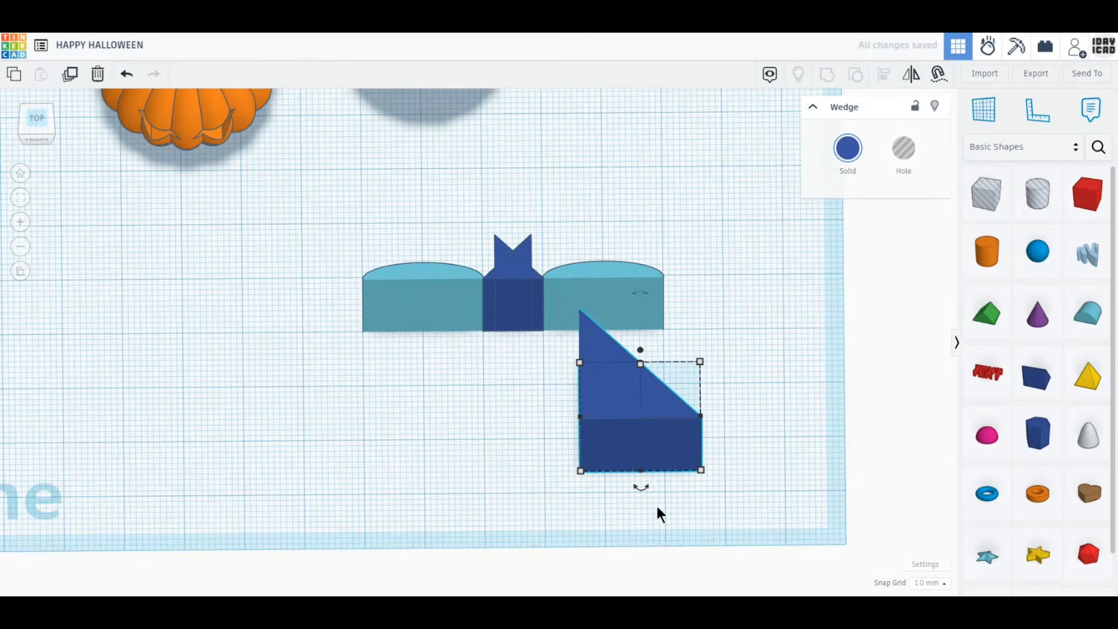
drag(639, 490, 145, 193)
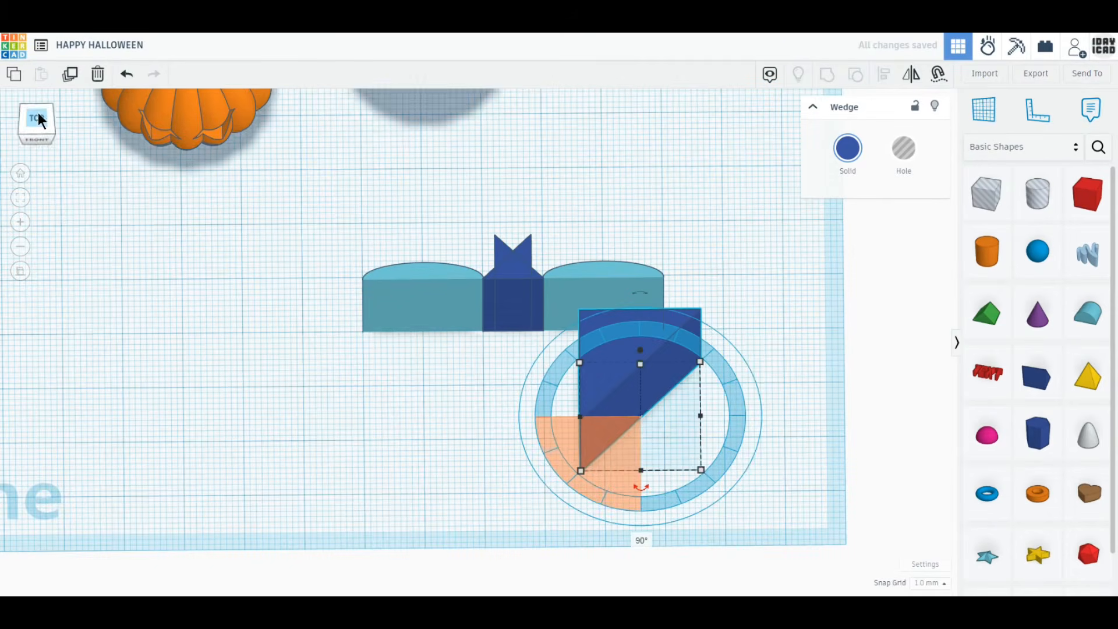
click(35, 117)
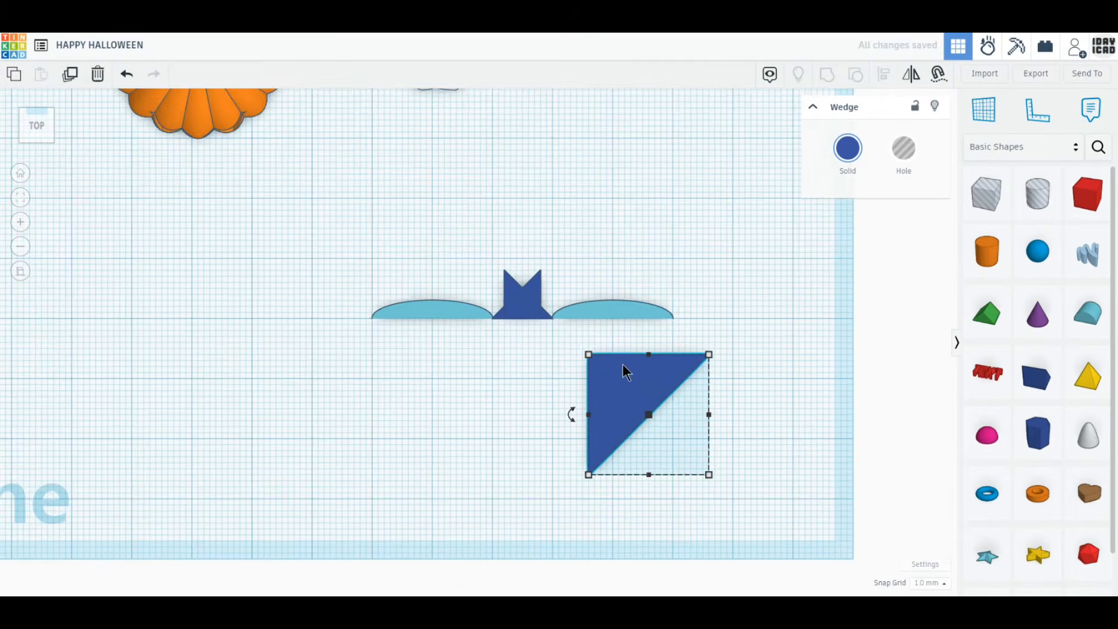
Fit the large wedge under one arc, widen it to 25 mm toward the head's centreline and flip a duplicate to the other side.
drag(624, 370, 614, 351)
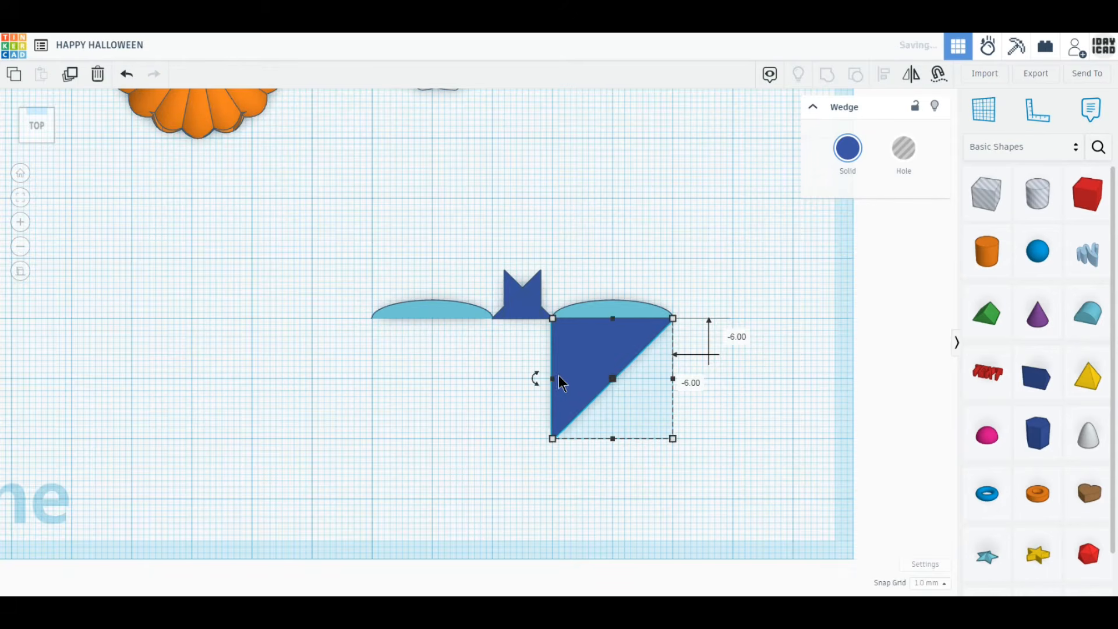
drag(552, 379, 523, 379)
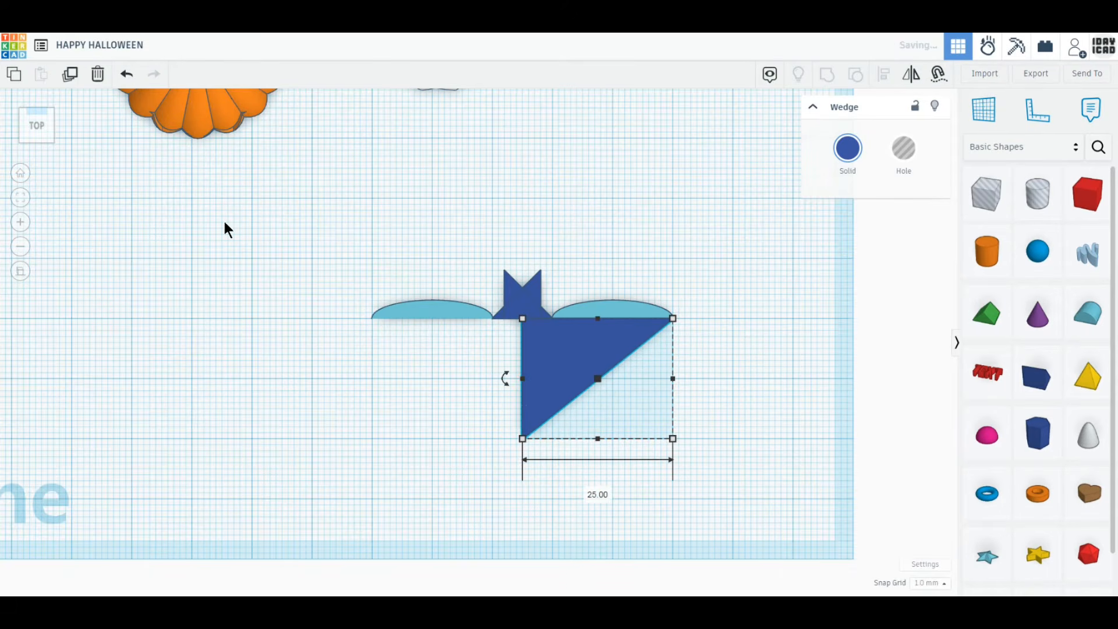
click(70, 74)
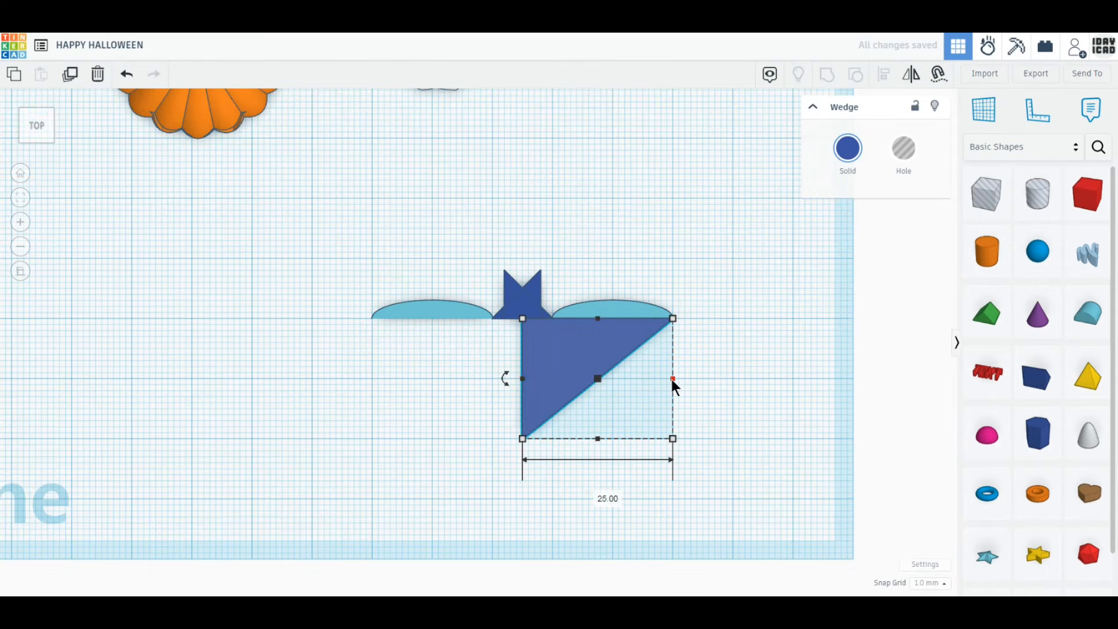
drag(673, 379, 372, 372)
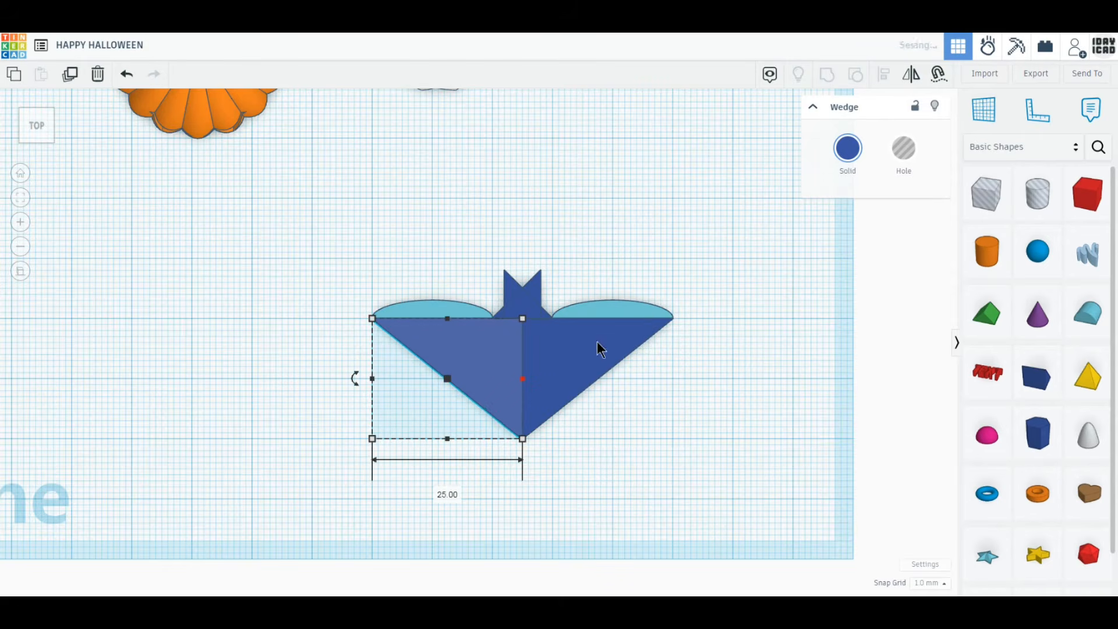
Duplicate one arc to the body's lower tip, turn it into a hole and resize it to 10 by 7 mm.
click(646, 311)
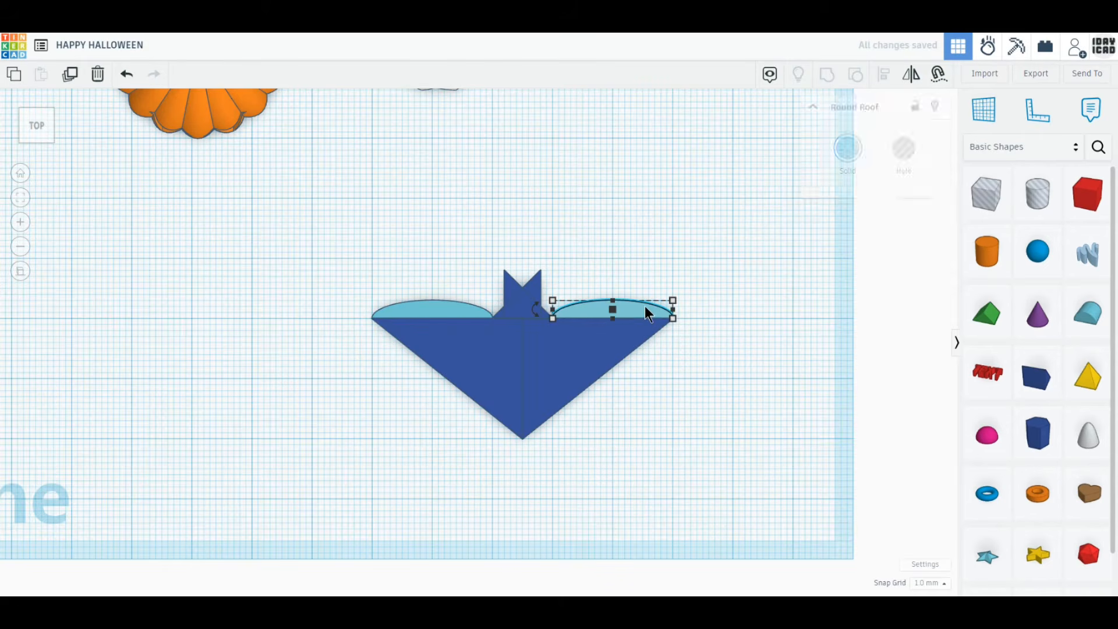
click(71, 75)
drag(589, 307, 566, 423)
drag(558, 431, 557, 431)
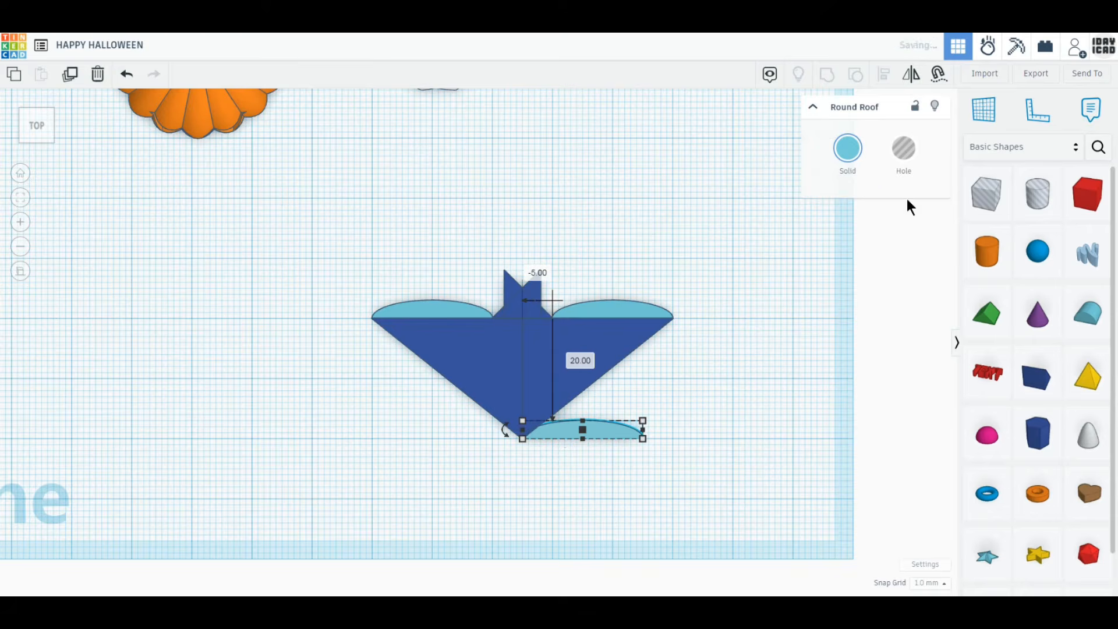
click(904, 148)
scroll(595, 499, up, 2)
scroll(624, 501, up, 2)
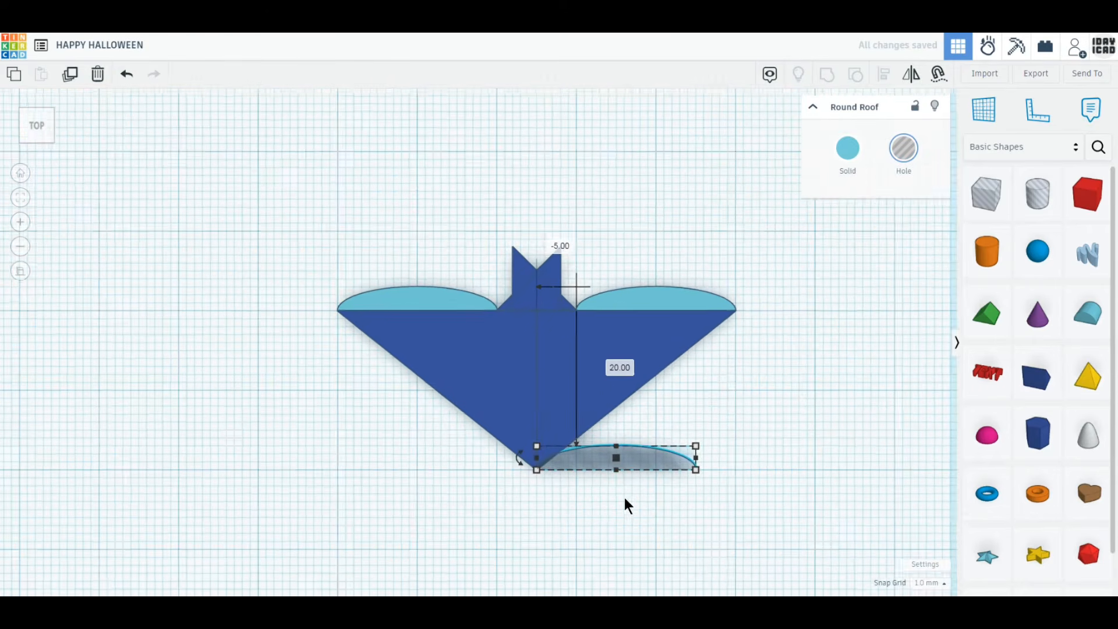
drag(732, 463, 639, 426)
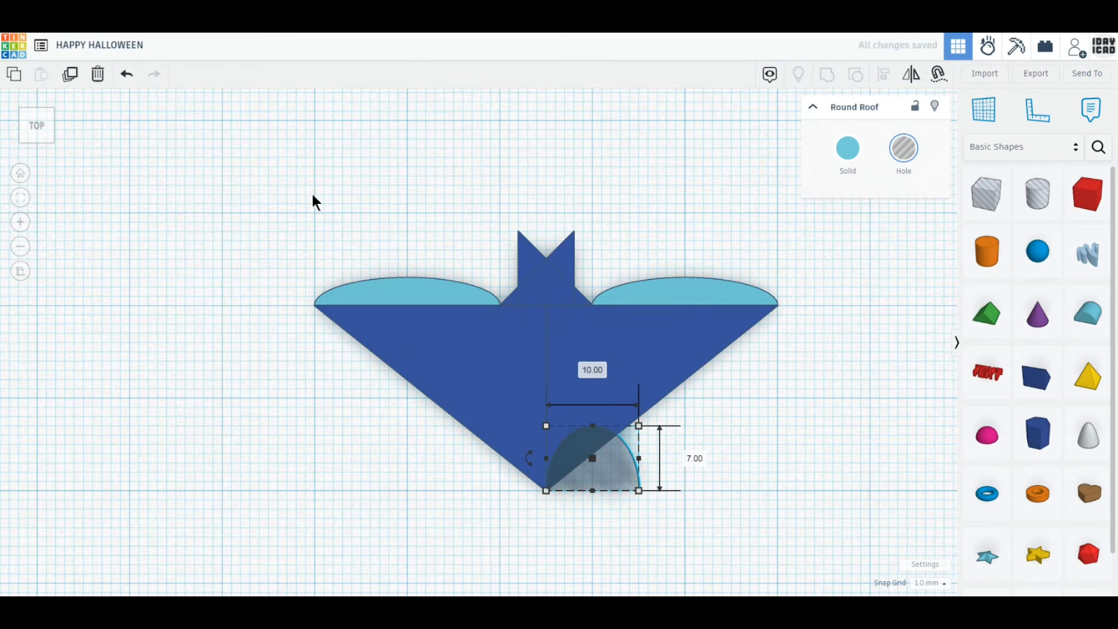
click(70, 74)
drag(567, 480, 634, 454)
click(127, 73)
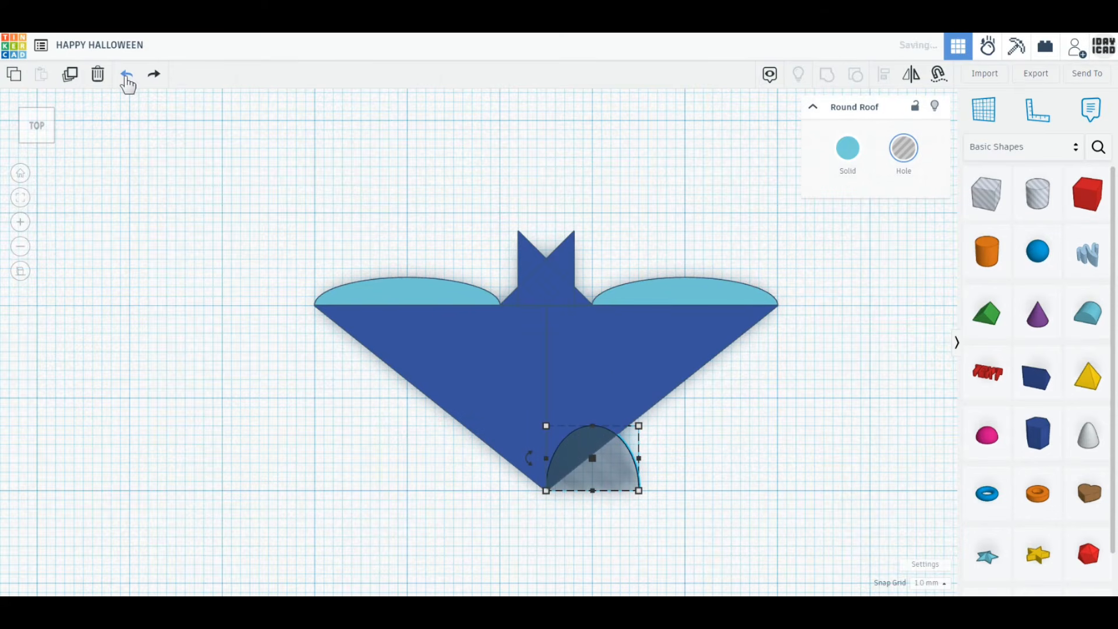
Duplicate the half-round hole 7 mm outward and 5 mm up along the wing's slanted edge, and repeat it for a third hole.
click(67, 86)
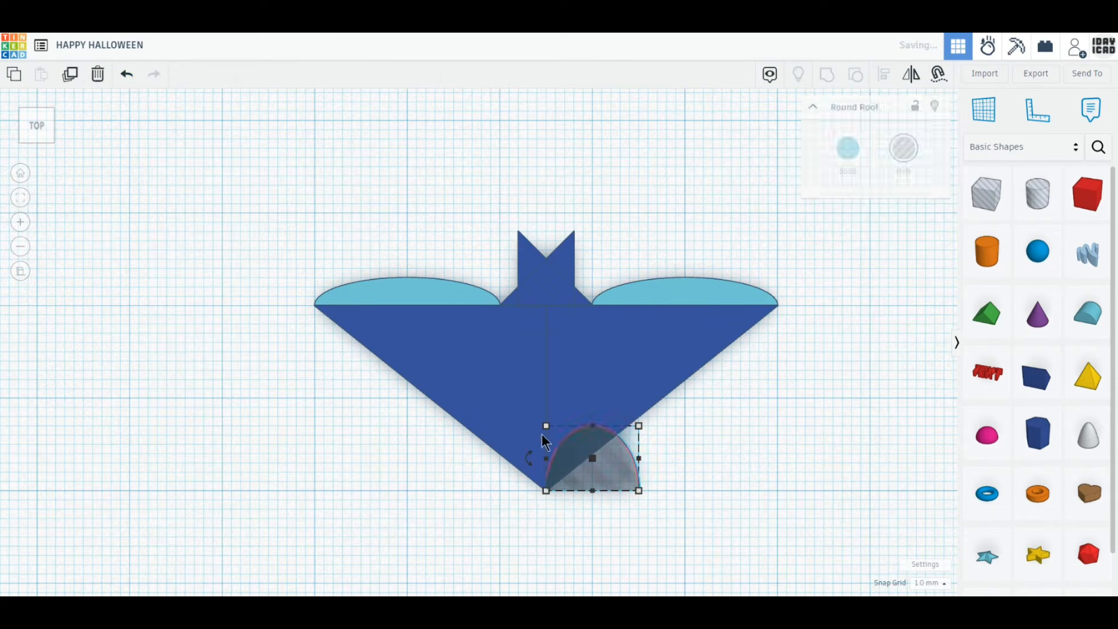
drag(632, 483, 680, 431)
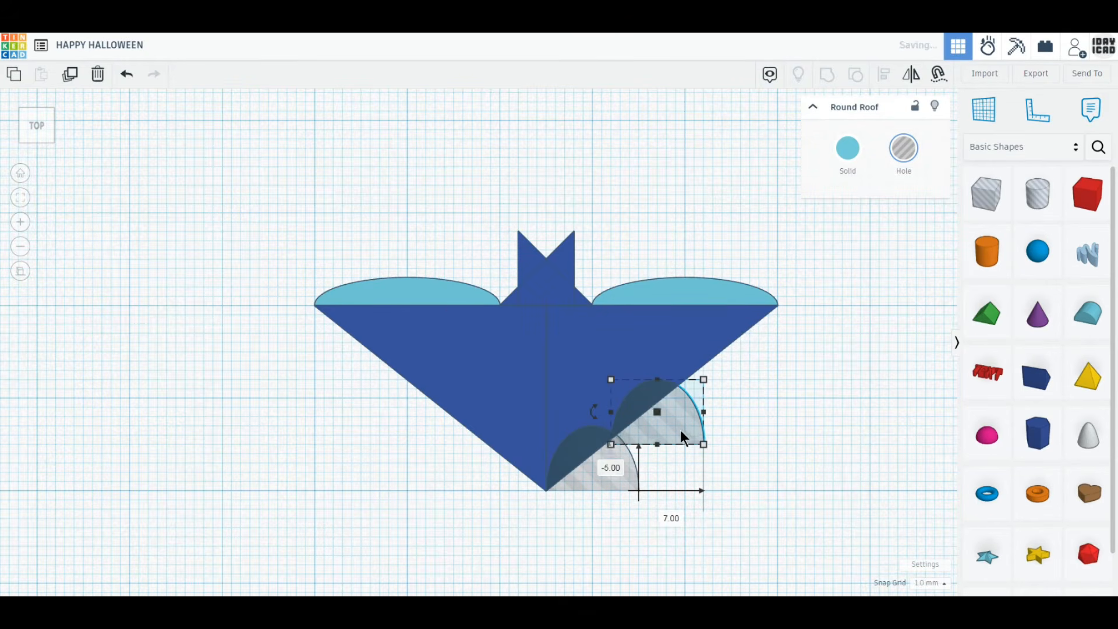
click(71, 74)
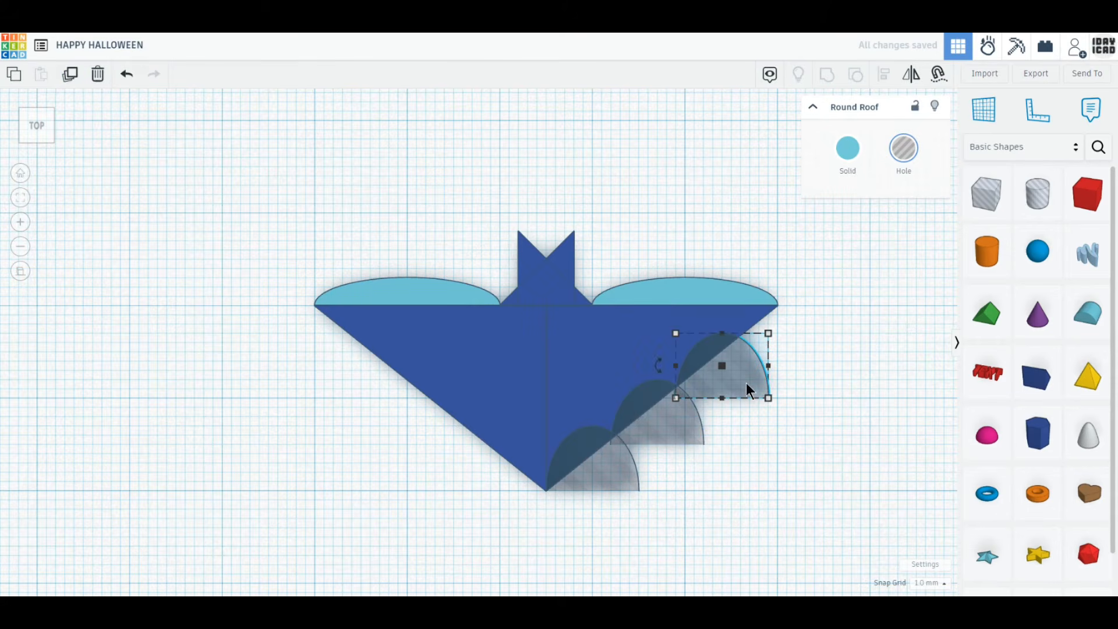
Enlarge the outermost hole to 20 mm wide, reaching the wing tip's level, and slightly enlarge the middle hole to meet it.
drag(769, 335, 872, 305)
drag(677, 353, 686, 355)
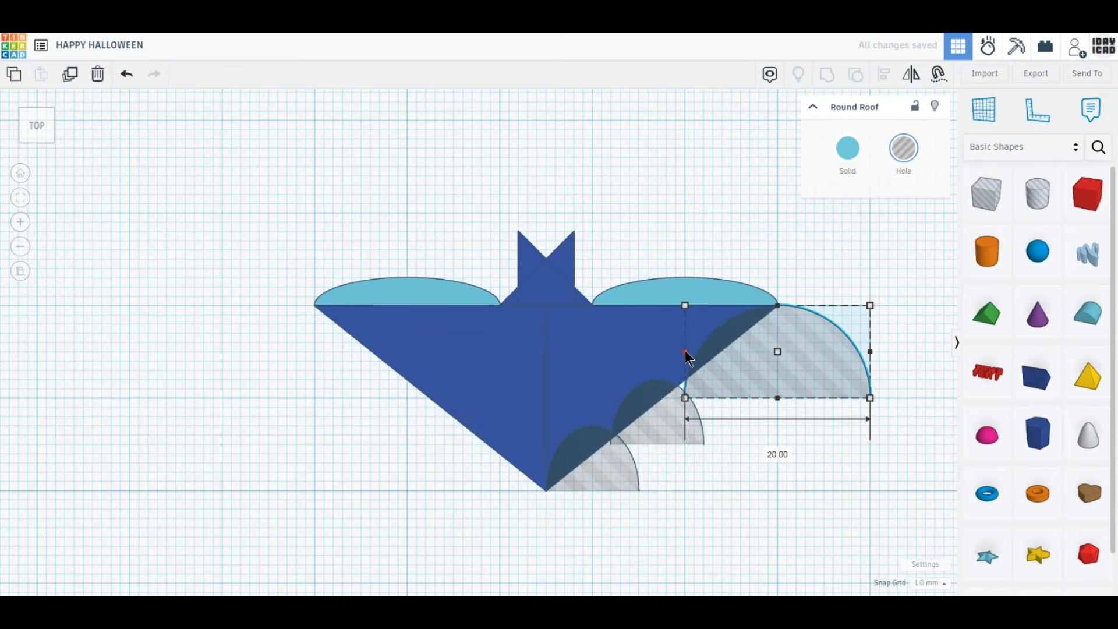
click(659, 385)
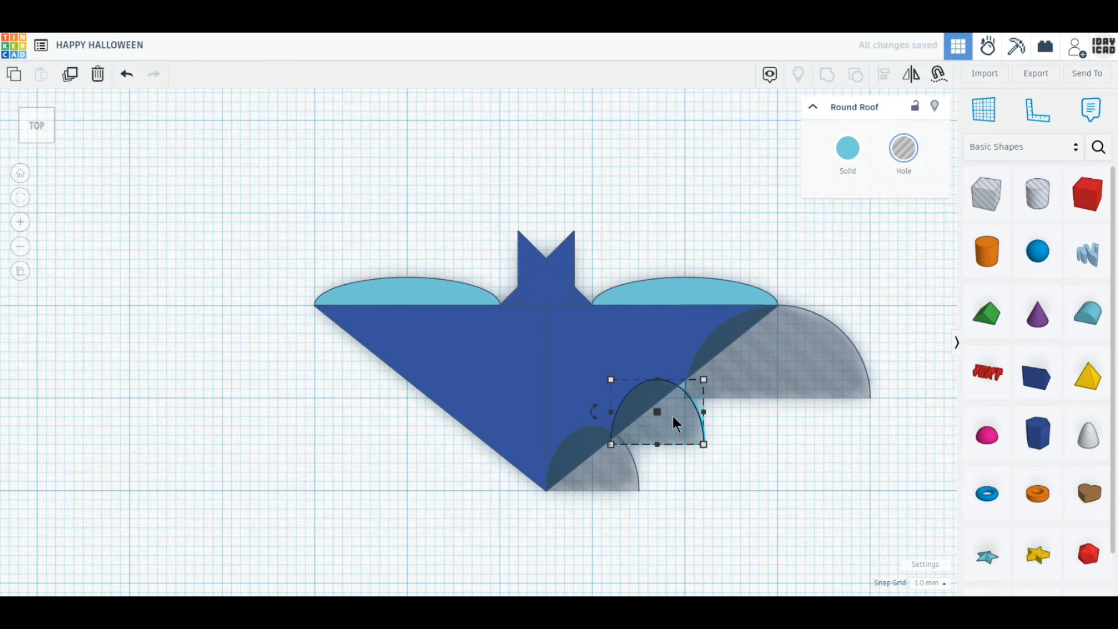
mouse_move(673, 418)
mouse_down()
mouse_move(687, 413)
mouse_move(673, 424)
mouse_up()
drag(705, 377, 712, 372)
Duplicate the three half-round holes together, mirror the copies left to right and move them -35 mm onto the opposite wing.
drag(781, 515, 588, 355)
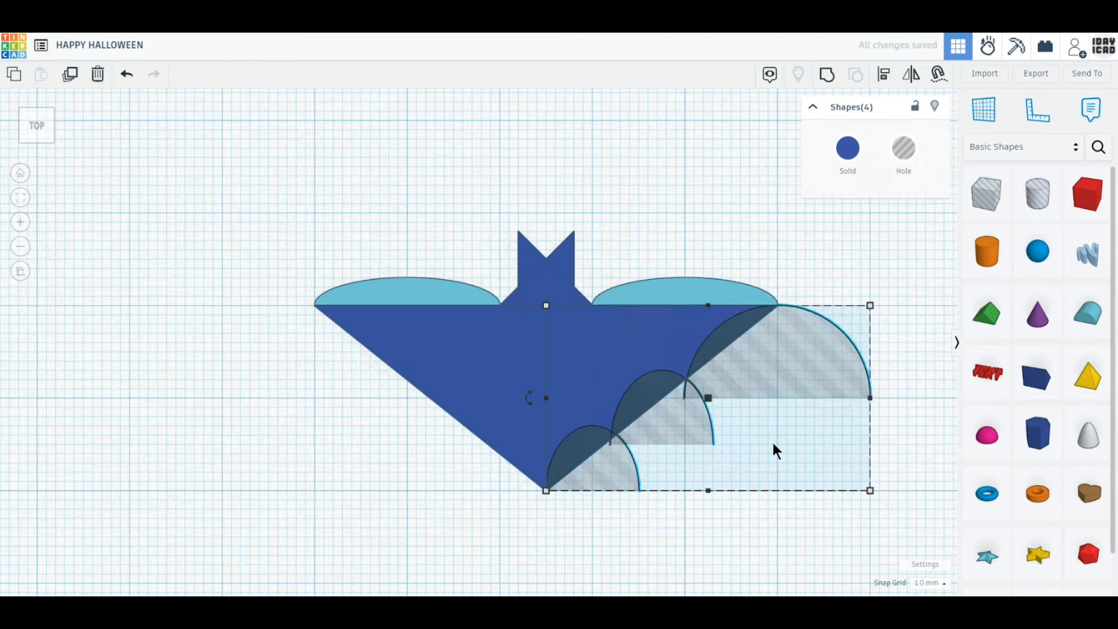
click(70, 74)
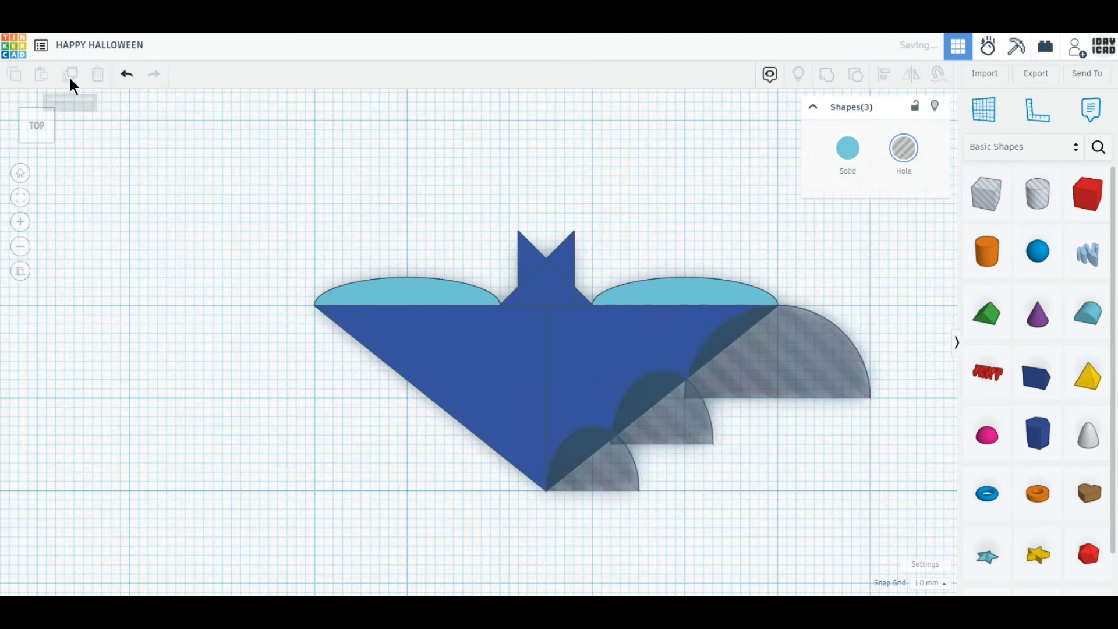
click(912, 74)
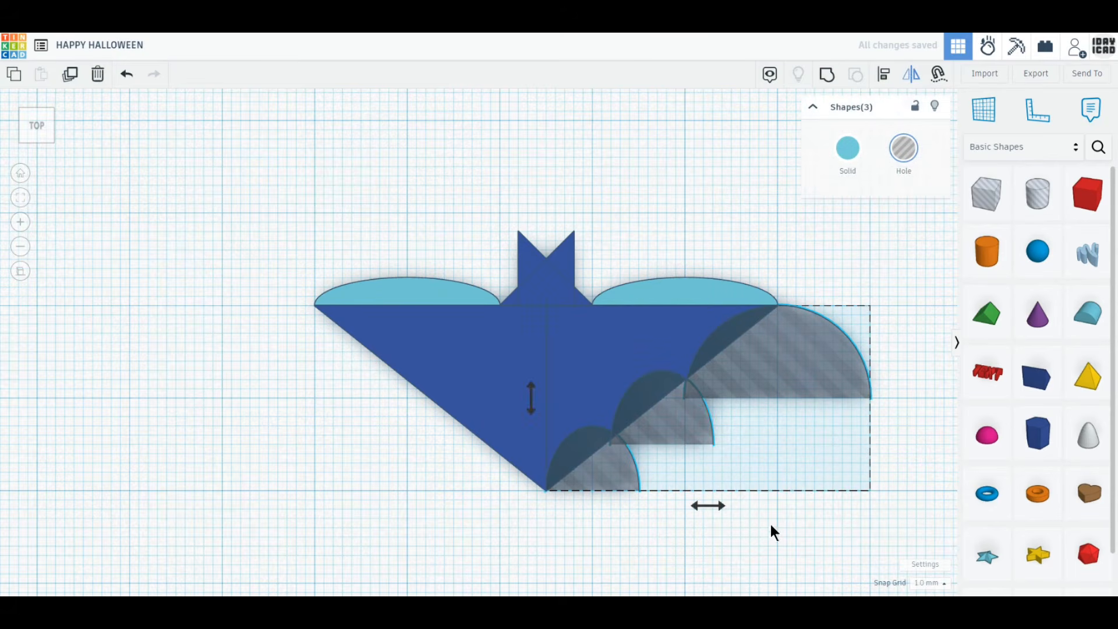
click(708, 504)
drag(840, 456, 515, 458)
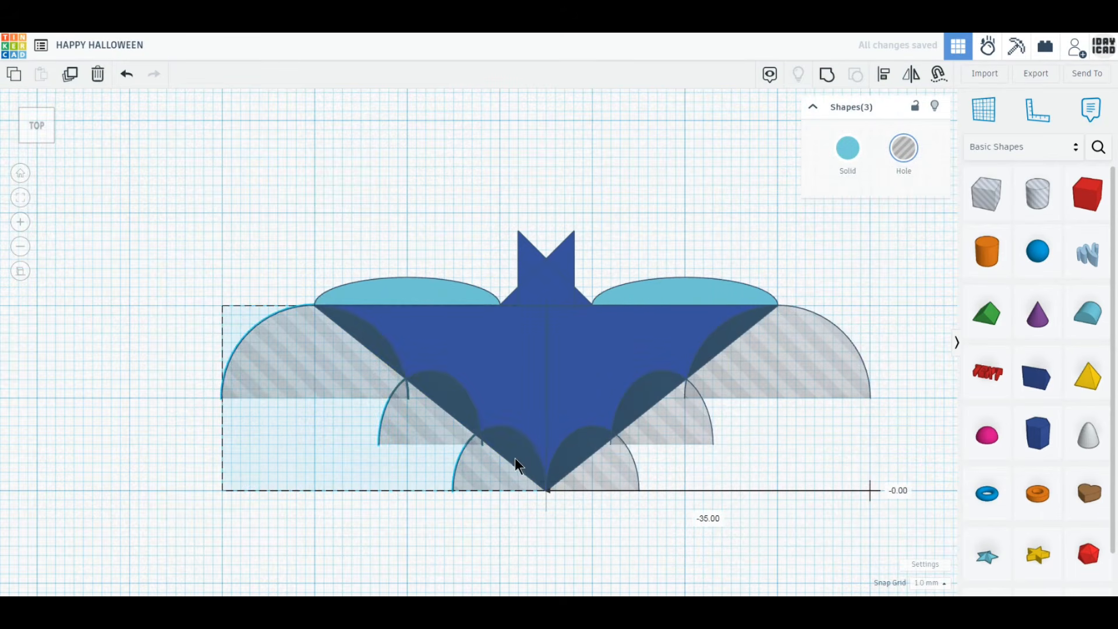
Group all the bat's solids and holes into one shape and colour it black.
drag(409, 285, 315, 196)
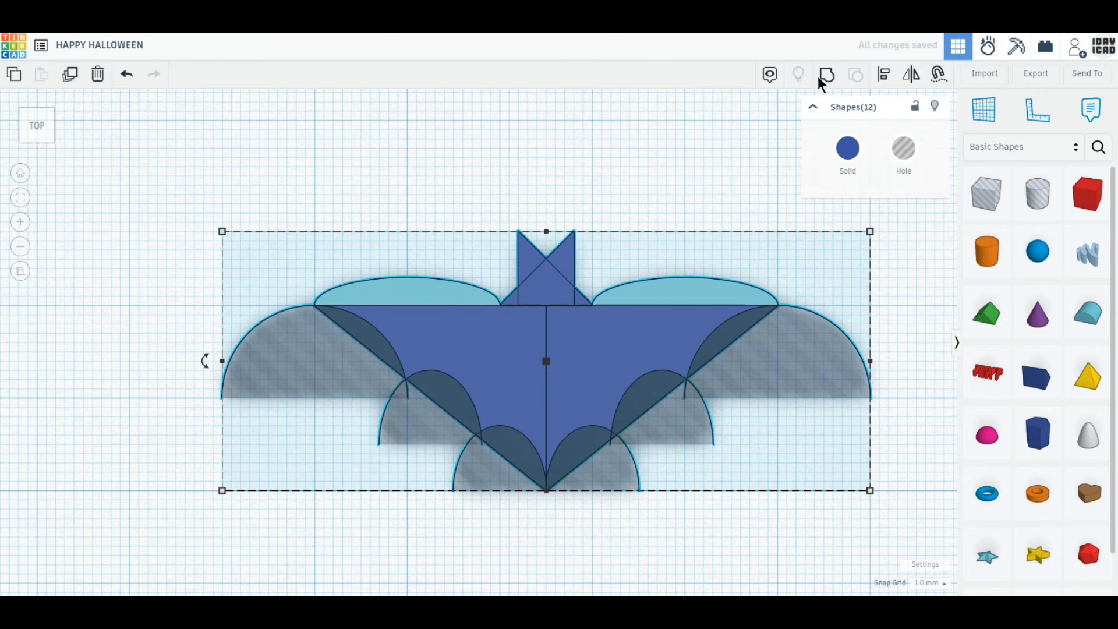
click(825, 78)
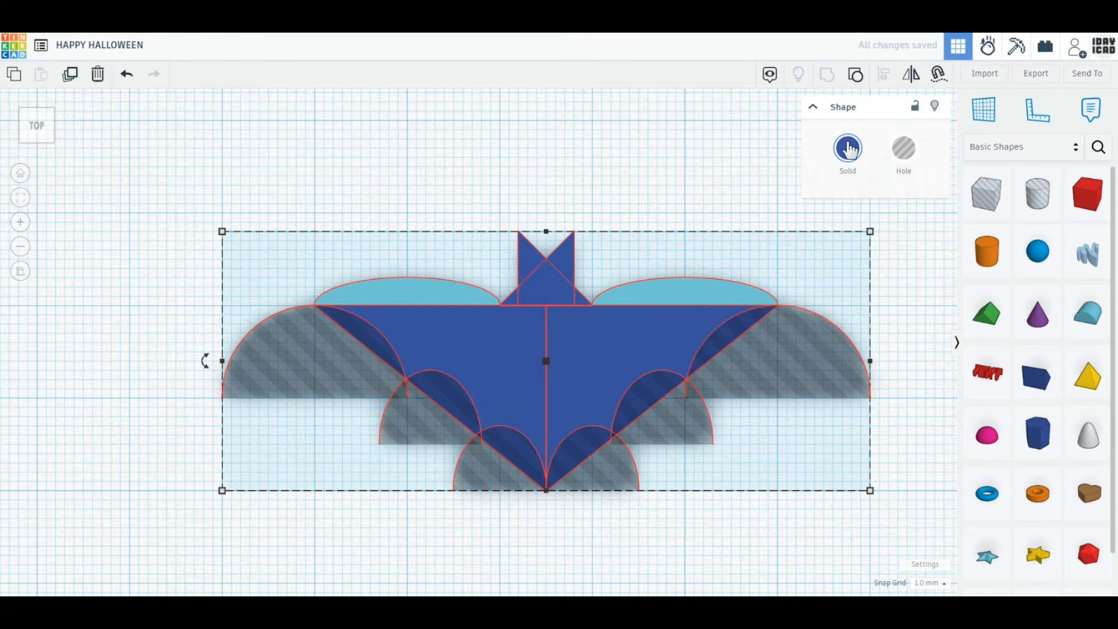
click(846, 163)
click(976, 296)
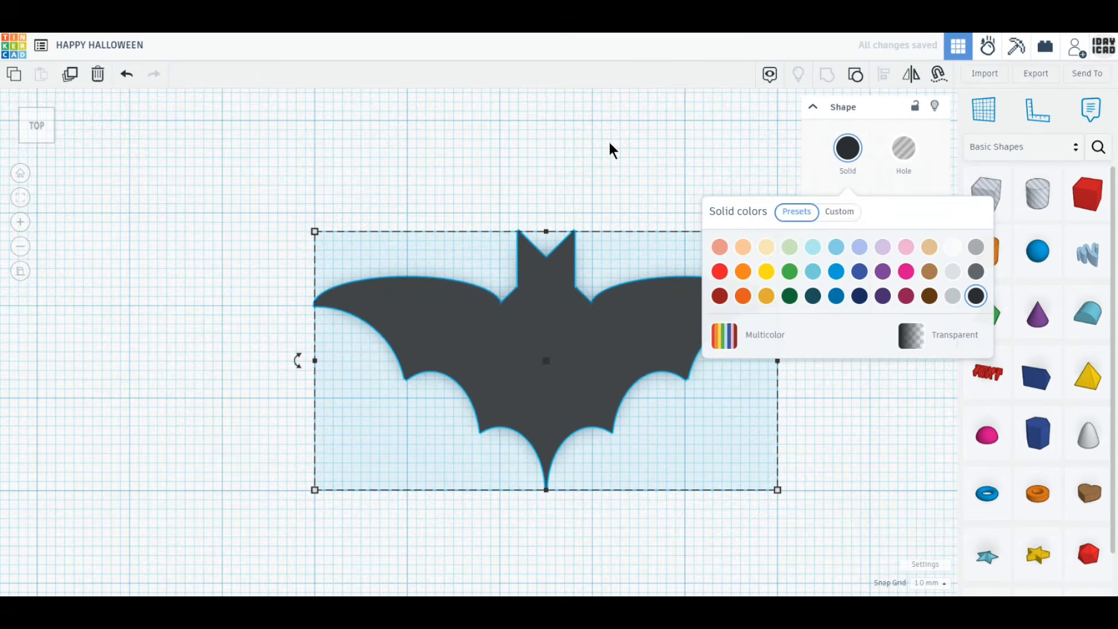
Set the bat's thickness to 2 mm.
scroll(523, 305, down, 2)
right_drag(504, 436, 552, 373)
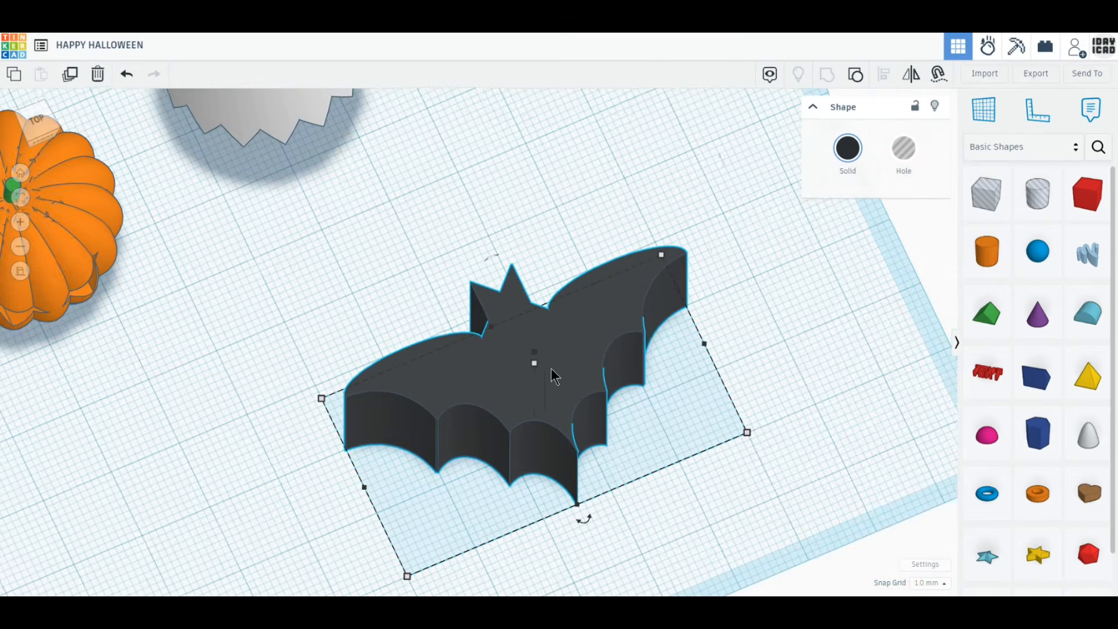
click(535, 364)
click(589, 389)
text(3)
key(Return)
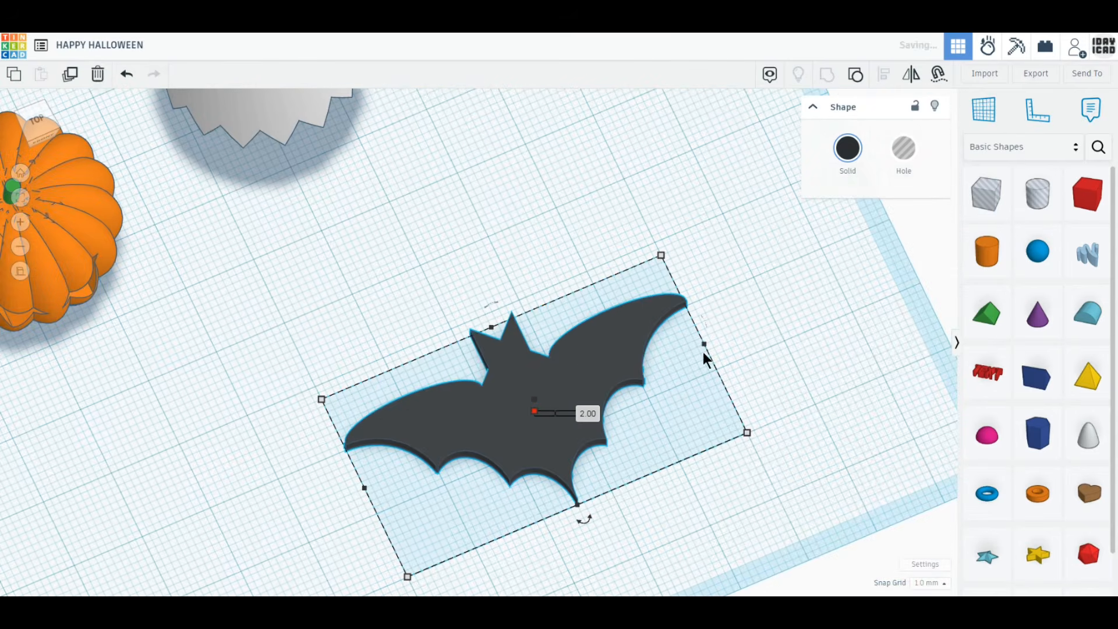
Stand the bat upright and lift it to 22 mm above the workplane.
right_drag(707, 442, 730, 392)
drag(678, 379, 669, 422)
drag(519, 265, 522, 203)
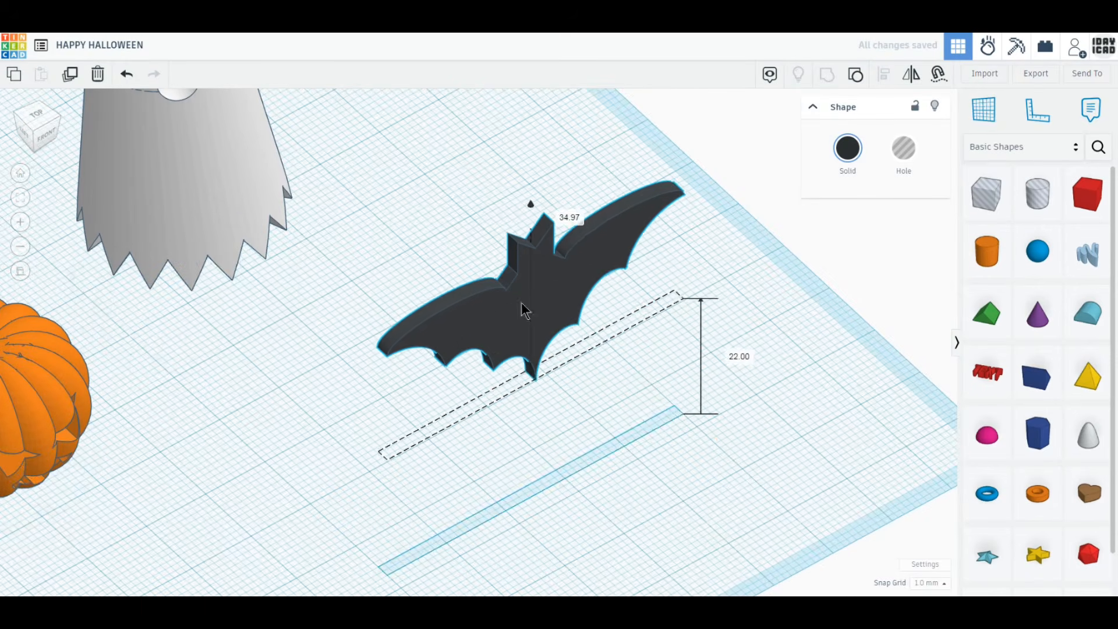
scroll(553, 400, down, 5)
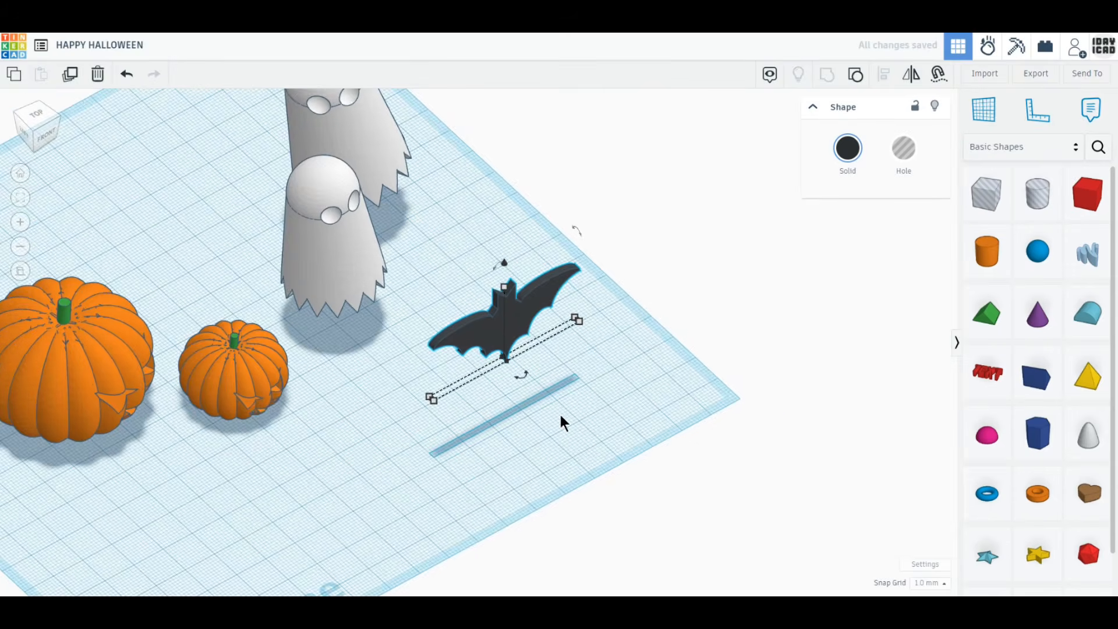
Move the bat to the back of the scene, raised above the pumpkins and ghosts, and tilt it -22.5° in the front view.
scroll(560, 414, down, 3)
middle_drag(361, 352, 476, 402)
drag(632, 428, 158, 236)
click(45, 135)
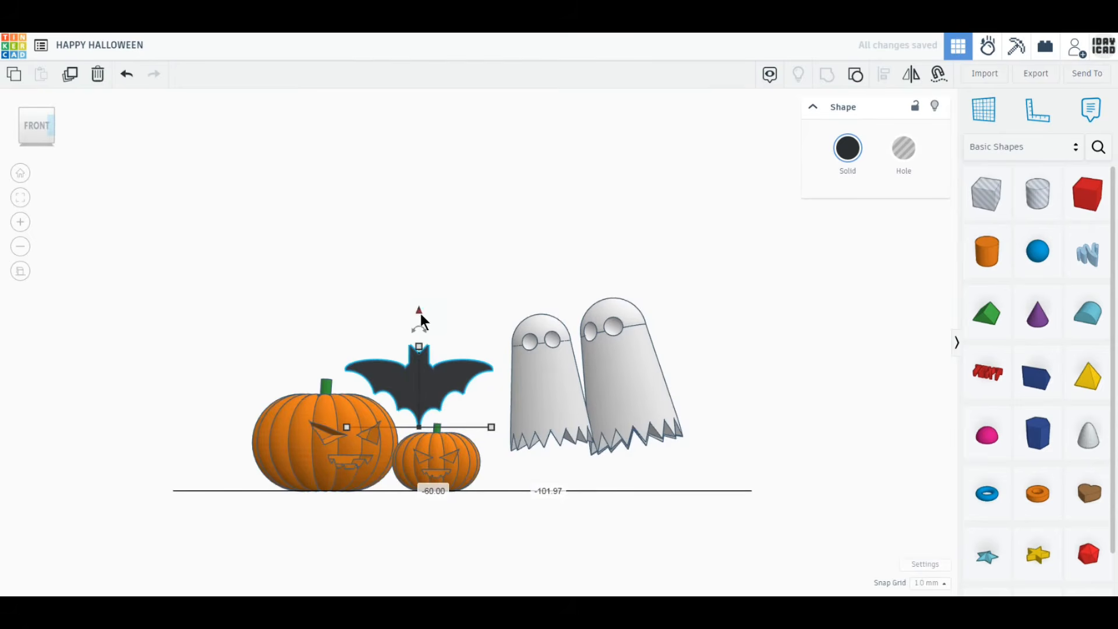
drag(419, 312, 447, 285)
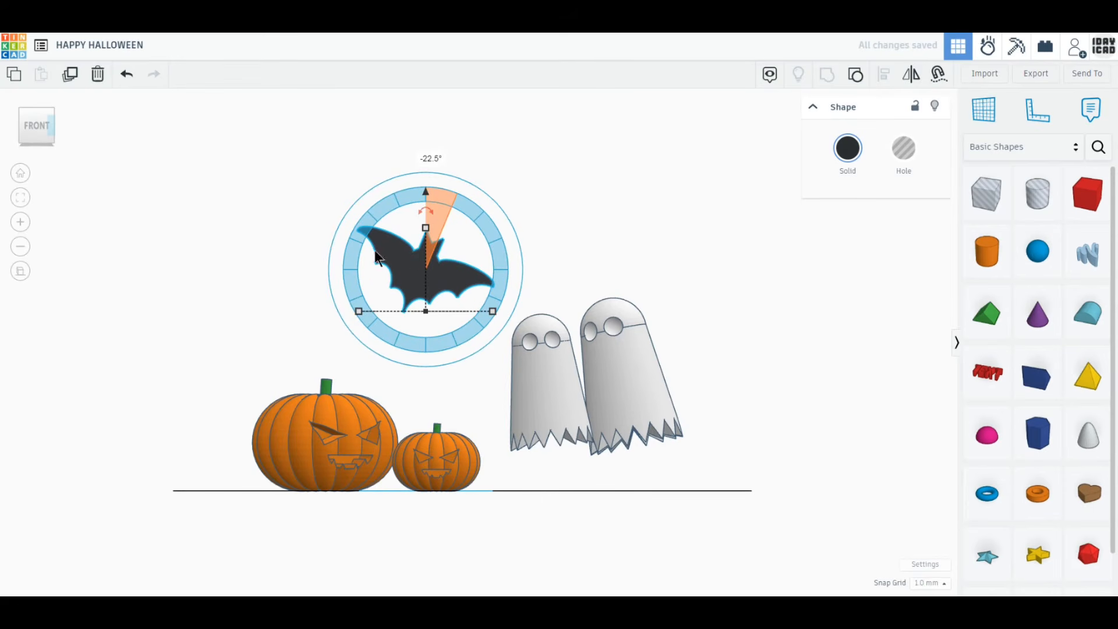
drag(427, 192, 428, 149)
drag(462, 237, 521, 239)
Duplicate the tilted bat and place the copy above the large pumpkin, 54 mm over the workplane.
click(70, 74)
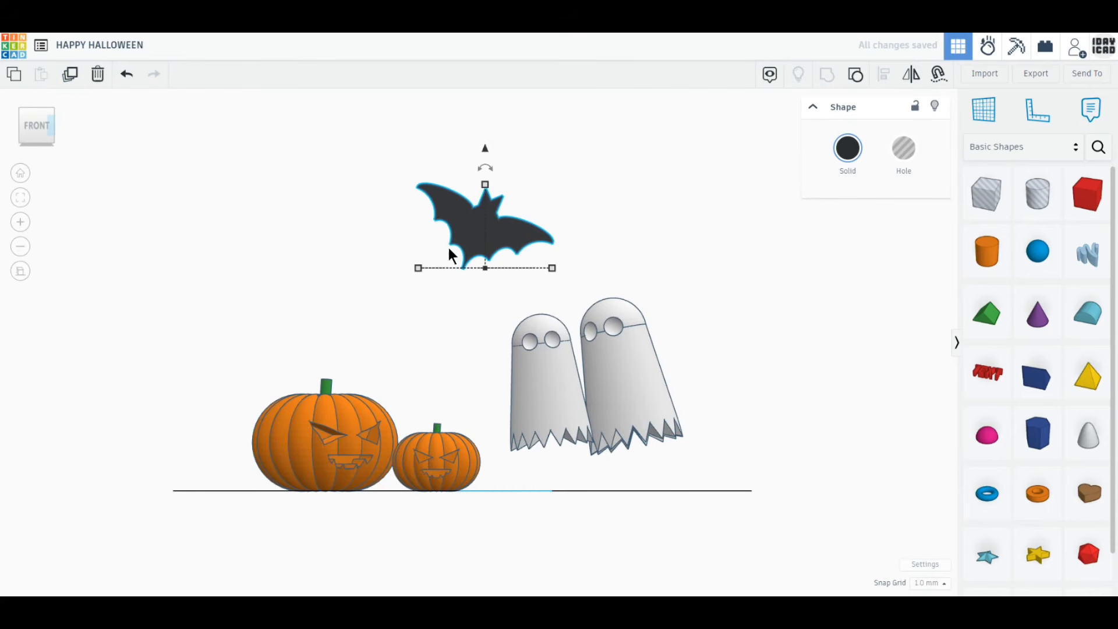
drag(447, 247, 315, 216)
drag(336, 173, 335, 225)
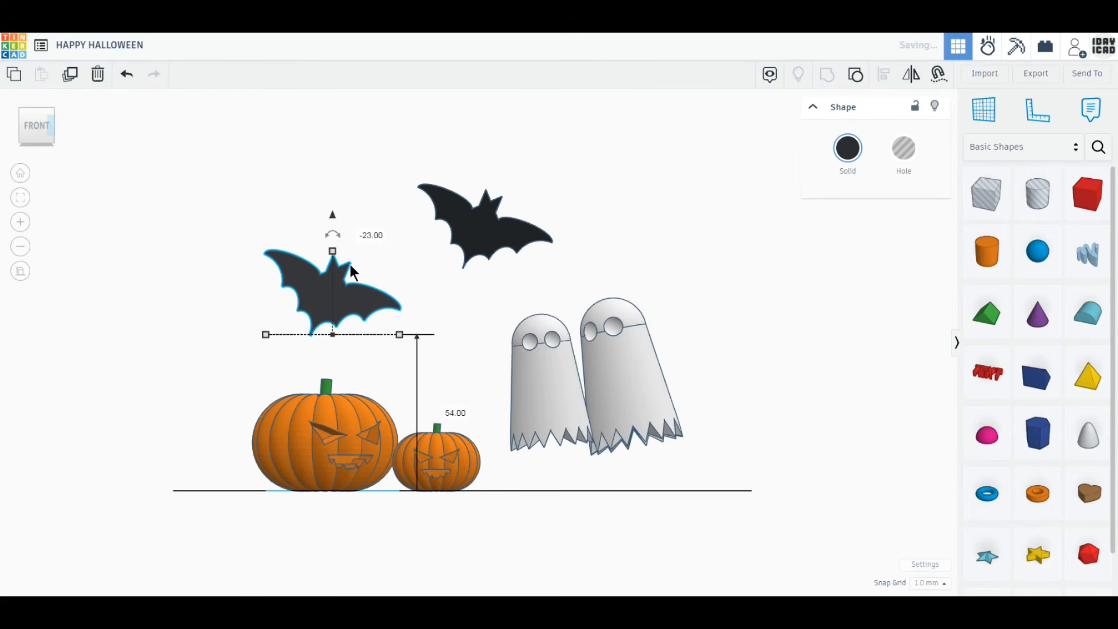
Duplicate the original tilted bat and move the copy sideways to hover above the ghosts.
click(501, 244)
click(70, 75)
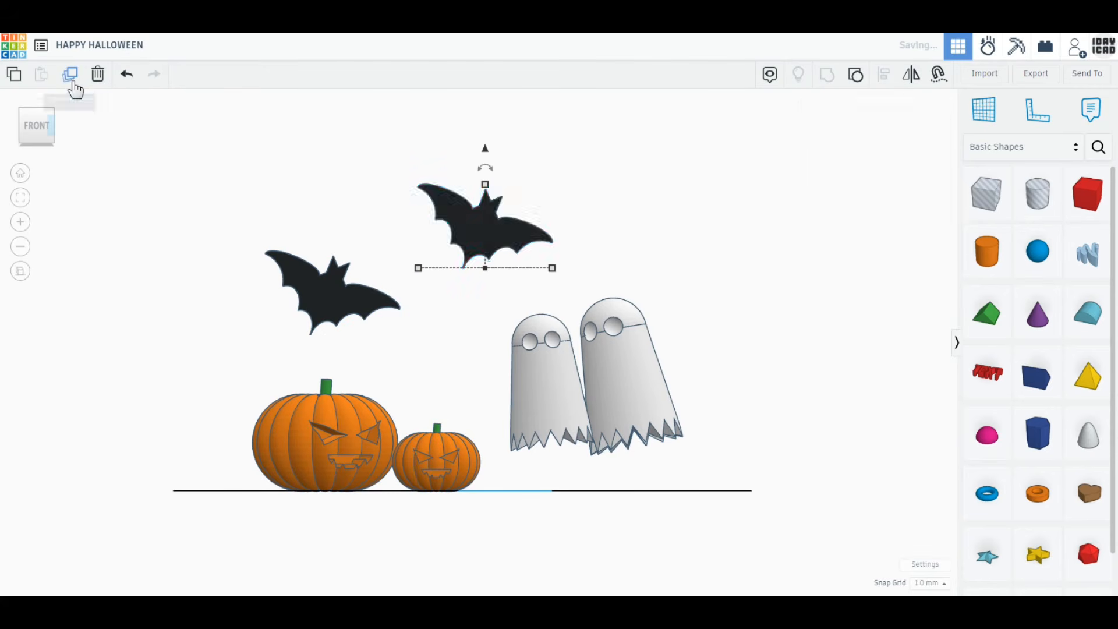
drag(475, 232, 650, 258)
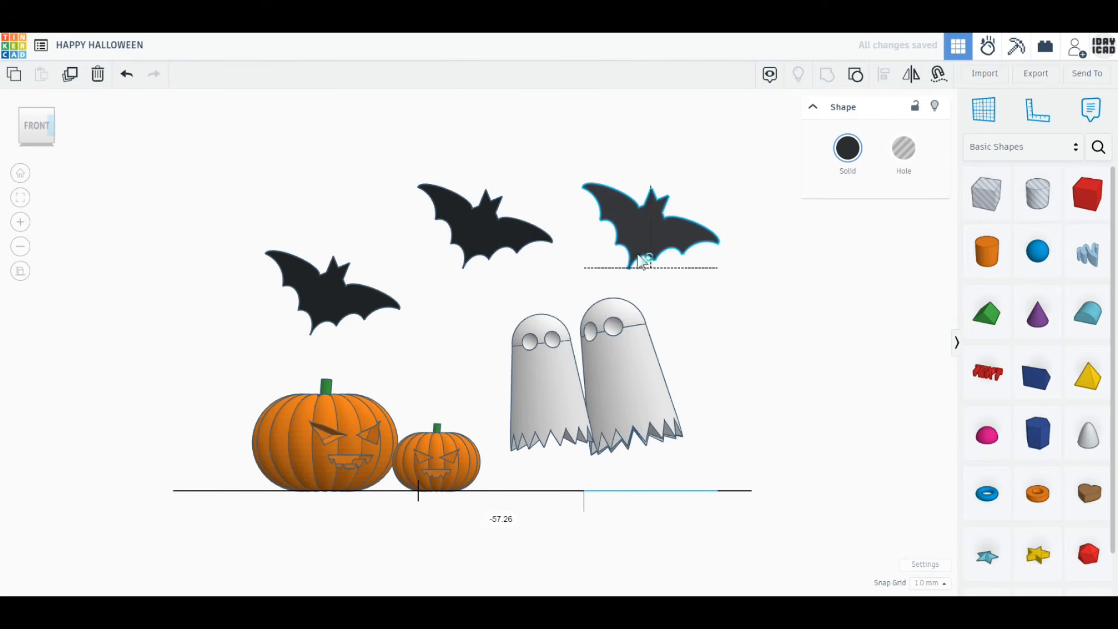
Scale down the bat above the ghosts proportionally and mirror it left to right.
shift+drag(650, 184, 651, 204)
click(911, 75)
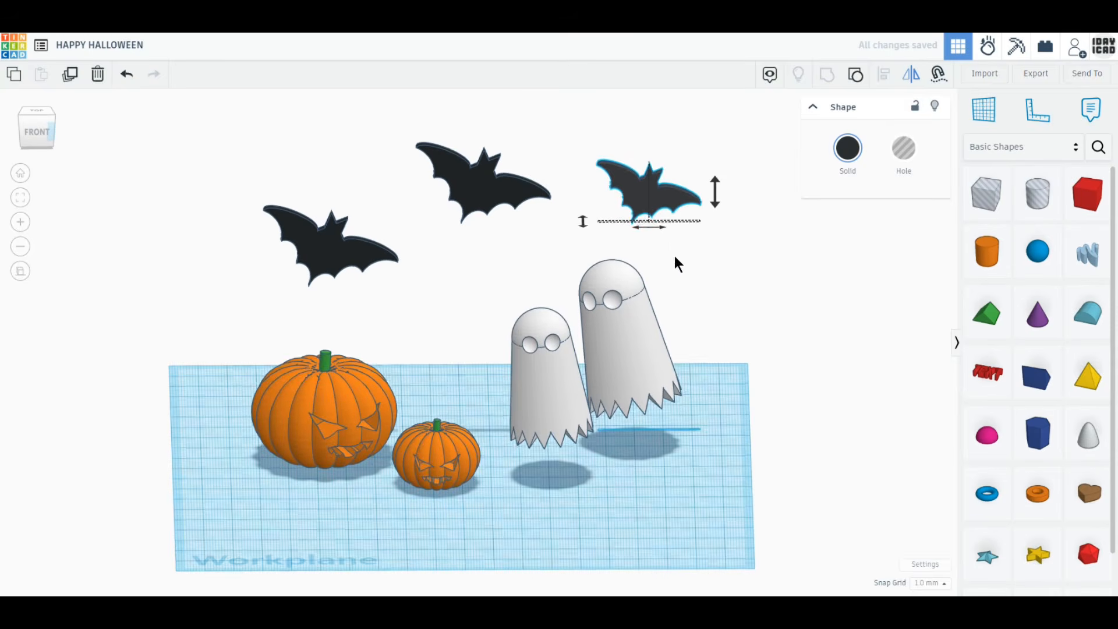
click(659, 224)
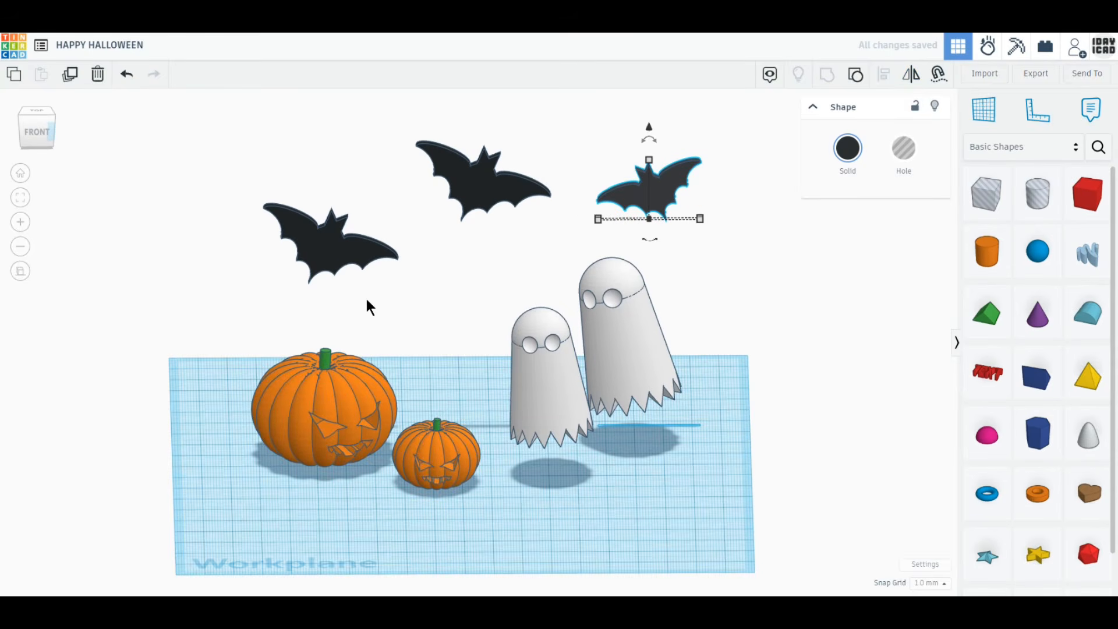
Scale the bat above the large pumpkin to 25 mm tall, and turn both outer bats inward about the vertical axis.
click(331, 246)
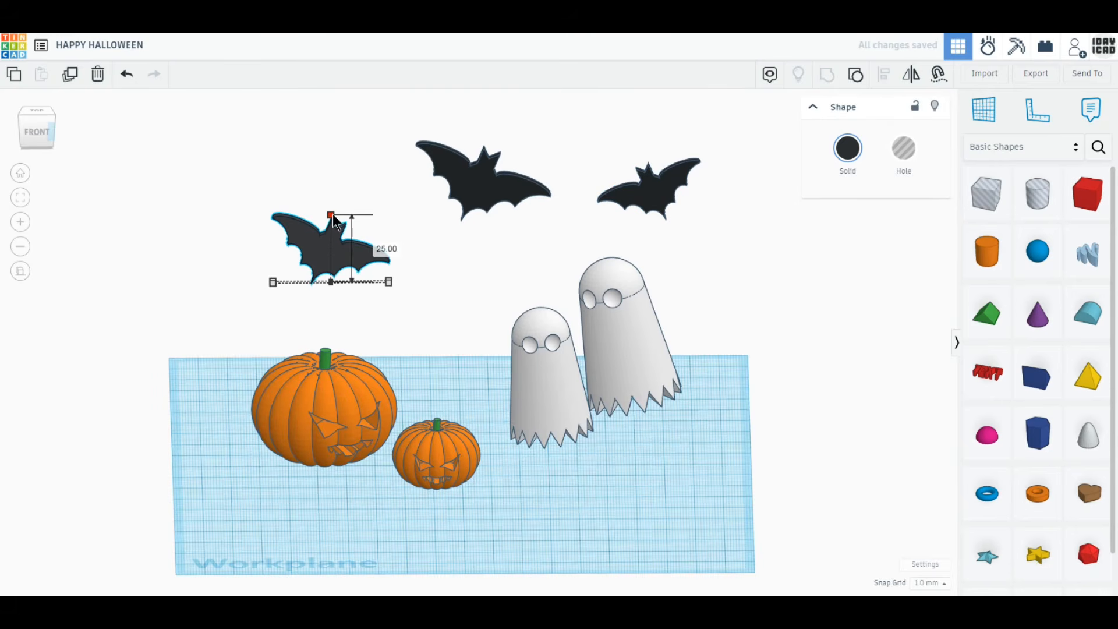
right_drag(179, 267, 277, 292)
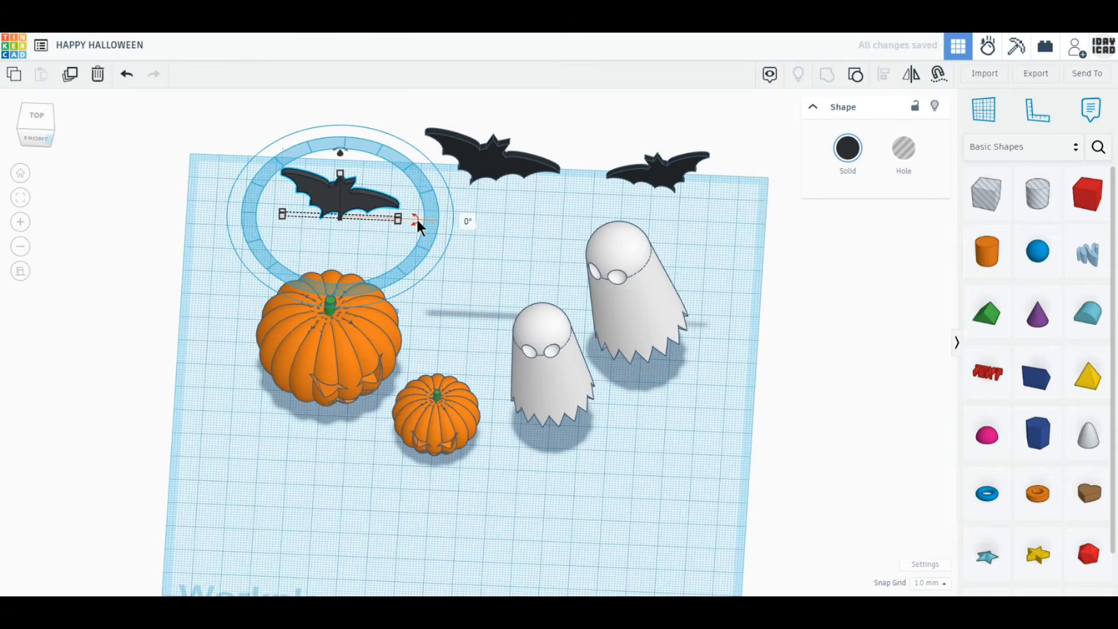
drag(417, 219, 429, 191)
click(651, 173)
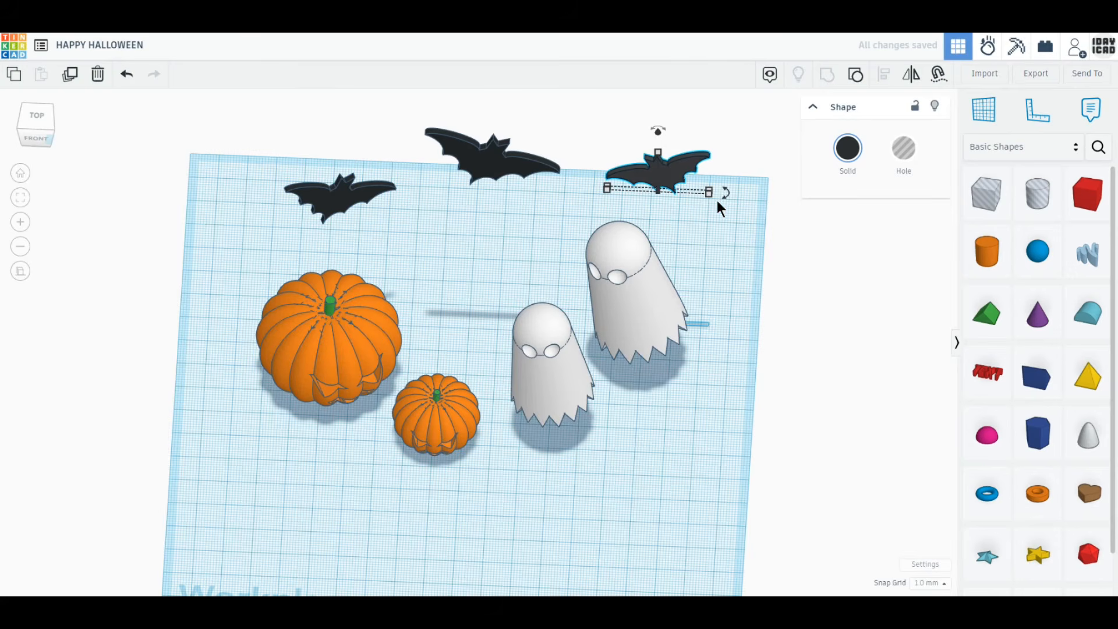
drag(728, 204, 808, 349)
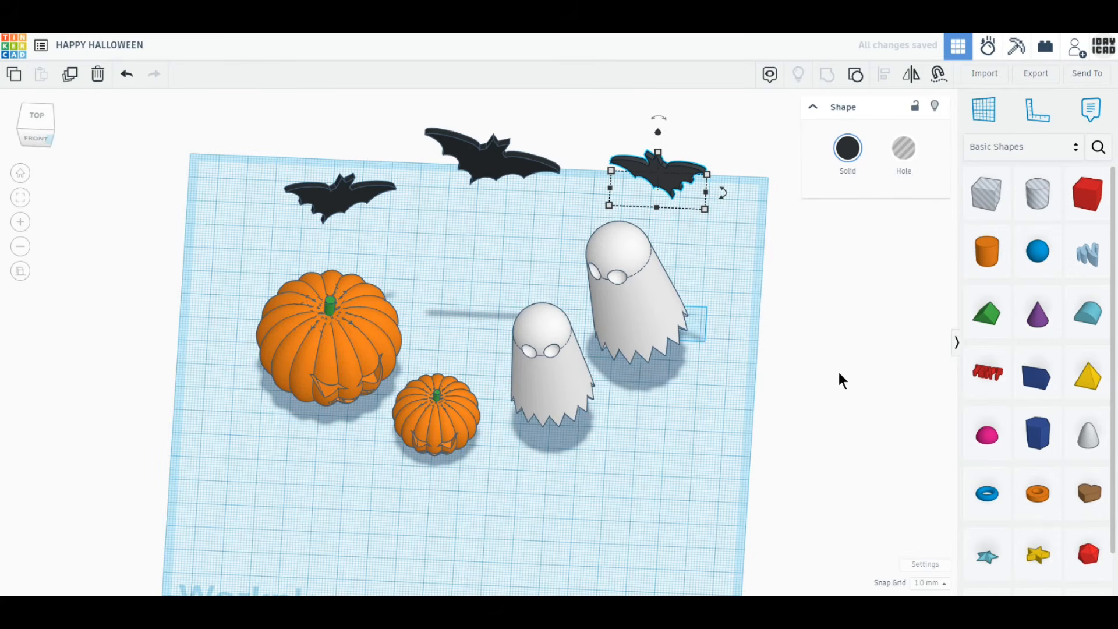
Add a Round Roof in front of the ghosts, stand it on end and set its base at -1 mm.
drag(1087, 314, 665, 504)
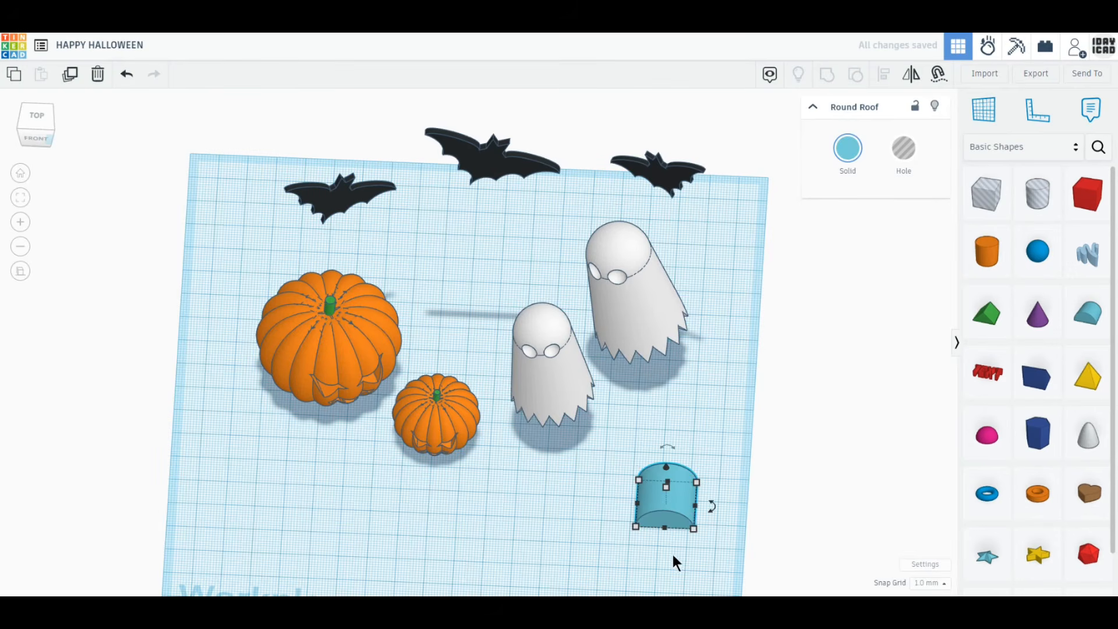
right_drag(700, 548, 801, 542)
mouse_move(716, 425)
mouse_down()
mouse_move(688, 440)
mouse_move(704, 434)
mouse_up()
drag(690, 396, 687, 386)
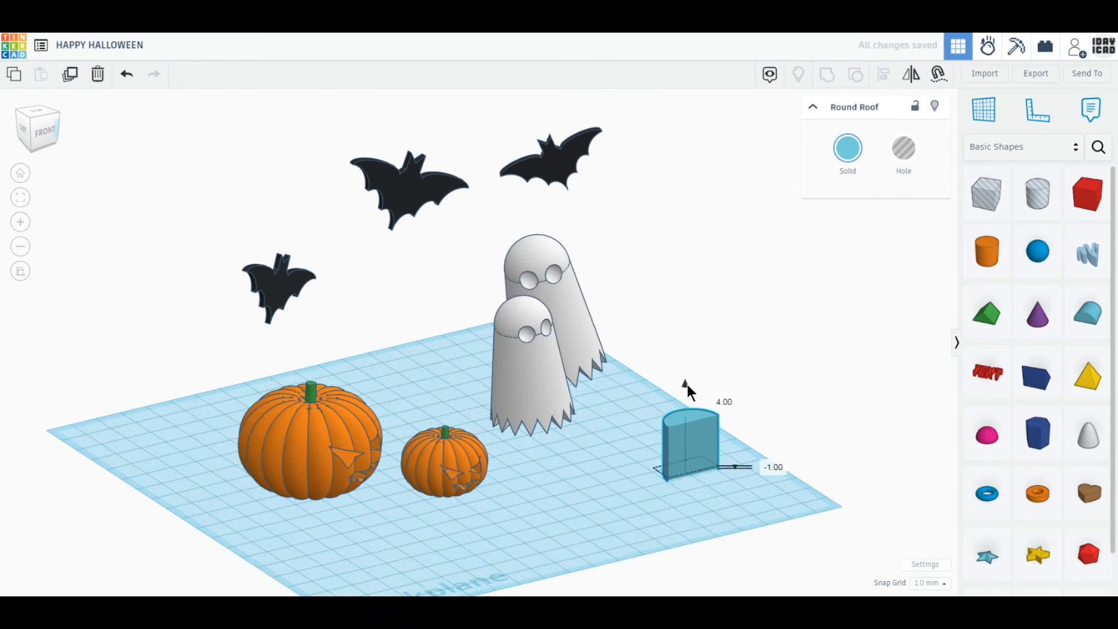
Raise both pumpkins together slightly above the workplane.
drag(491, 500, 279, 398)
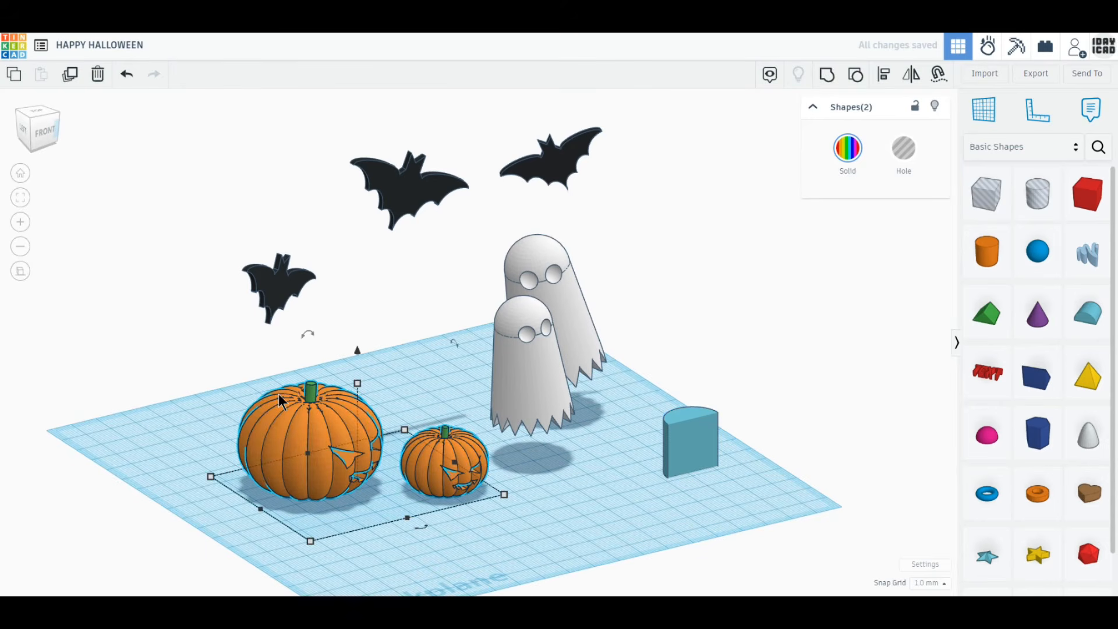
click(704, 456)
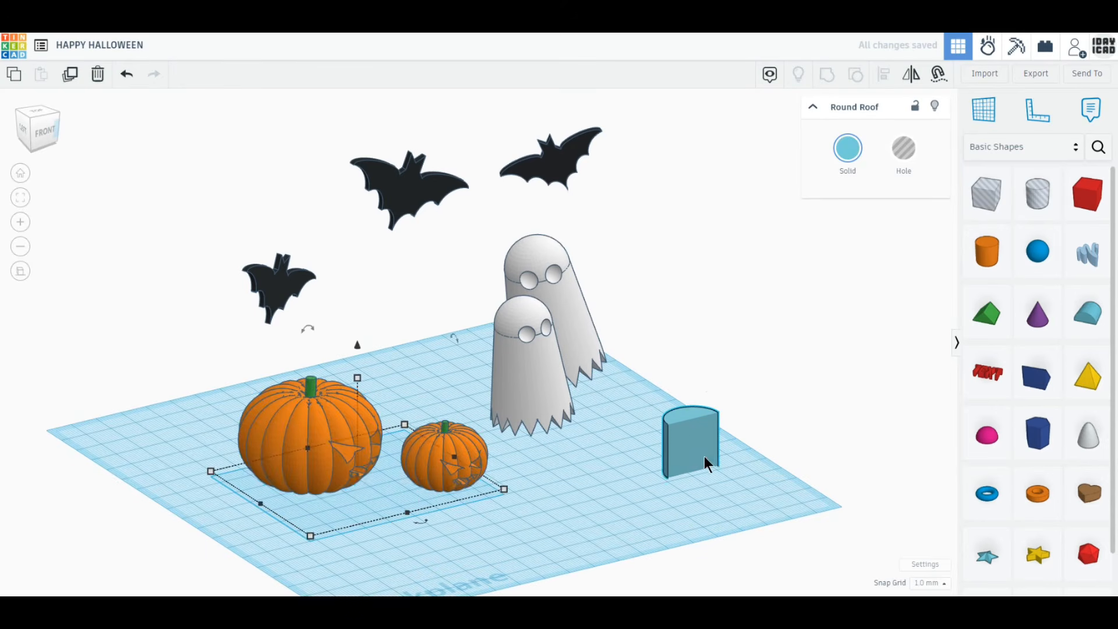
Move the round roof to the workplane's front corner and stretch it to 200 by 200 mm, covering the whole workplane.
click(37, 112)
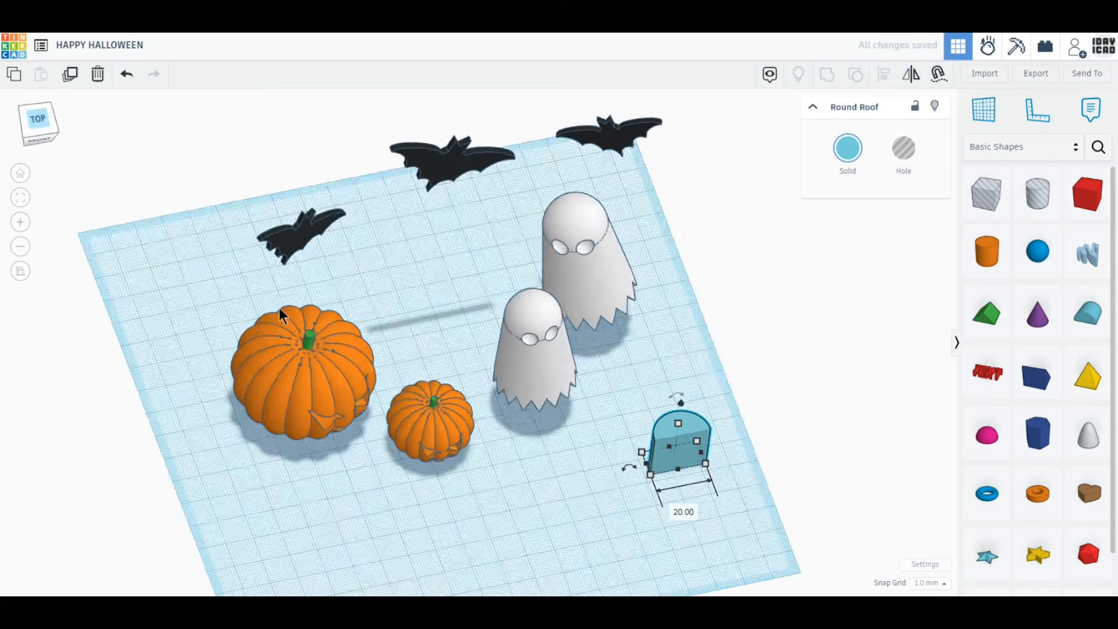
drag(640, 413, 687, 535)
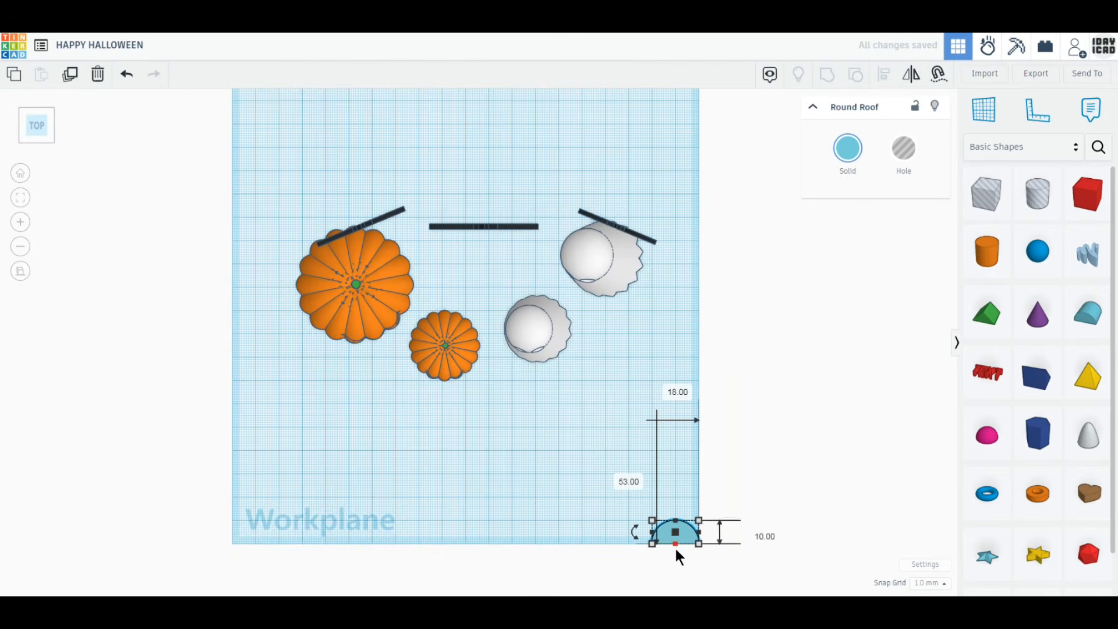
scroll(522, 480, down, 2)
middle_drag(522, 480, 559, 551)
drag(625, 549, 298, 202)
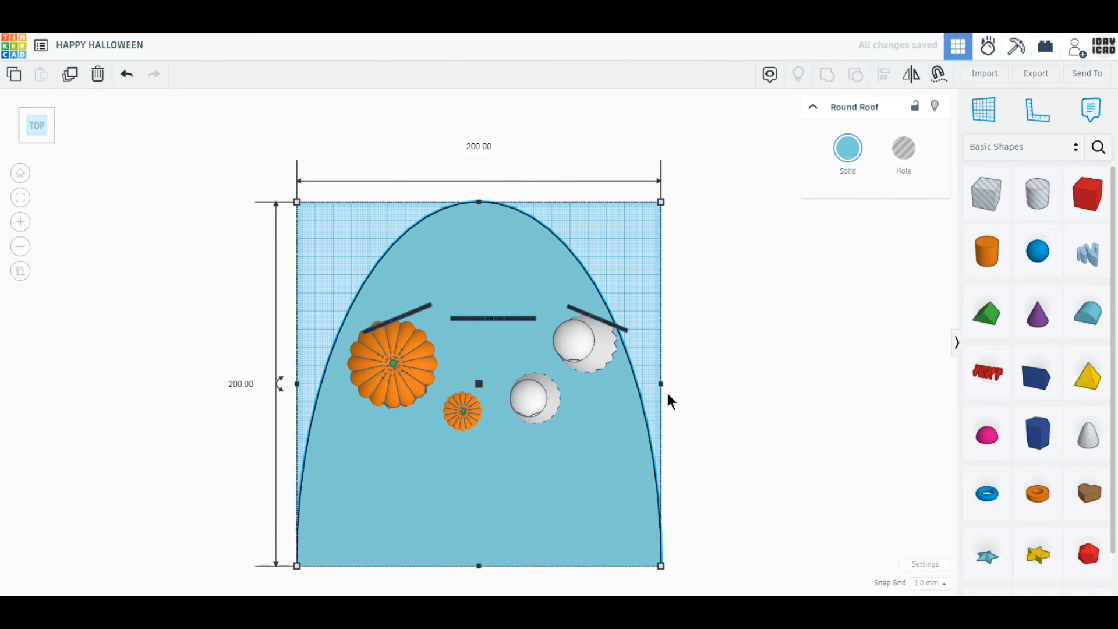
shift+drag(661, 383, 743, 384)
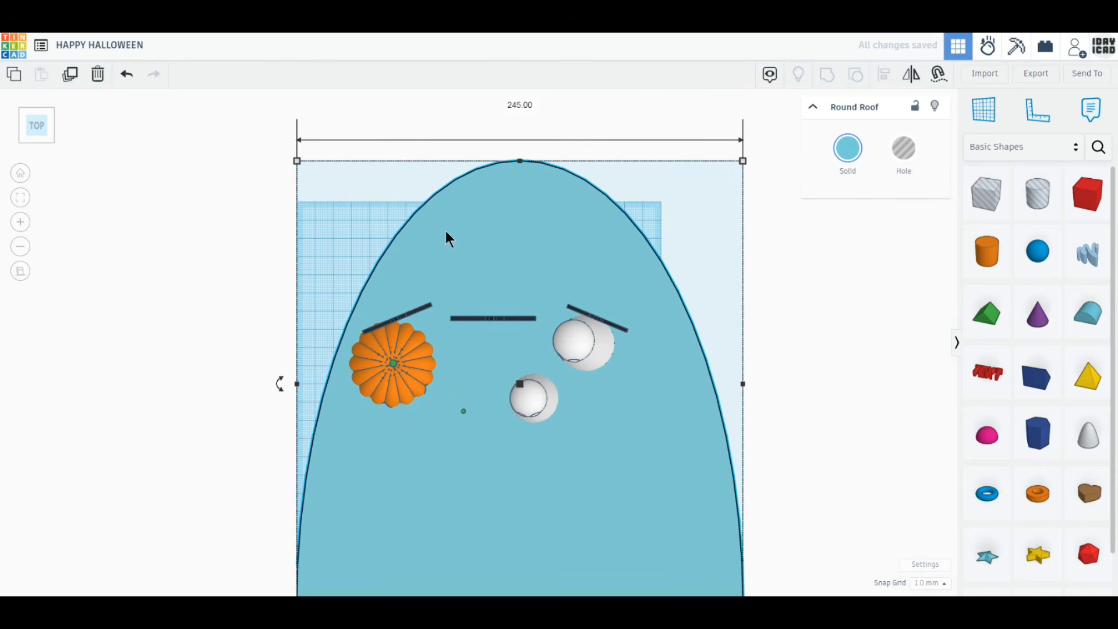
click(127, 75)
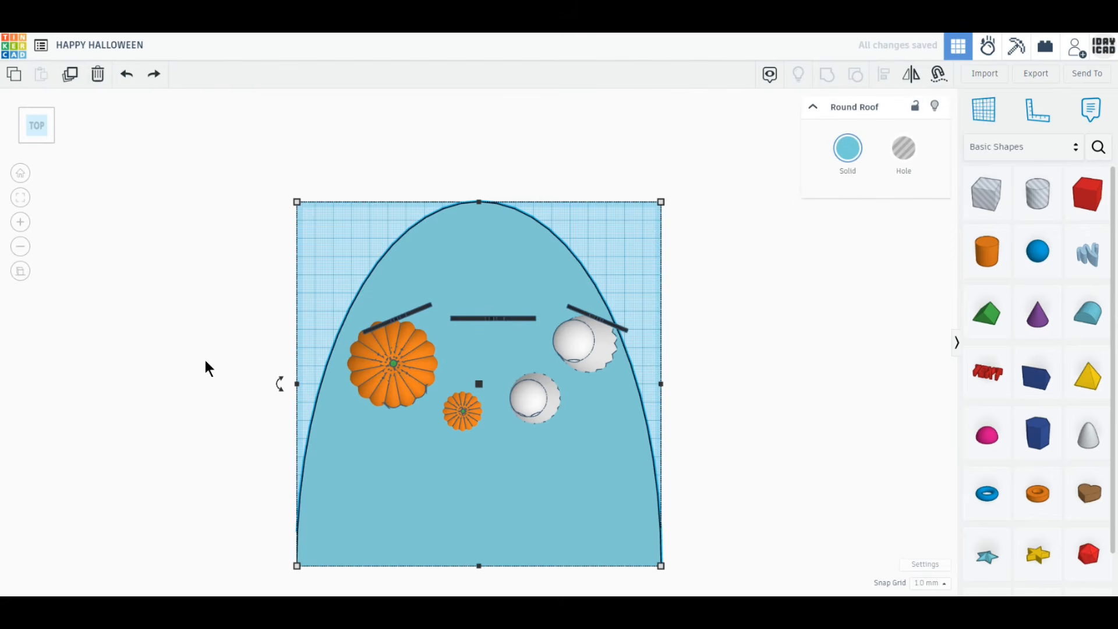
click(330, 224)
click(408, 326)
click(622, 379)
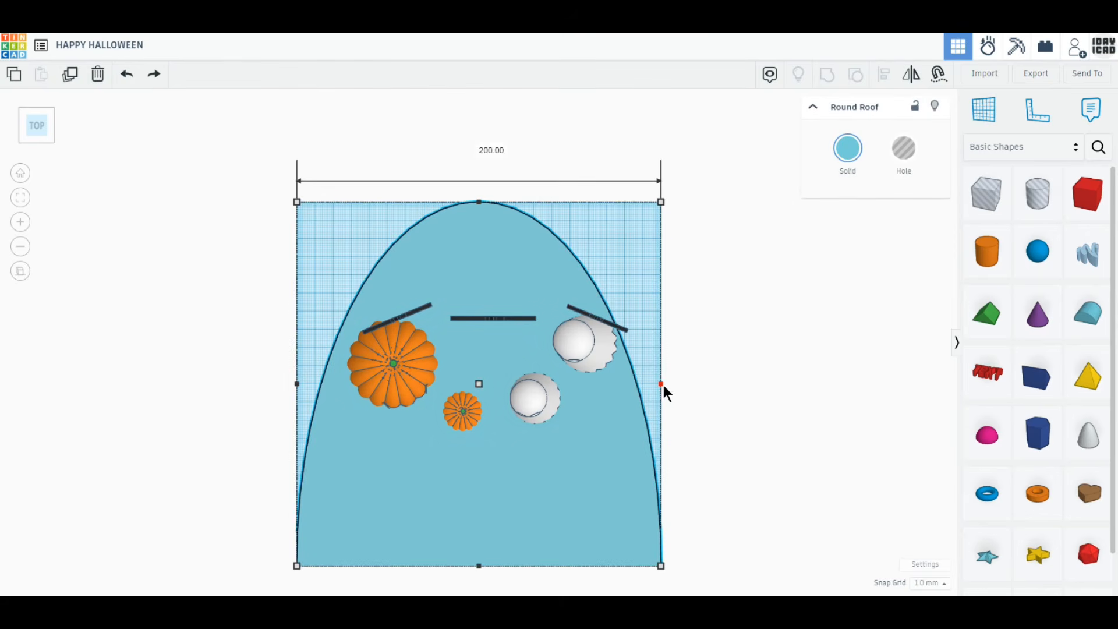
Widen the round roof evenly on both sides beyond the workplane and set its height to 200 mm.
shift+drag(661, 384, 753, 393)
right_drag(806, 457, 787, 397)
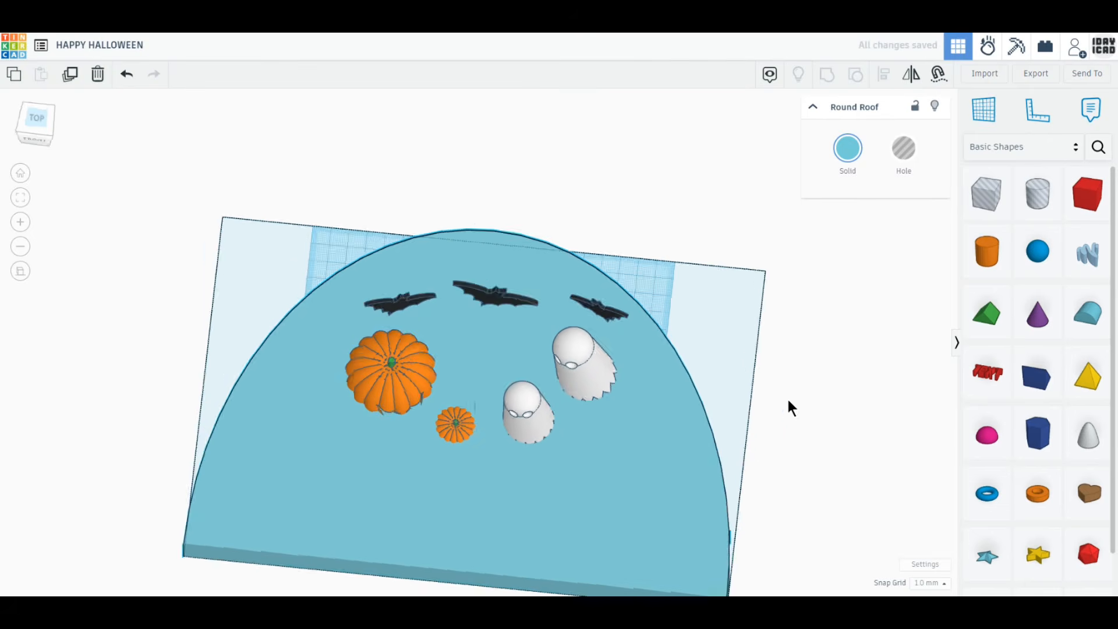
drag(477, 408, 478, 209)
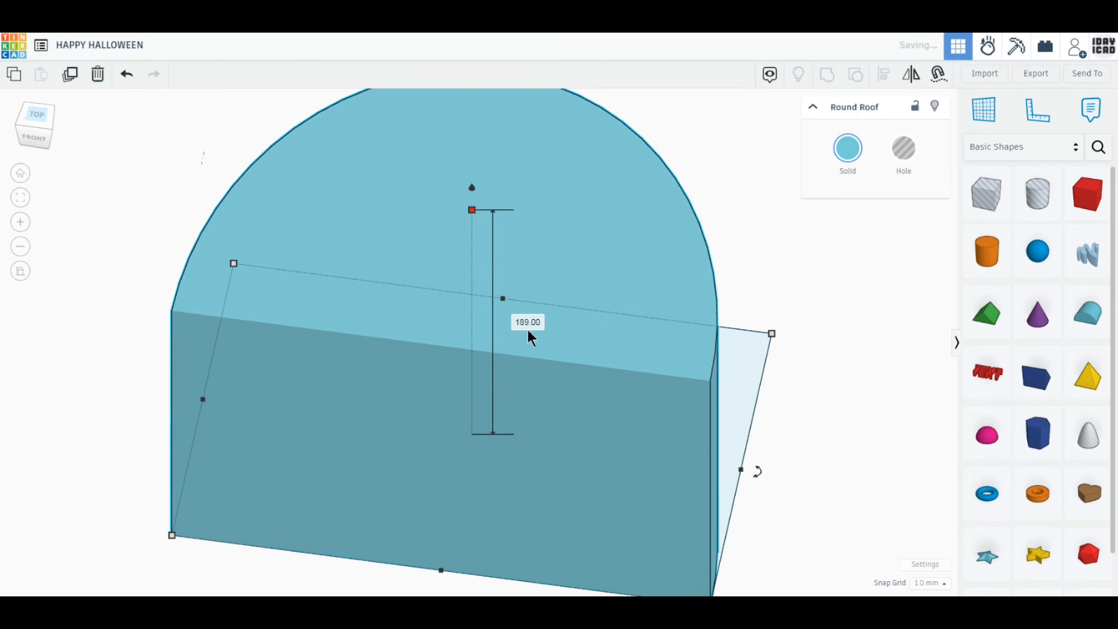
click(527, 325)
text(200)
key(Return)
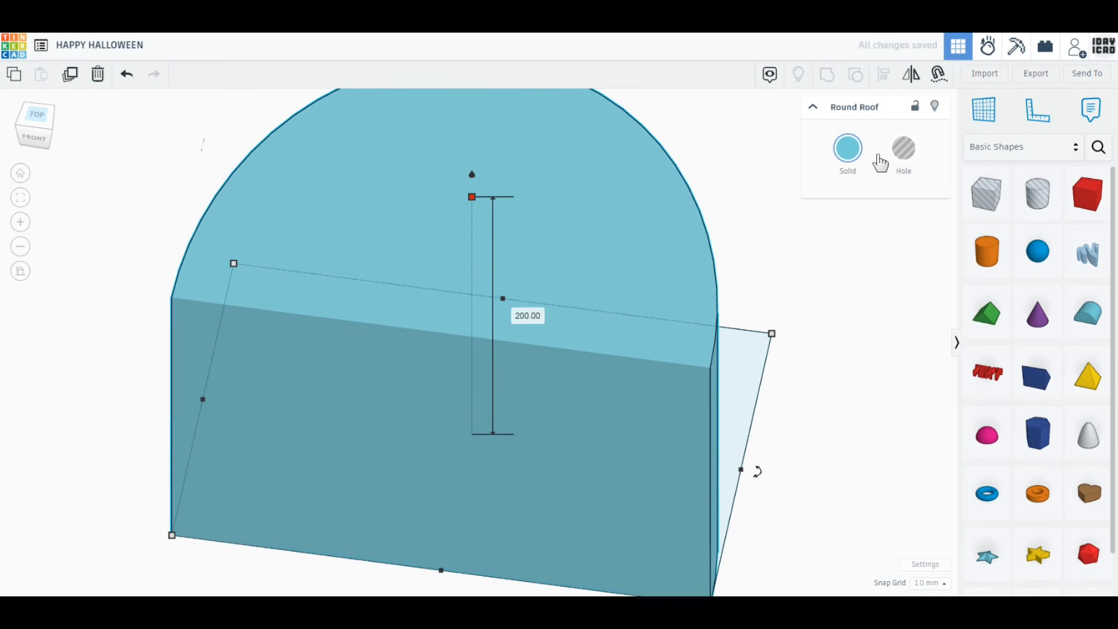
Duplicate the round roof as a slightly inset hole 296 mm wide, with its back edge pulled in and its base raised.
click(74, 78)
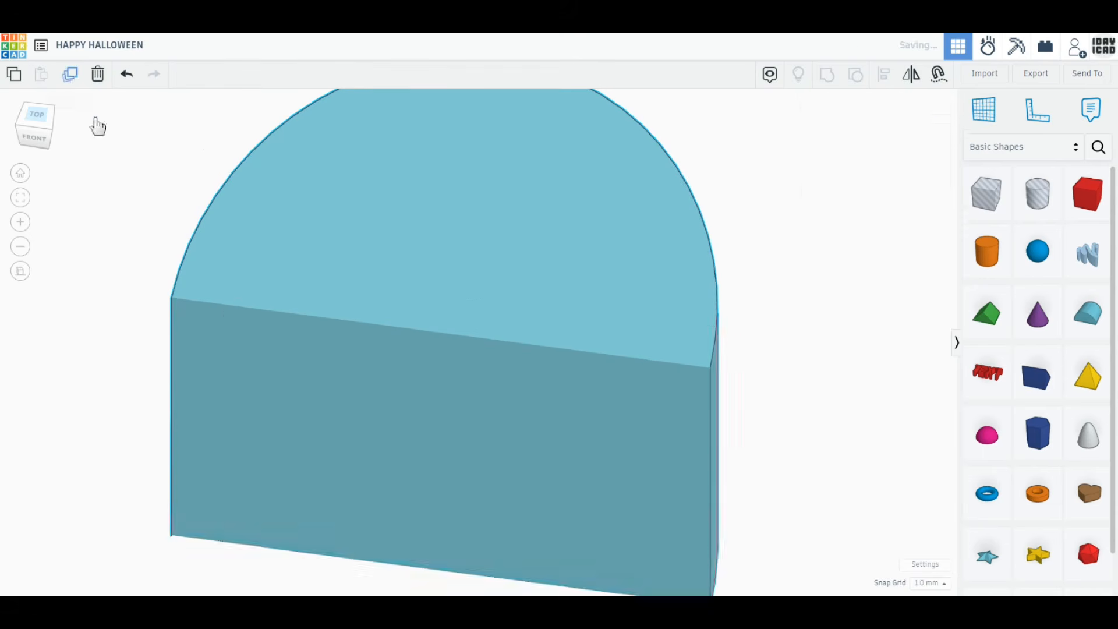
scroll(252, 273, down, 2)
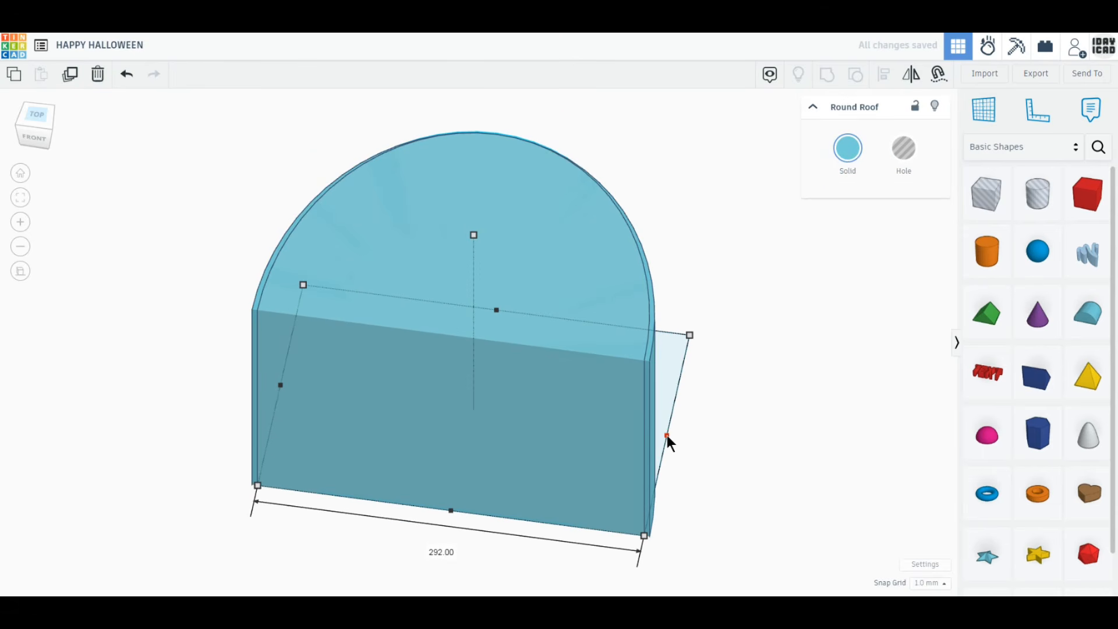
drag(667, 435, 669, 437)
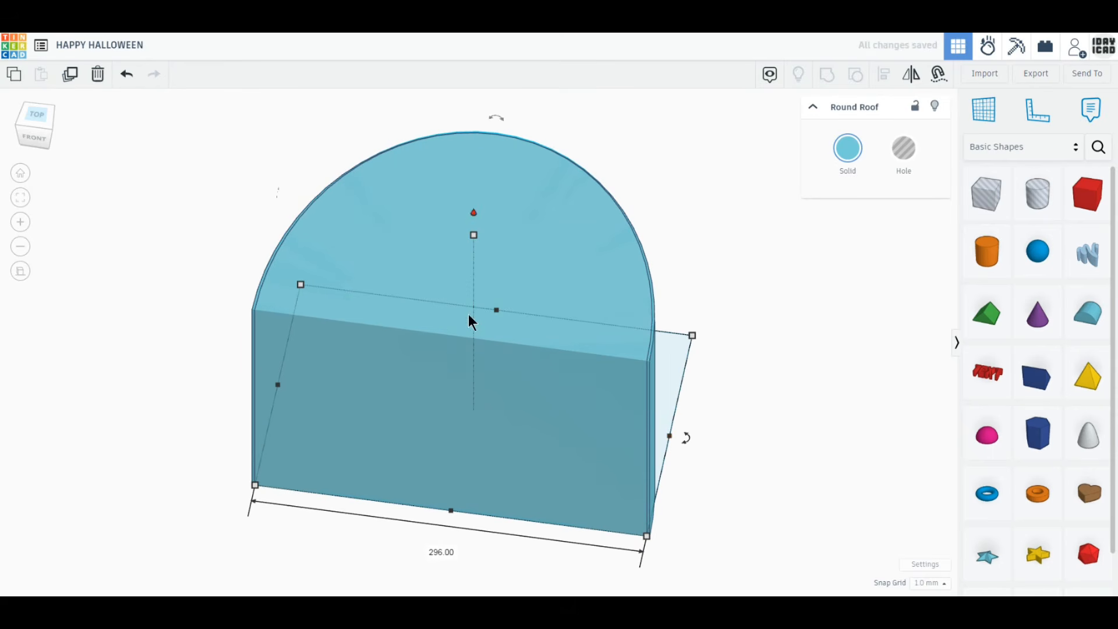
drag(497, 310, 496, 312)
drag(472, 223, 474, 212)
click(903, 150)
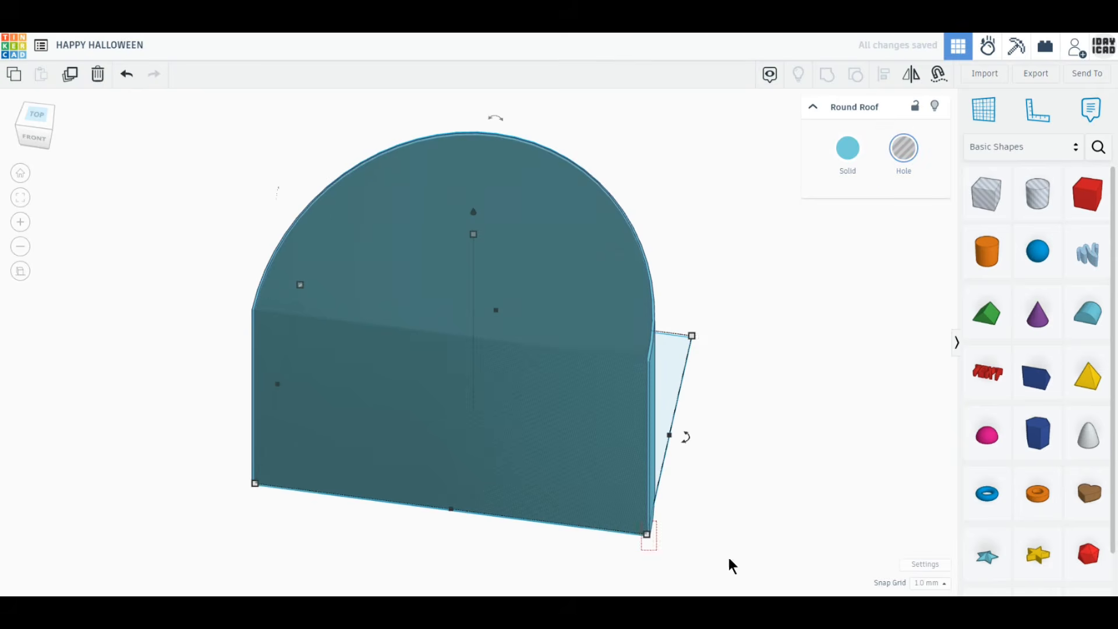
Group the solid round roof with its hole copy into a hollow backdrop with a floor, and colour it dark grey.
key(ctrl+a)
click(827, 75)
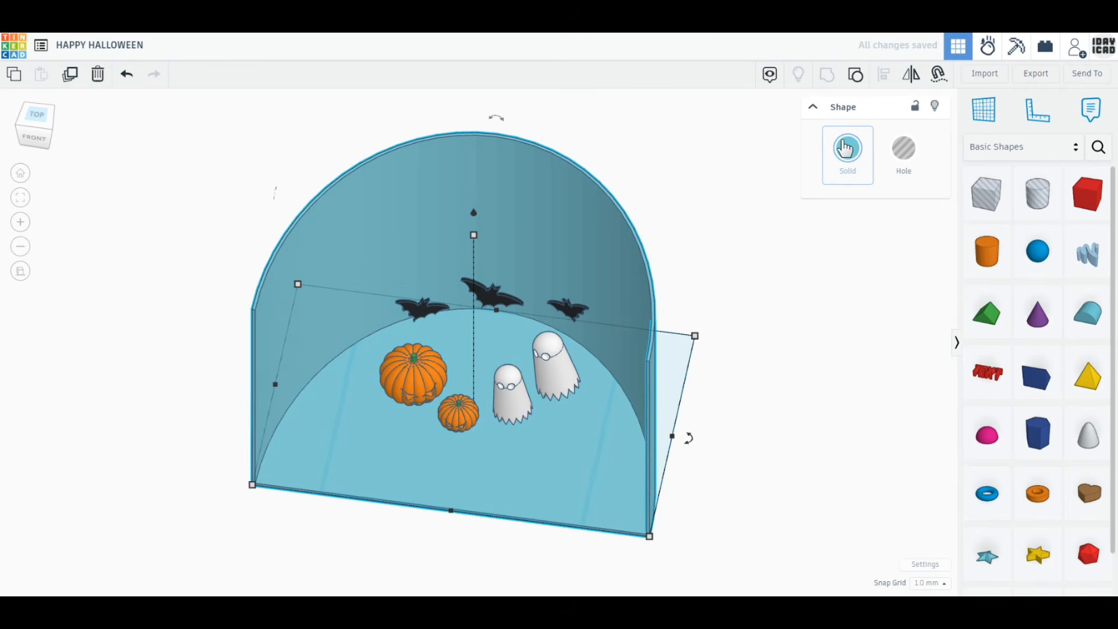
click(848, 147)
click(976, 248)
click(976, 272)
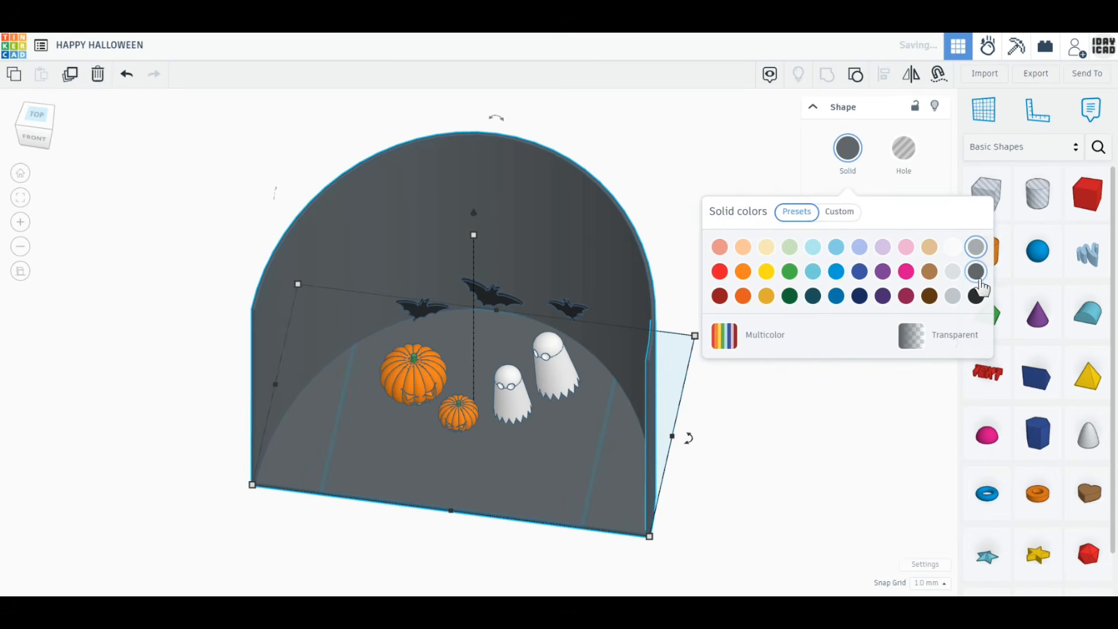
Select all the shapes and raise the whole scene, including the backdrop, slightly above the workplane.
click(21, 175)
scroll(21, 281, up, 2)
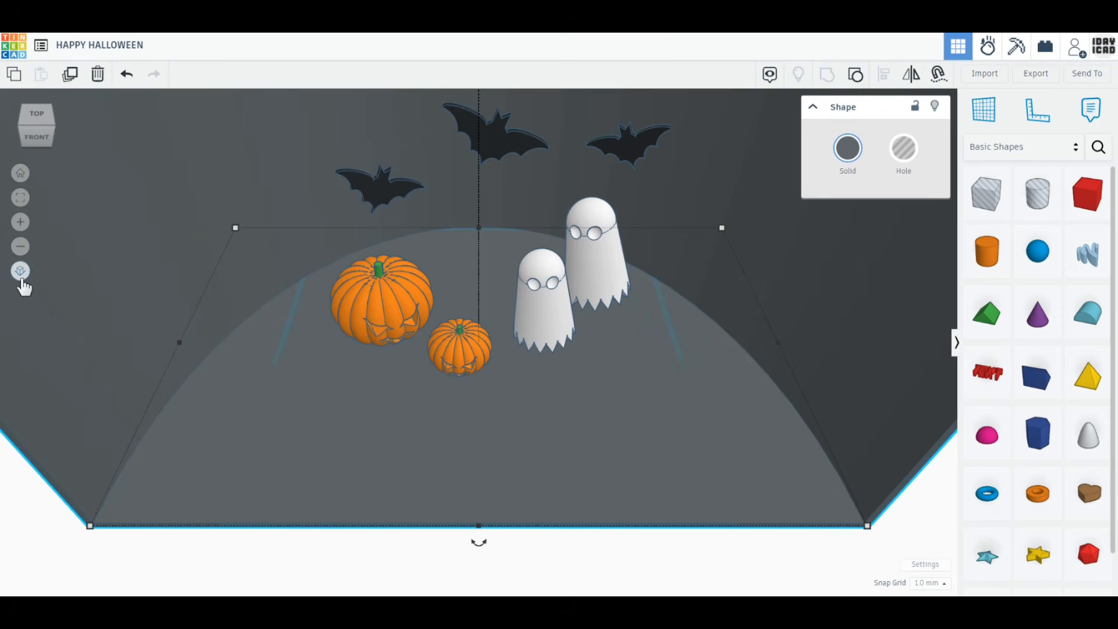
scroll(419, 553, up, 1)
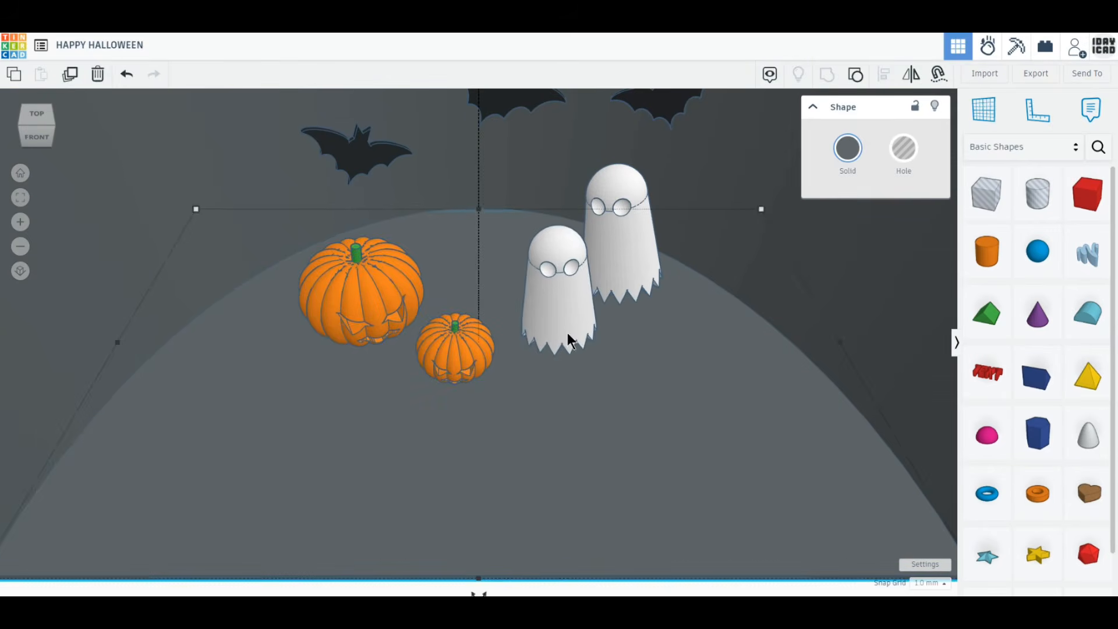
click(572, 341)
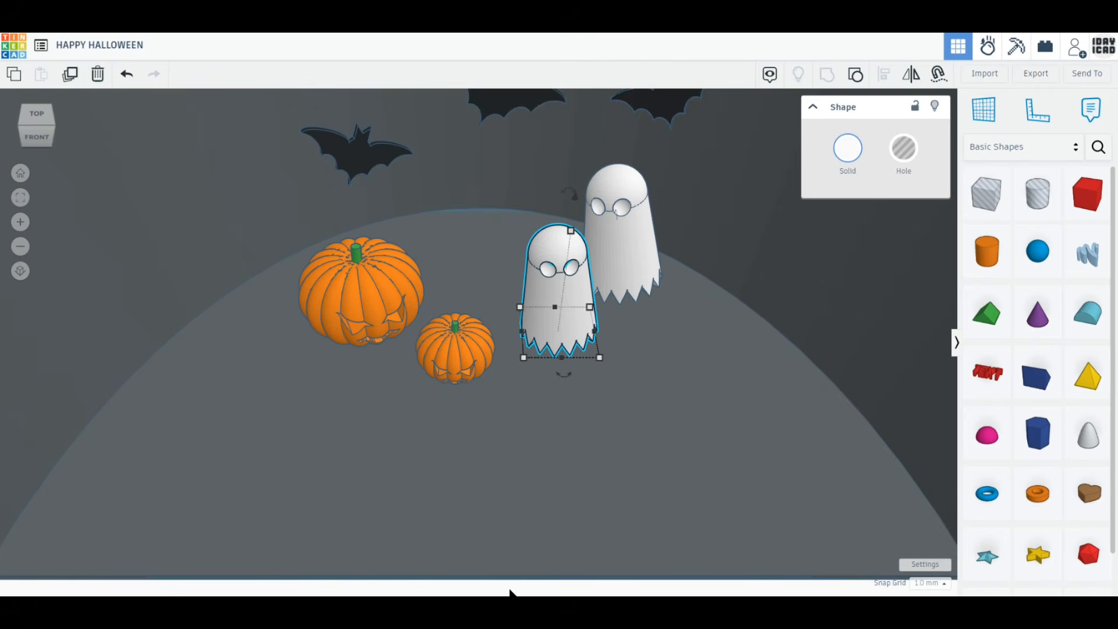
key(ctrl+a)
key(f)
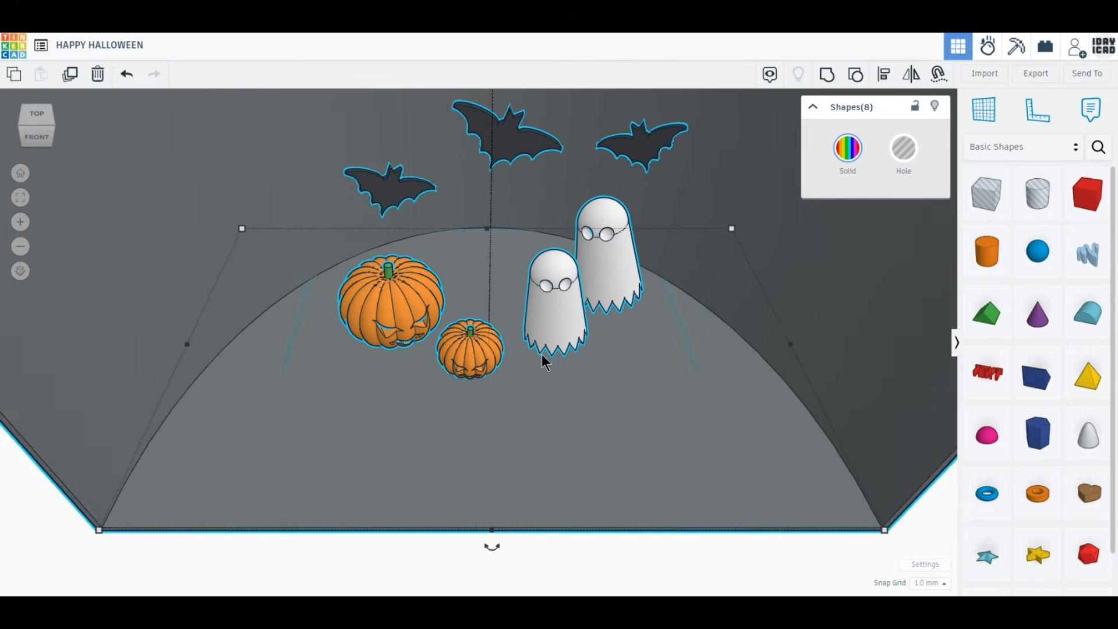
middle_drag(530, 306, 505, 369)
scroll(505, 369, down, 2)
middle_drag(504, 274, 499, 347)
drag(488, 223, 487, 200)
Deselect everything and examine the finished scene from a low, close front view with both pumpkins, both ghosts and all three bats in frame.
click(20, 172)
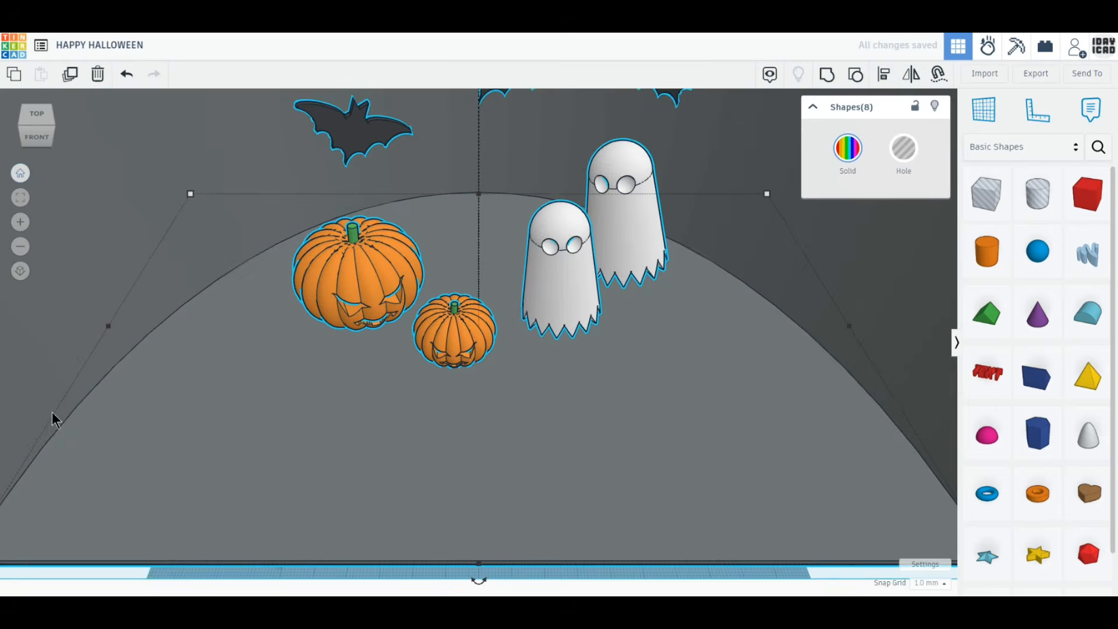
click(252, 579)
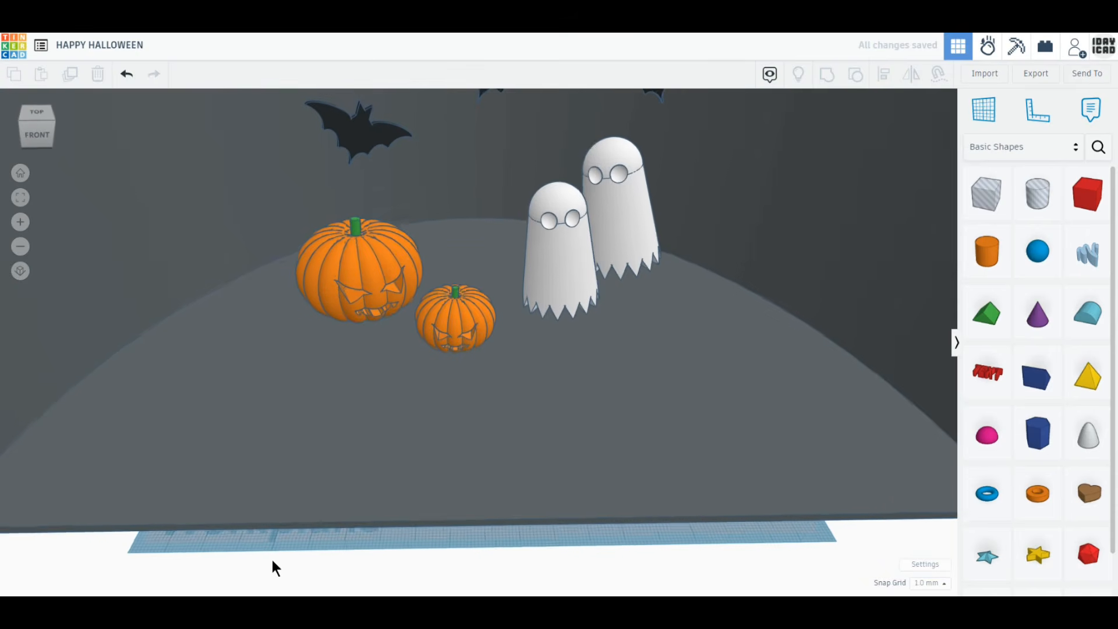
middle_drag(314, 373, 309, 519)
scroll(309, 519, up, 1)
scroll(562, 452, up, 2)
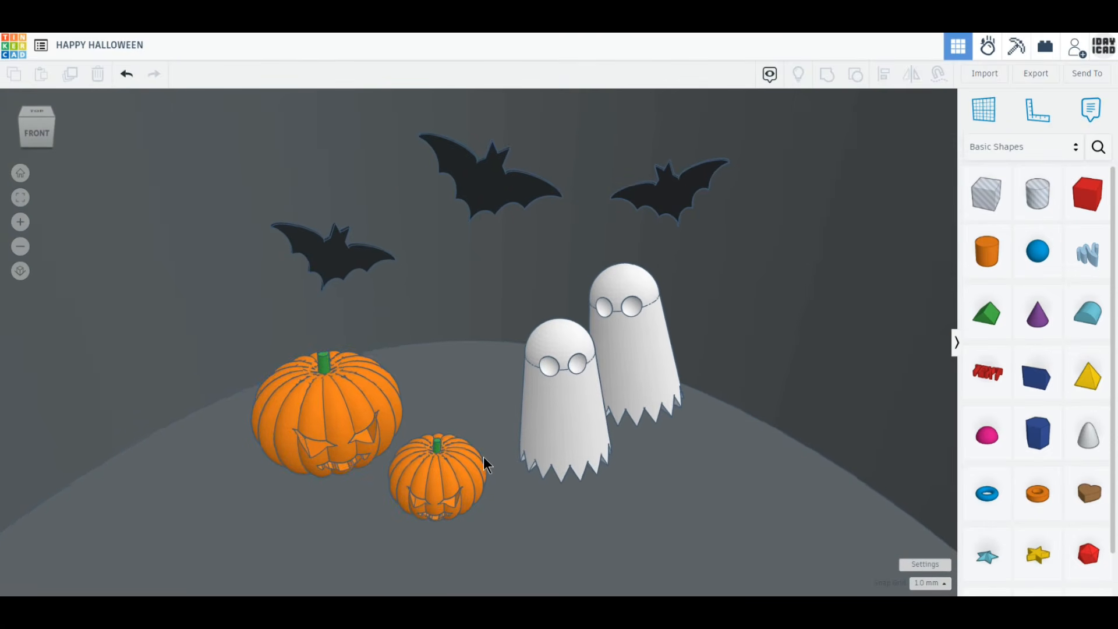
right_drag(483, 456, 481, 450)
mouse_move(481, 449)
middle_down()
mouse_move(474, 456)
mouse_move(475, 441)
middle_up()
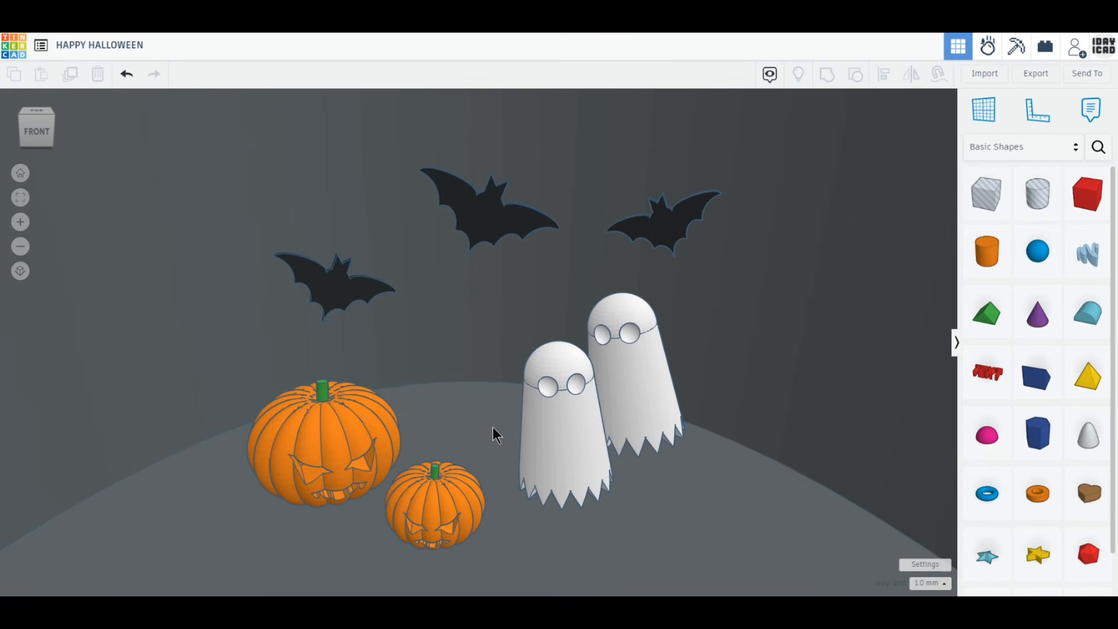